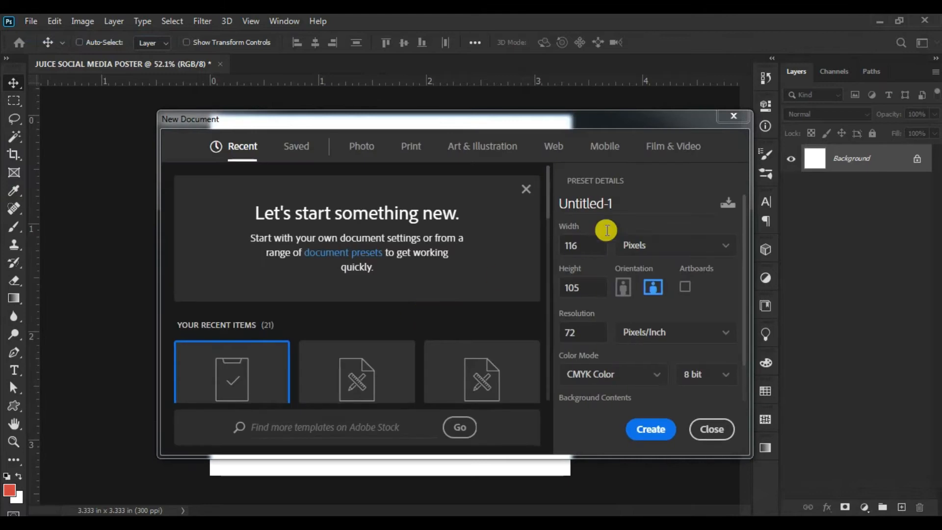
- Set the new document's width and height to 1000 by 1000 pixels
left_click(665, 250)
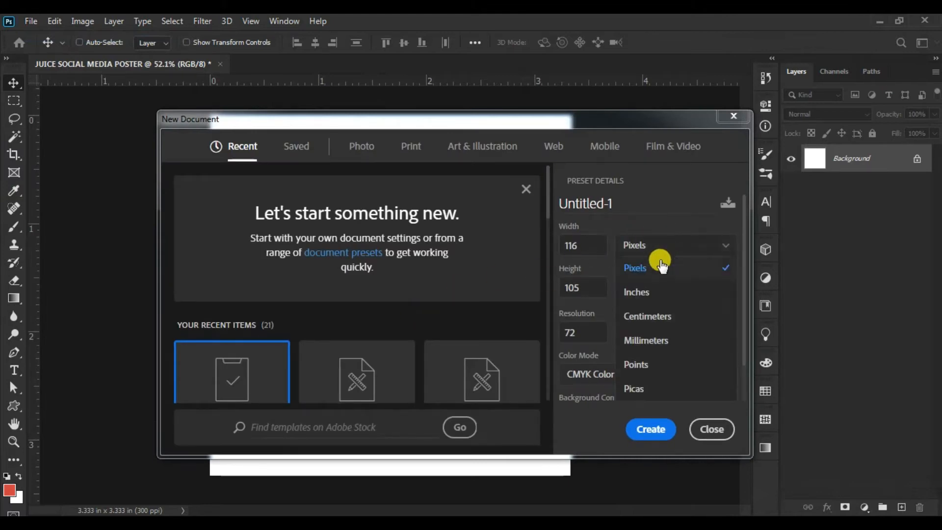
left_click(660, 266)
type("1000")
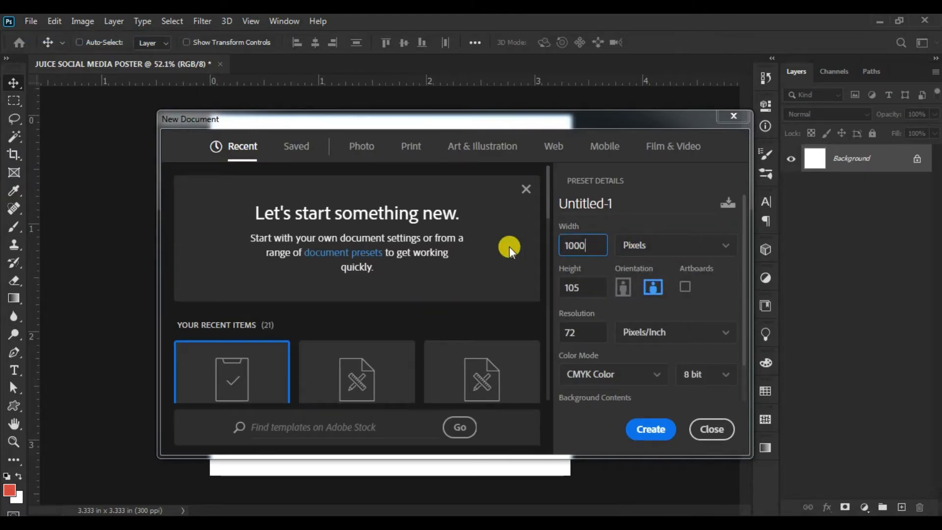
key("Tab")
type("1000")
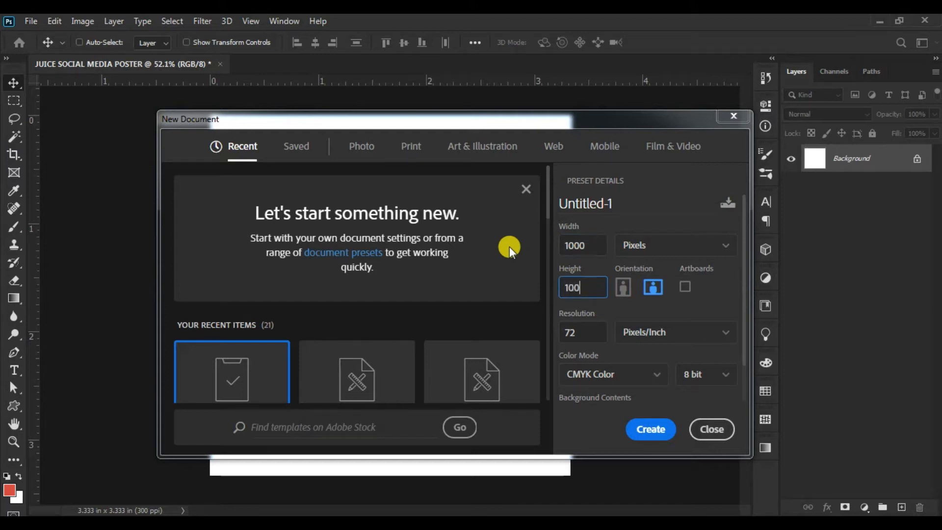
- Set the new document's resolution to 300 pixels/inch and its color mode to RGB Color
key("Tab")
key("Tab")
key("Tab")
key("Tab")
key("Tab")
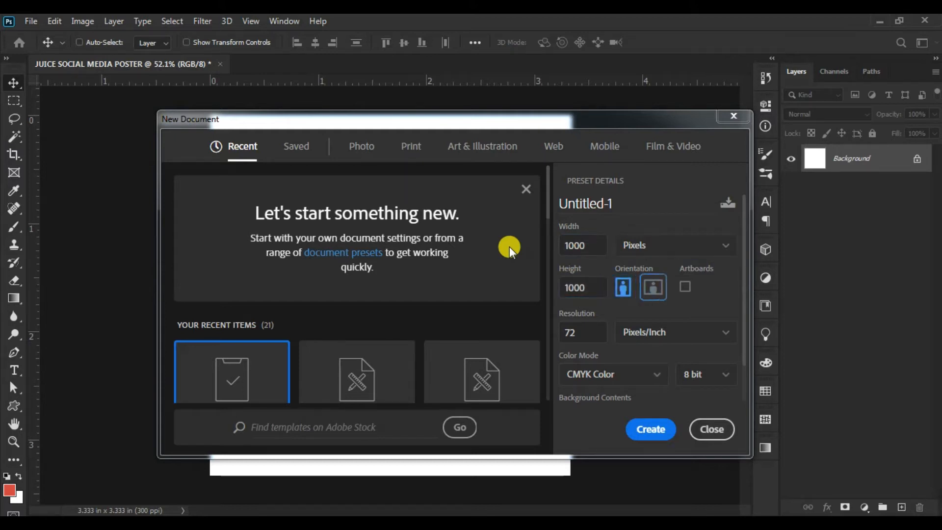
type("300")
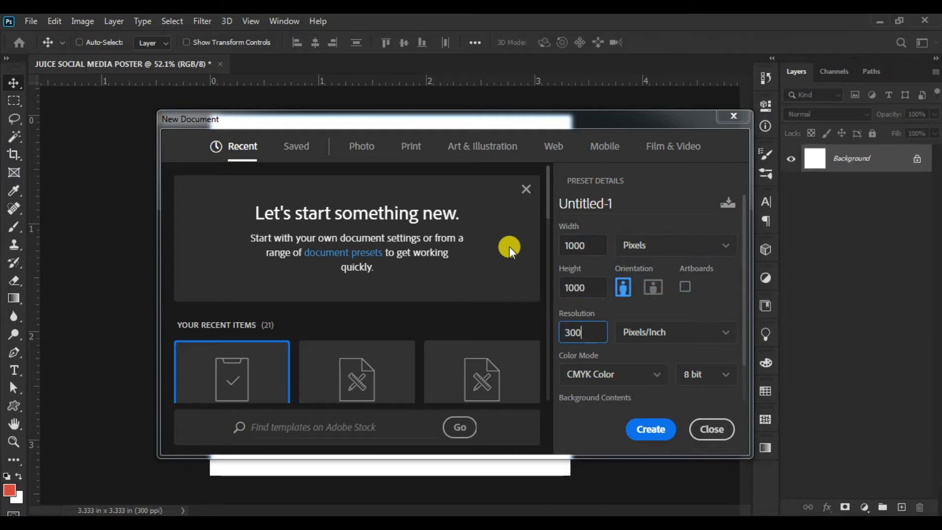
left_click(651, 378)
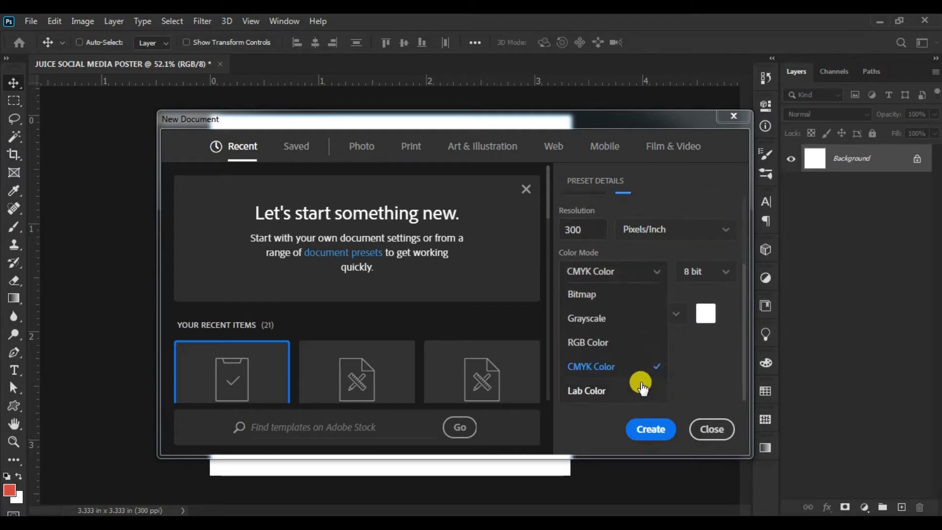
left_click(612, 338)
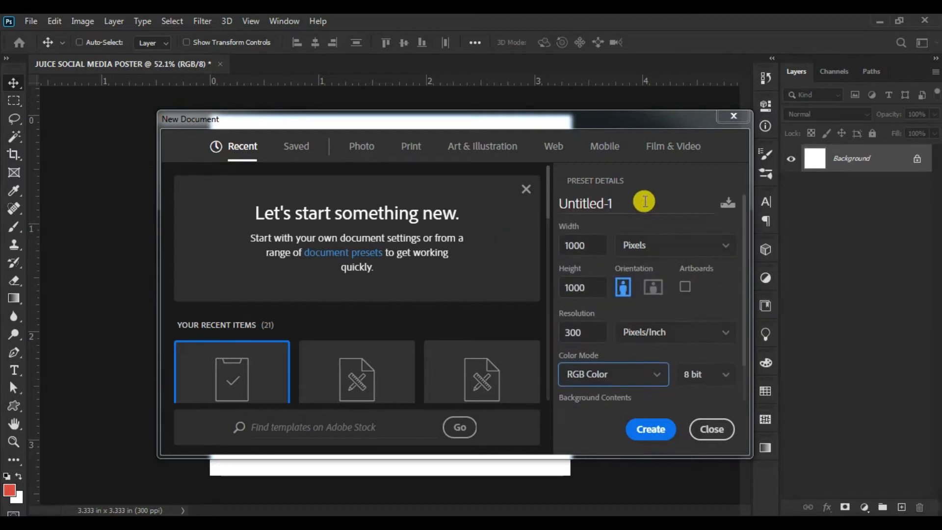
- Name the new document "Juice Social Media Poster" and create it
type("Jui")
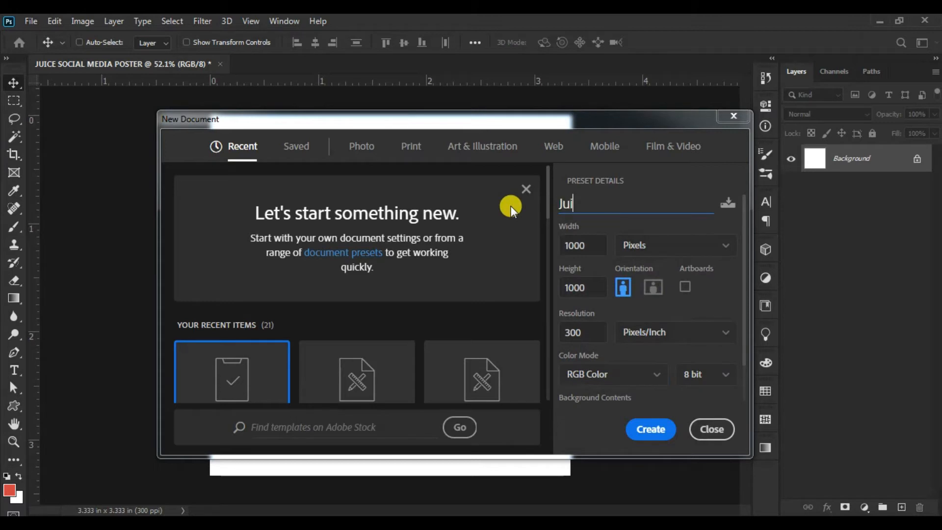
type("ce Social Media")
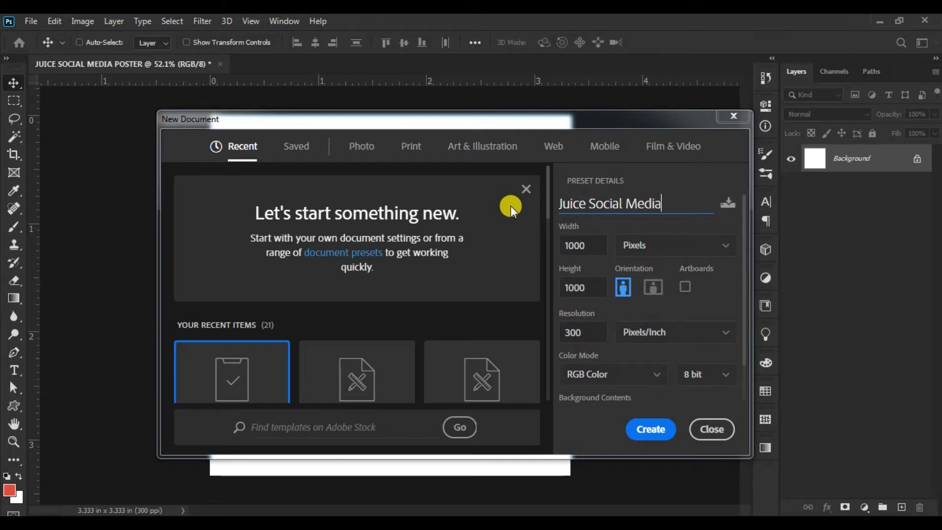
type(" Poster")
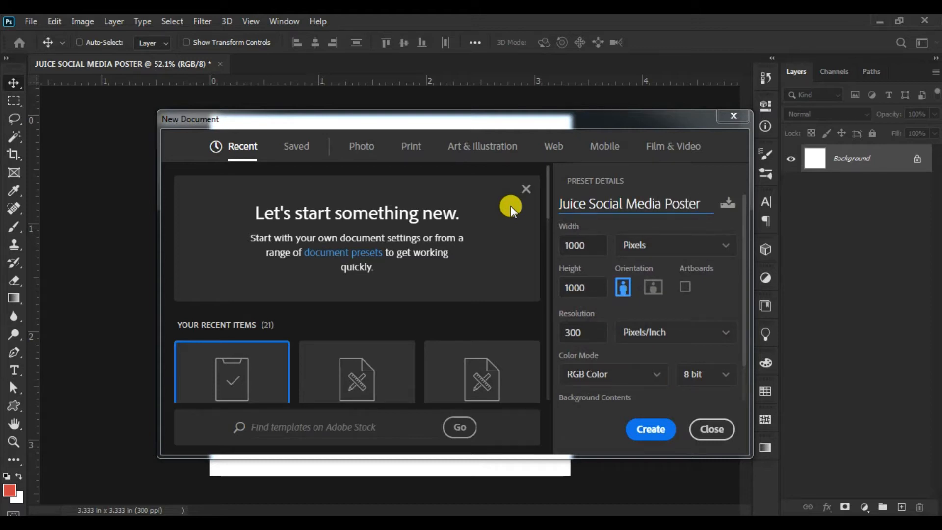
left_click(645, 430)
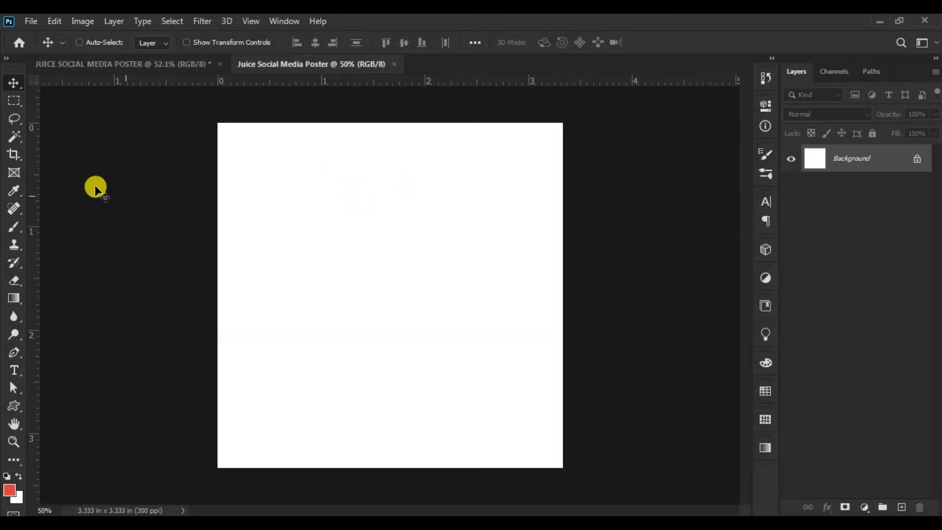
- Place a fixed-size 50 by 50 px marquee in the canvas's upper-left corner and align left and top margin guides to it
key("z")
left_click_drag(375, 221, 387, 229)
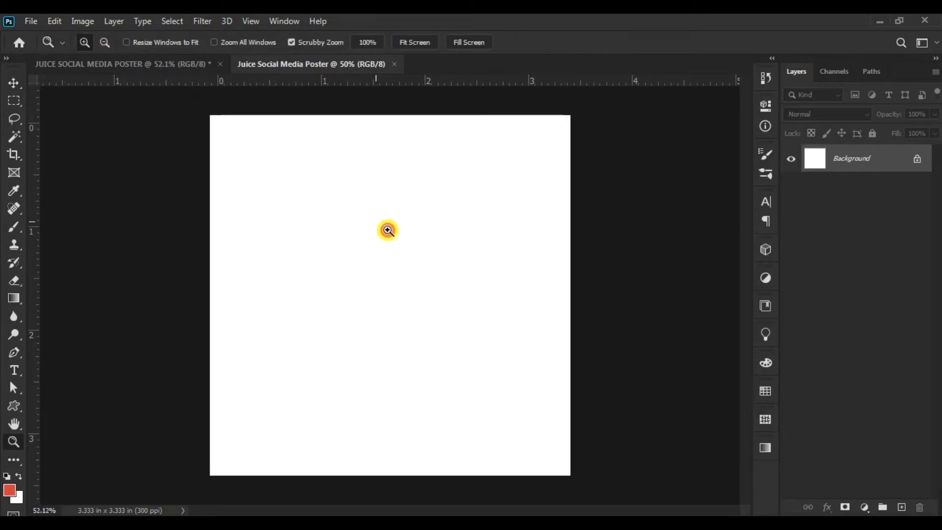
left_click(11, 100)
left_click(347, 76)
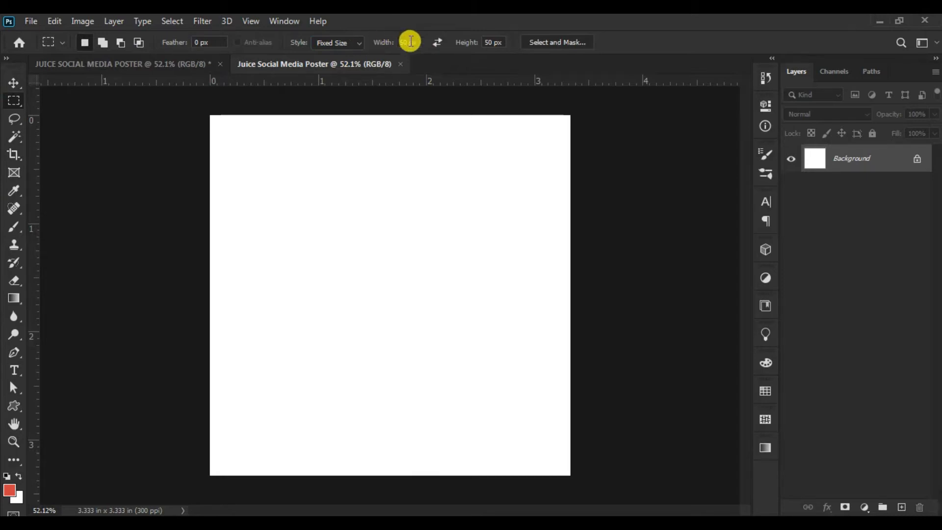
left_click(474, 42)
left_click_drag(271, 161, 184, 104)
left_click_drag(35, 143, 227, 143)
left_click_drag(452, 82, 456, 132)
- Move the 50 px marquee to the canvas's lower-right corner, align right and bottom margin guides to it, and deselect
left_click_drag(561, 462, 569, 471)
left_click_drag(34, 258, 552, 319)
left_click_drag(603, 83, 557, 456)
left_click(11, 86)
right_click(14, 99)
left_click(31, 102)
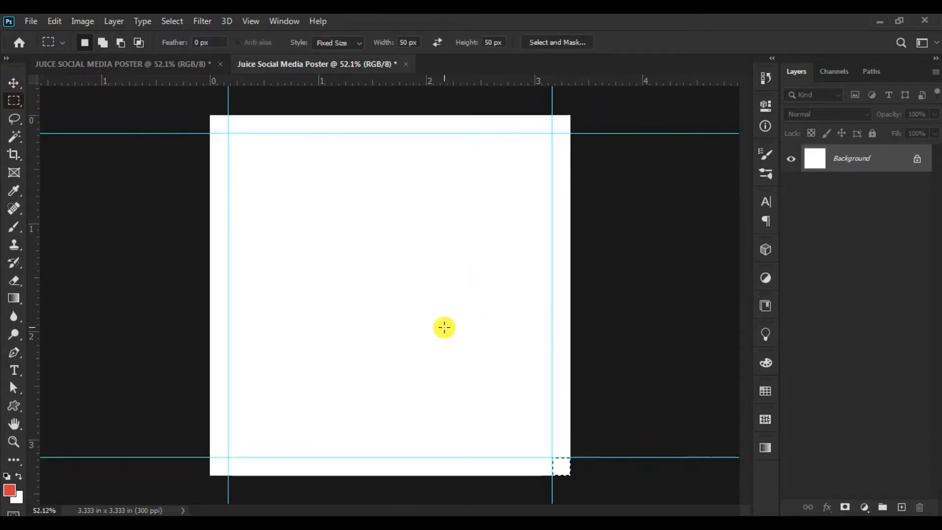
key("ctrl+d")
key("v")
- Open pic.psd from the strawbery juice add folder and select its Layer 0 with the juice glass
left_click(31, 21)
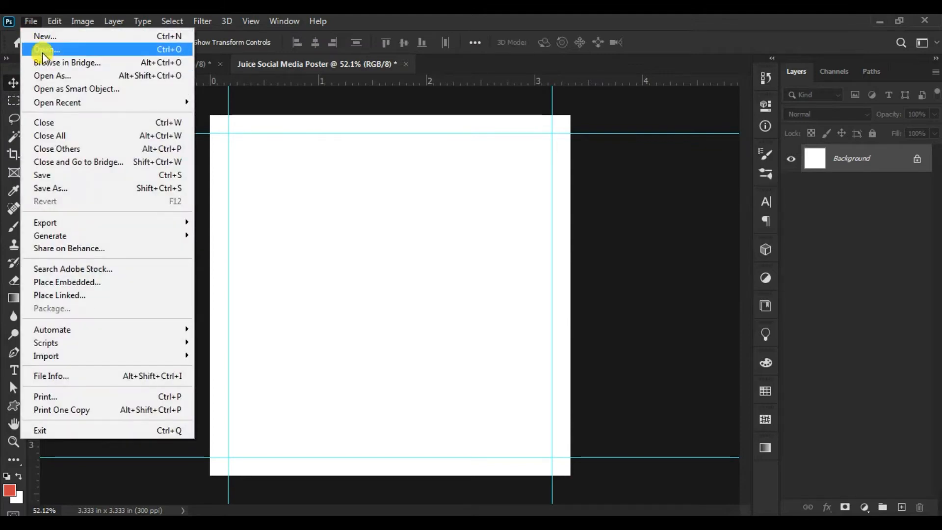
left_click(42, 51)
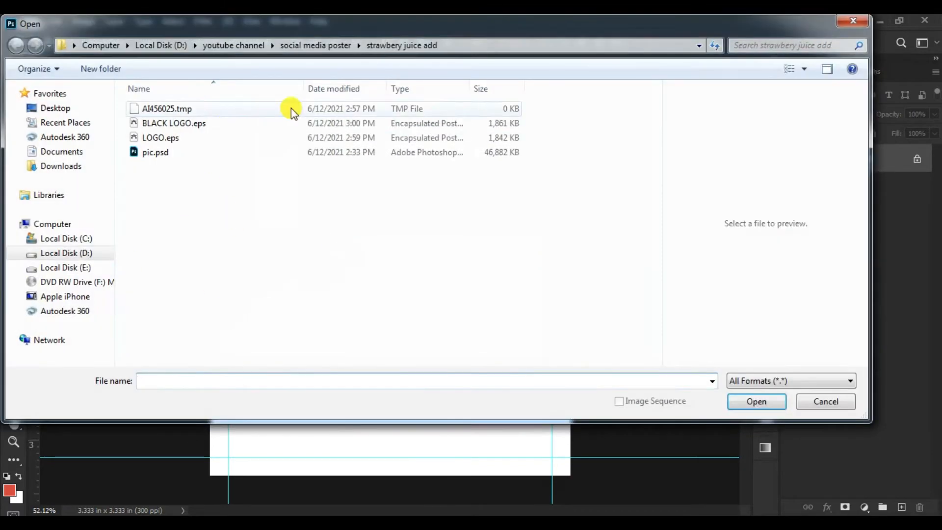
left_click(163, 153)
left_click(749, 401)
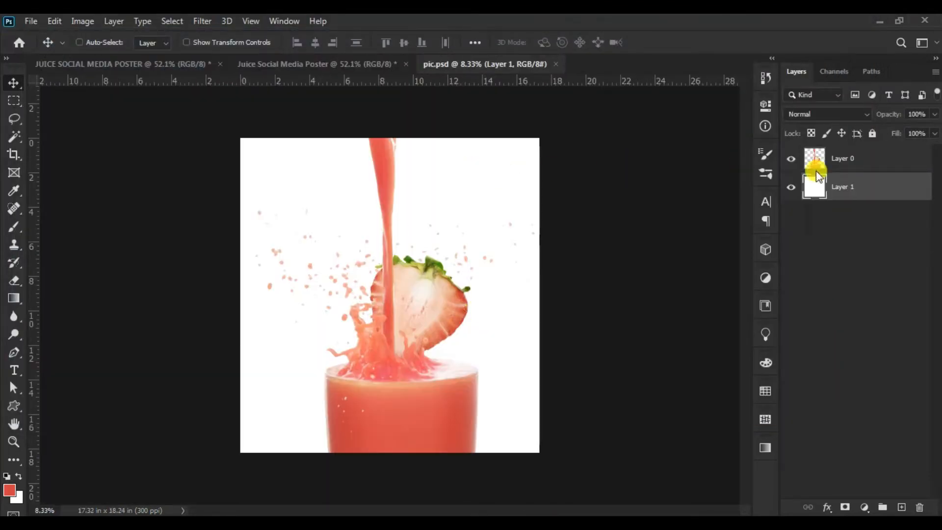
left_click(885, 163)
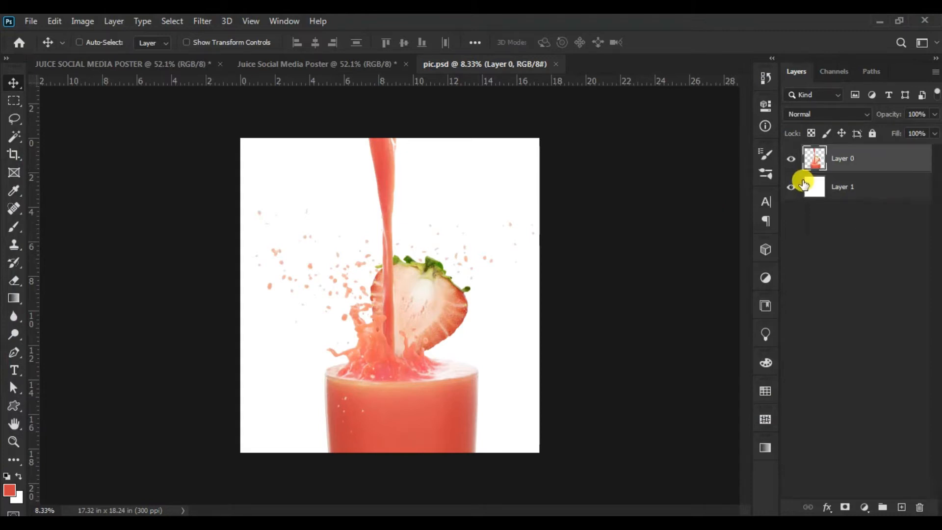
left_click(14, 136)
left_click(314, 183)
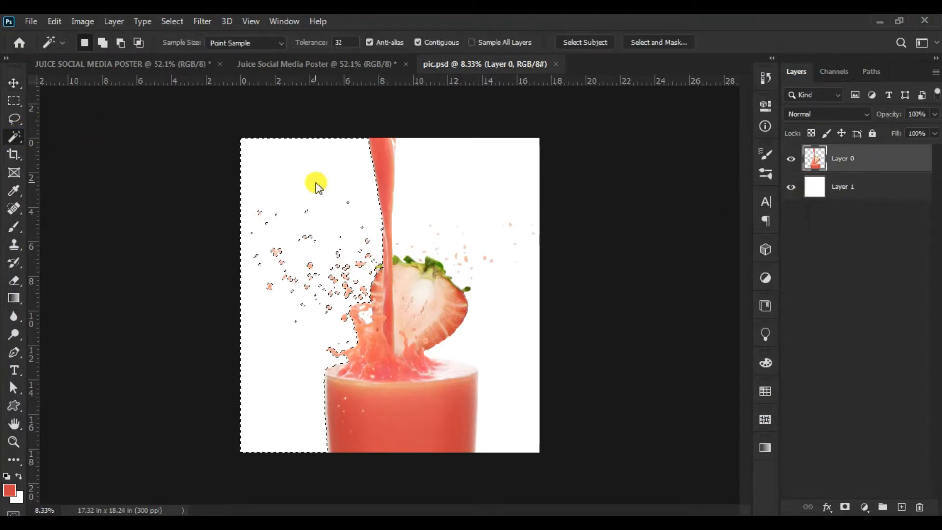
left_click(488, 201)
left_click(13, 82)
key("ctrl+d")
- Copy the strawberry juice layer from pic.psd into the Juice Social Media Poster document
left_click_drag(395, 291, 310, 191)
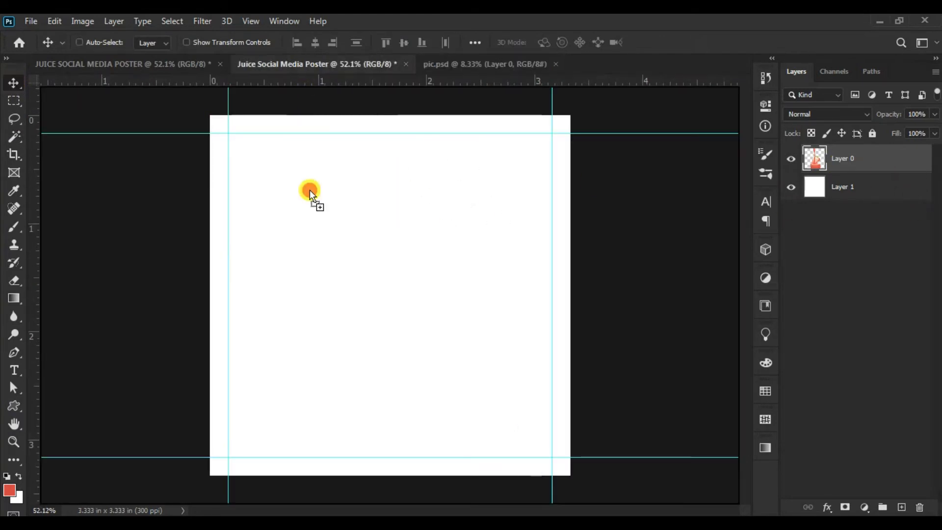
left_click_drag(314, 229, 498, 260)
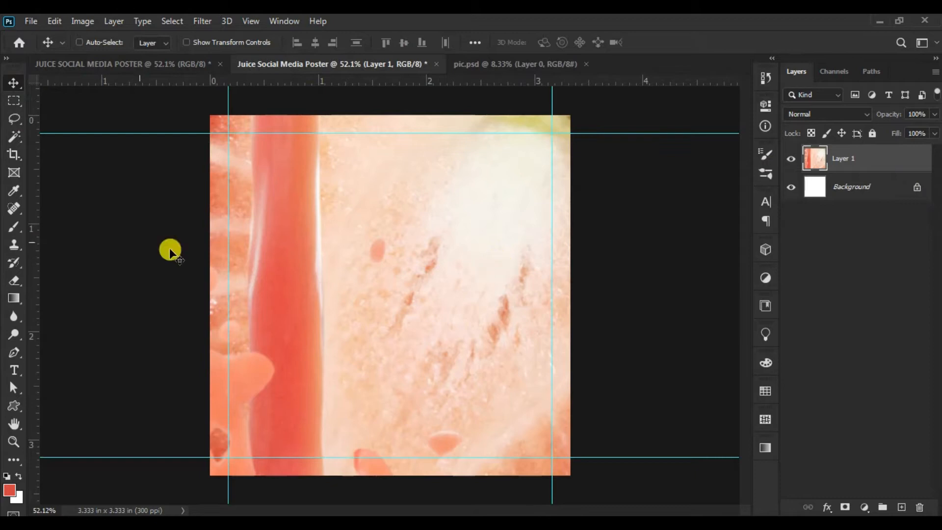
- Free-transform the juice picture, scaling it proportionally to about 21.72% and positioning it over the poster canvas
left_click(13, 442)
left_click_drag(421, 309, 387, 304)
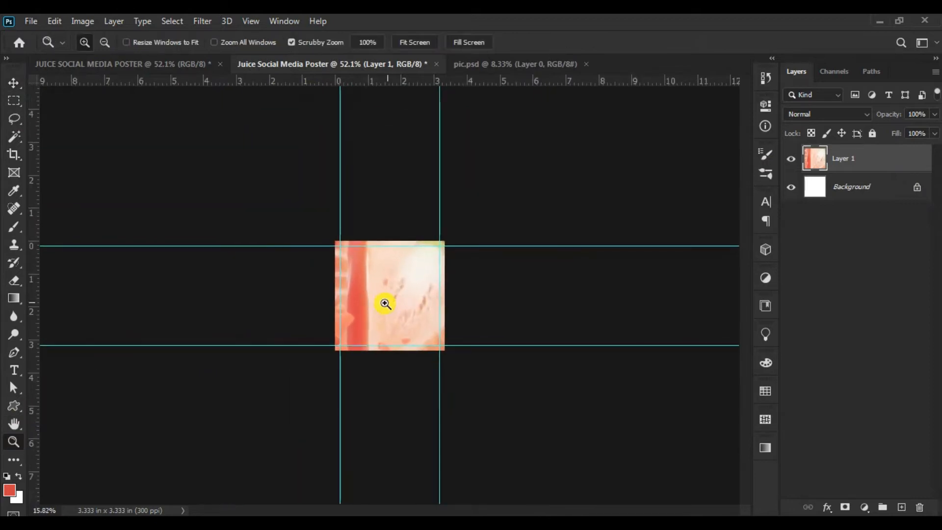
left_click(13, 81)
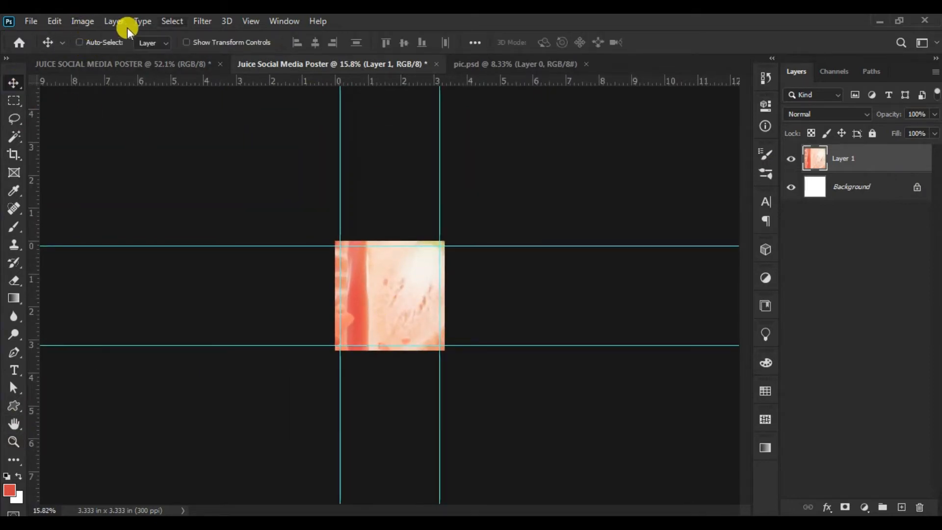
left_click(175, 21)
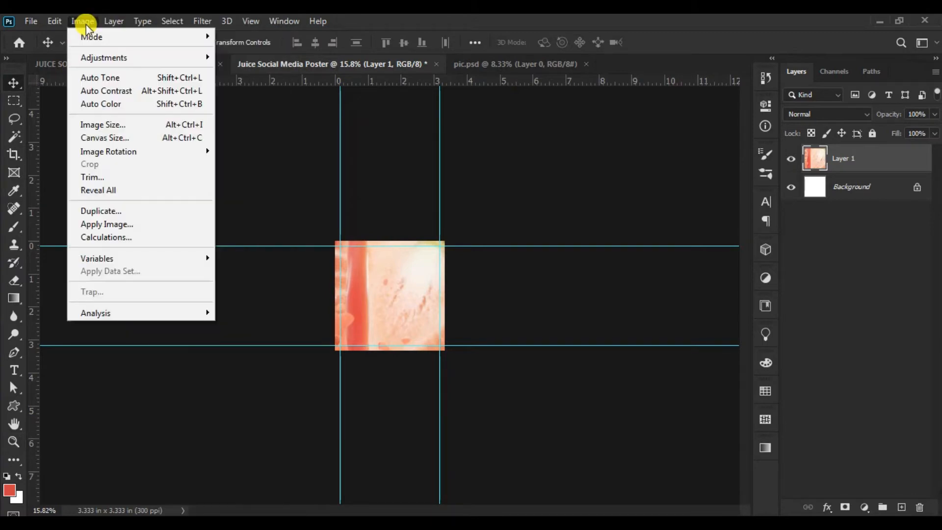
mouse_move(60, 24)
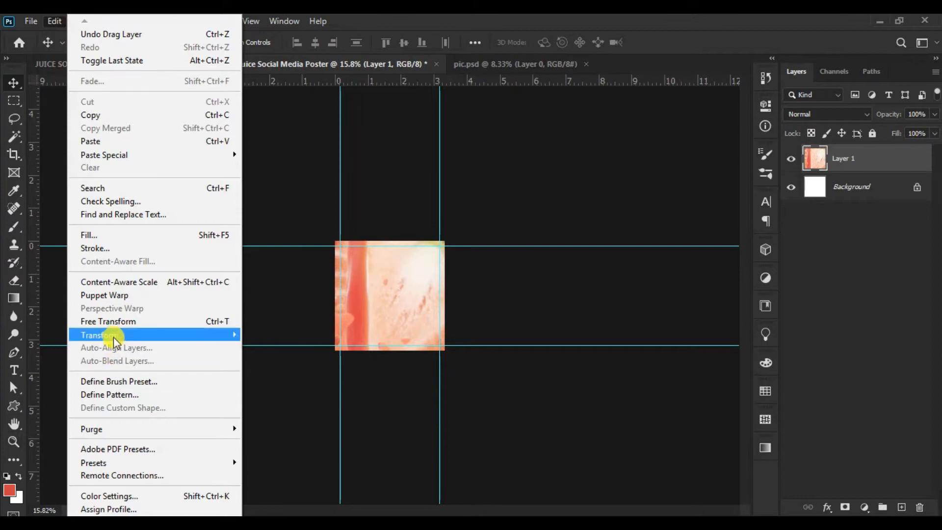
left_click(112, 323)
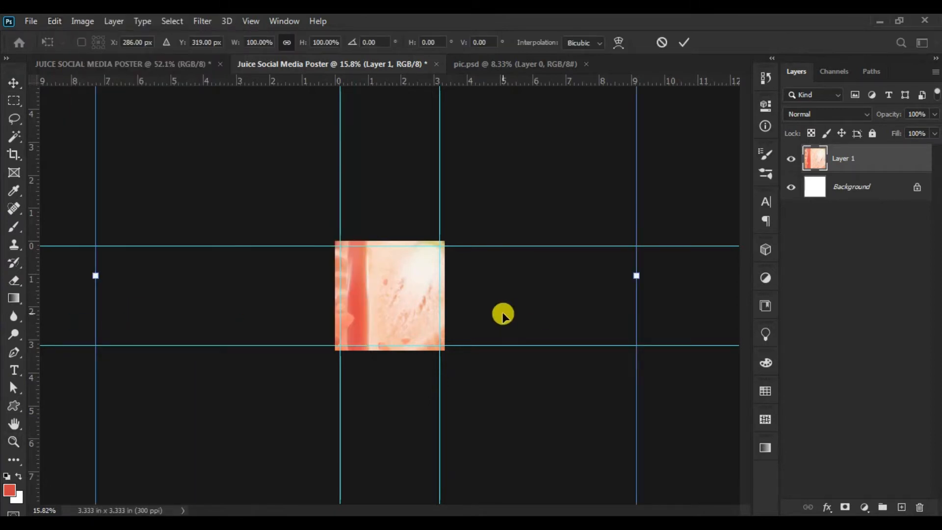
left_click_drag(421, 210, 430, 414)
left_click_drag(646, 176, 347, 446)
left_click_drag(279, 488, 418, 186)
left_click_drag(513, 171, 390, 337)
left_click_drag(321, 352, 399, 247)
left_click_drag(459, 217, 437, 243)
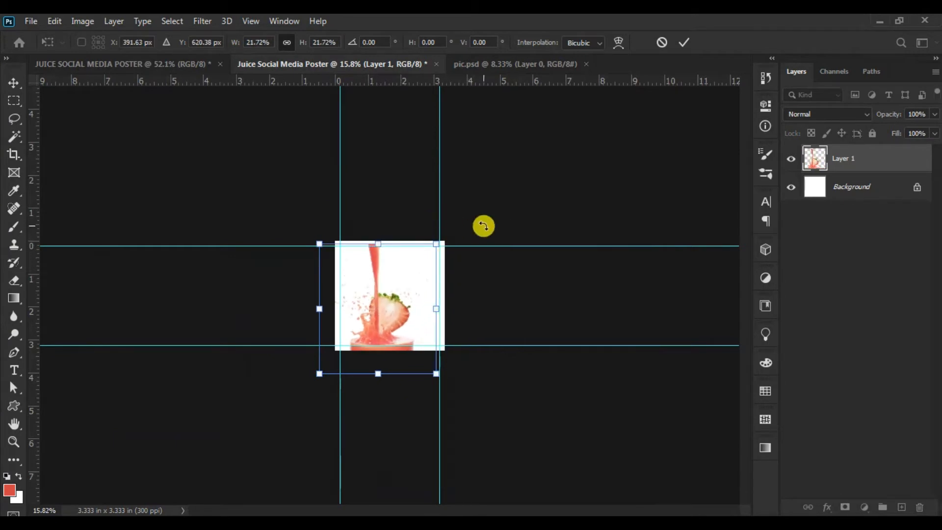
left_click(685, 43)
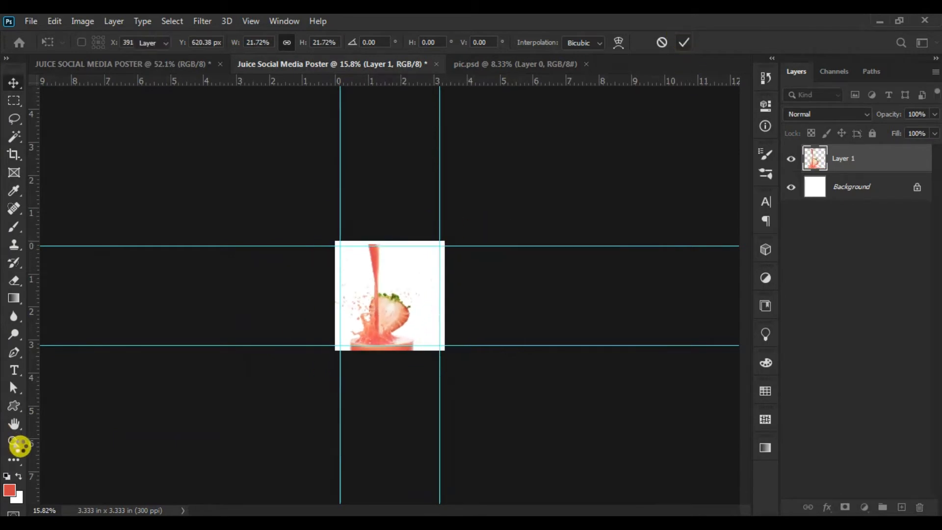
- Move the juice picture up slightly so the pouring stream starts at the canvas's top edge
left_click(14, 442)
left_click_drag(390, 295, 464, 305)
left_click(14, 83)
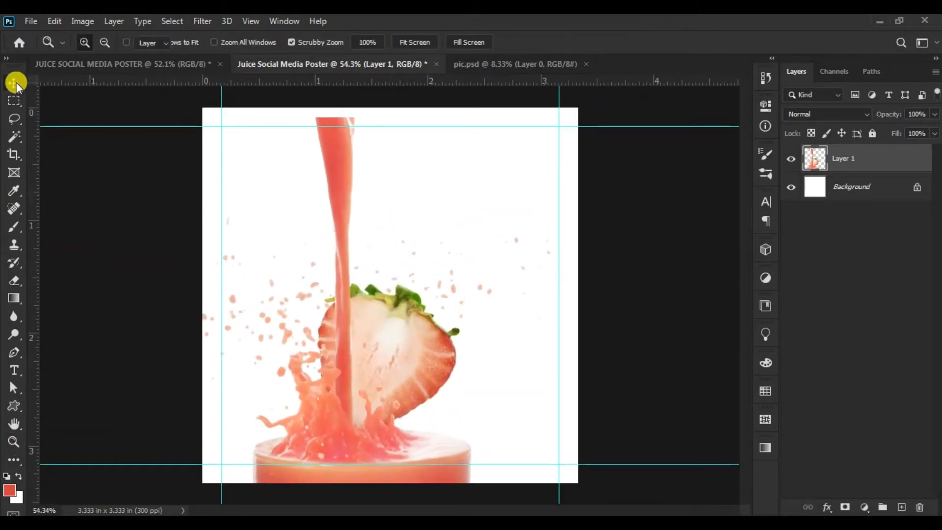
left_click_drag(340, 373, 339, 363)
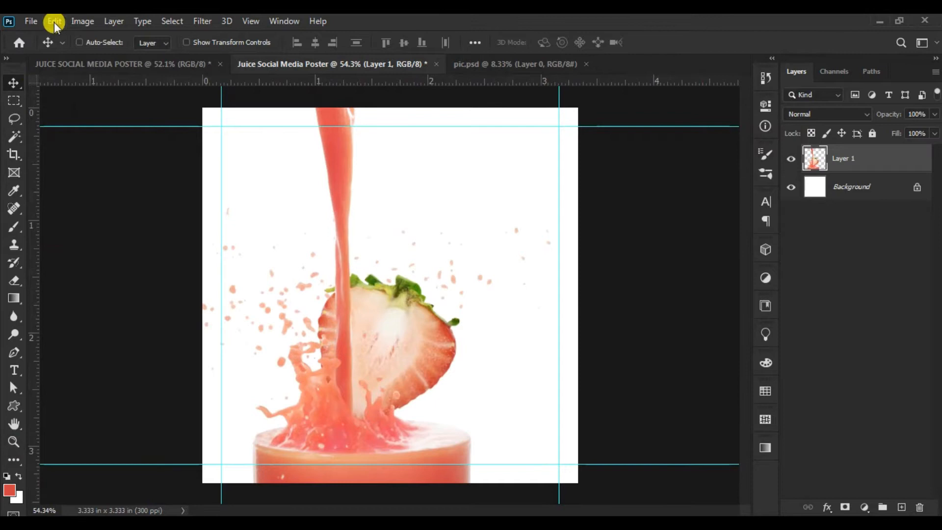
- Scale the juice picture proportionally to about 84.16% and position it to span the canvas height, with the glass at the bottom edge
left_click(54, 22)
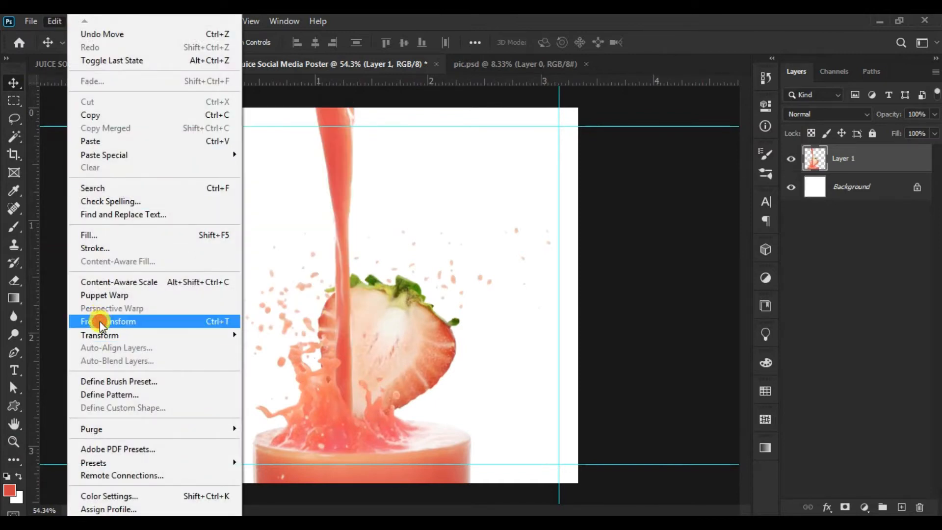
left_click(99, 321)
left_click_drag(147, 105, 200, 196)
left_click_drag(370, 253, 337, 196)
left_click_drag(503, 480, 505, 482)
left_click_drag(448, 377, 452, 377)
left_click_drag(378, 219, 385, 220)
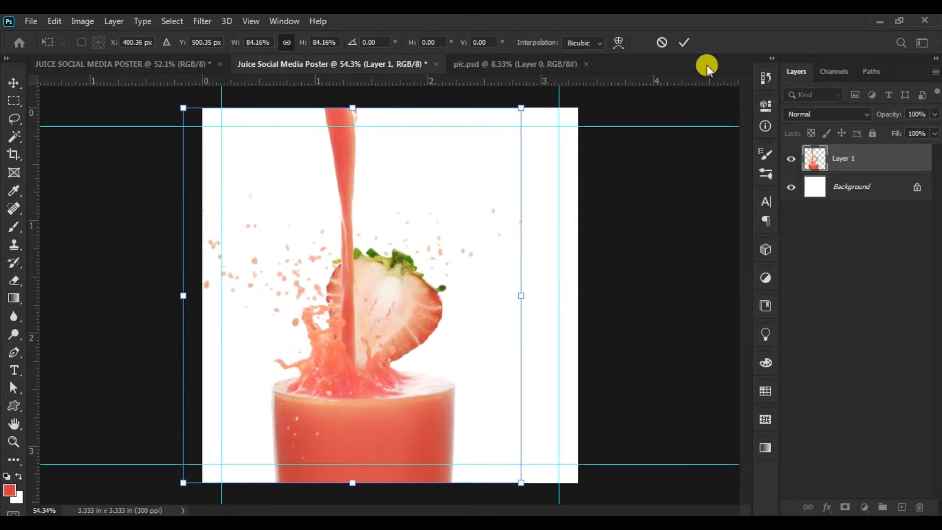
left_click(685, 45)
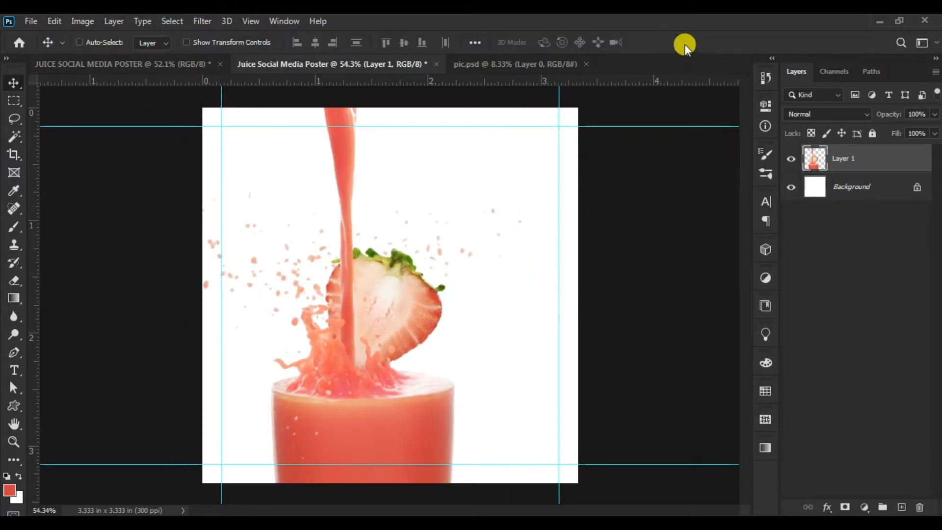
- Add a new layer directly above the Background and open a Gradient Overlay layer style for it
left_click(872, 186)
left_click(901, 507)
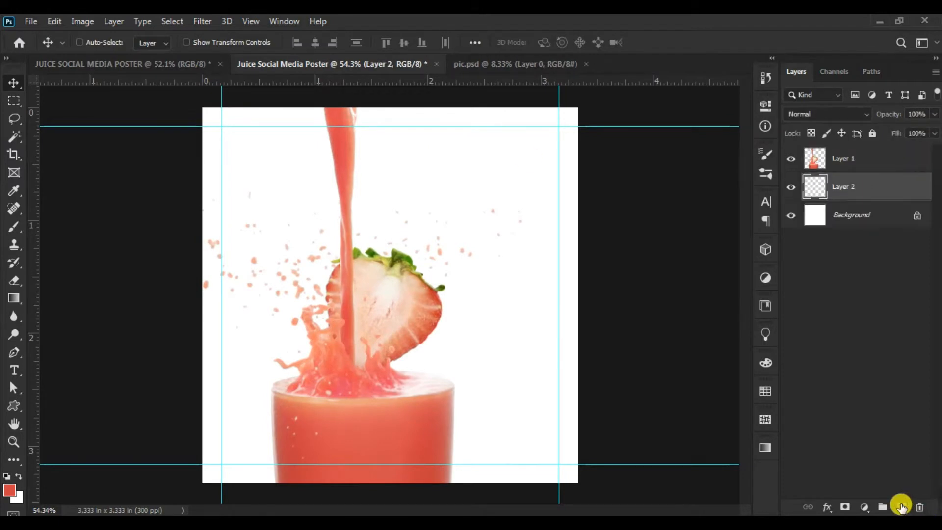
left_click(832, 498)
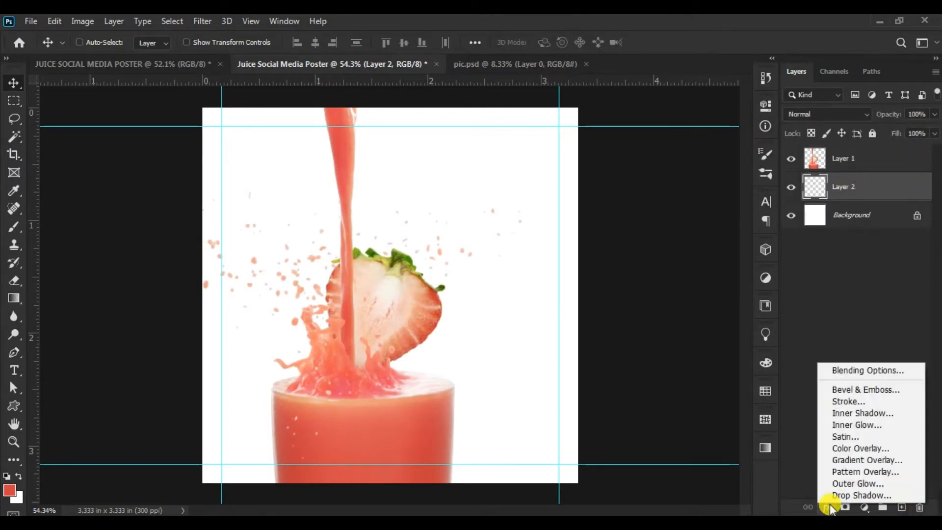
left_click(859, 461)
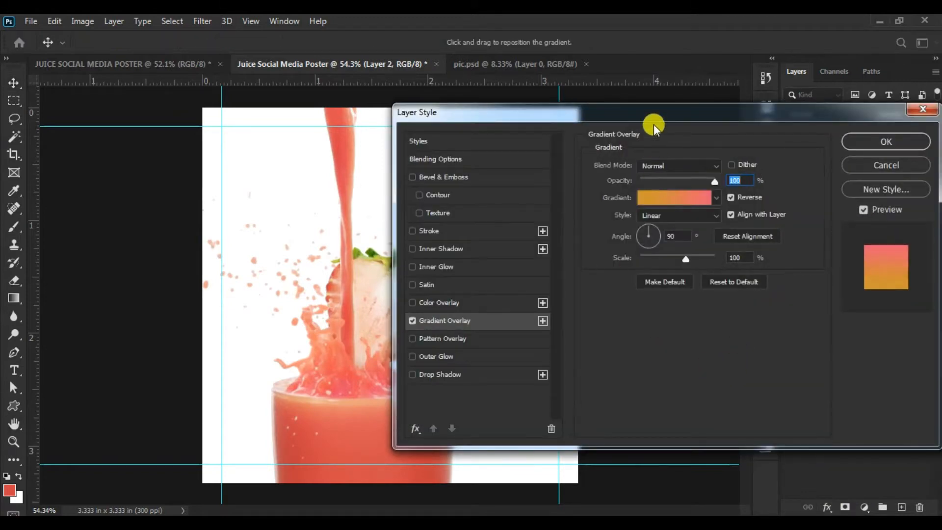
left_click_drag(653, 109, 723, 104)
- Use pink #ec5f75 and orange #d1962f as the overlay's gradient stops, and fill the new layer with the red foreground colour
left_click(741, 189)
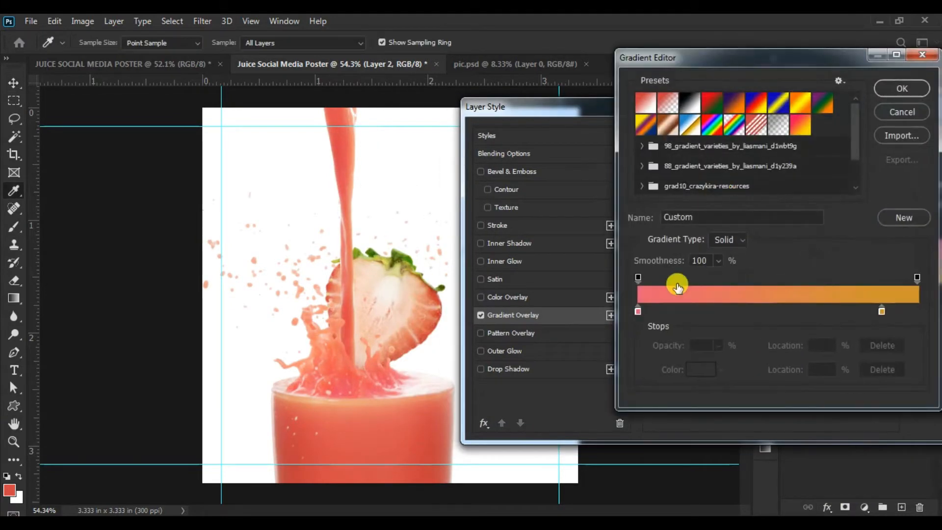
left_click(637, 312)
left_click(695, 373)
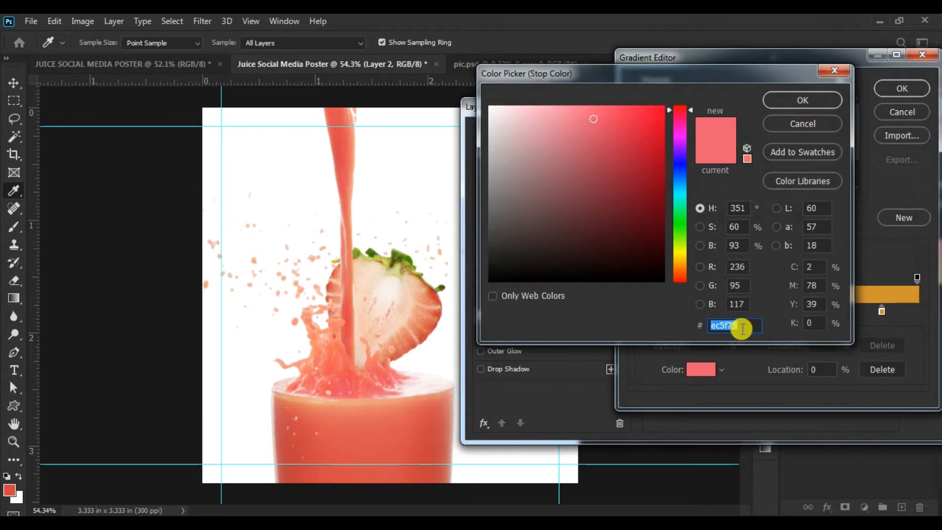
left_click(841, 126)
left_click(882, 311)
left_click(704, 370)
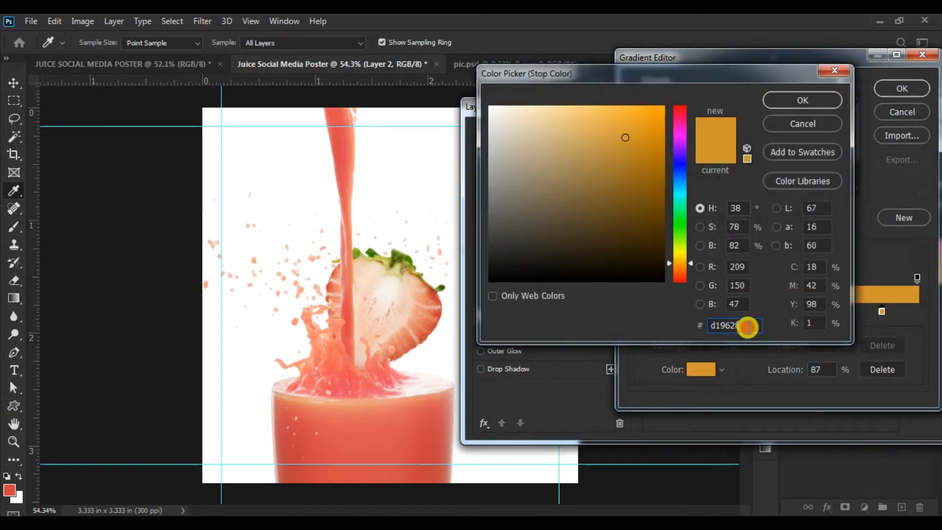
left_click(818, 99)
left_click(903, 88)
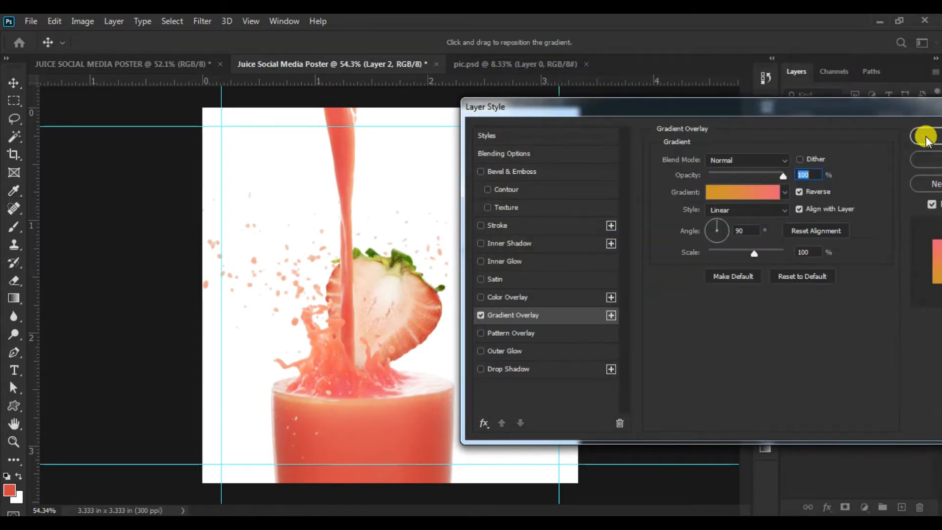
left_click(928, 138)
key("alt+BackSpace")
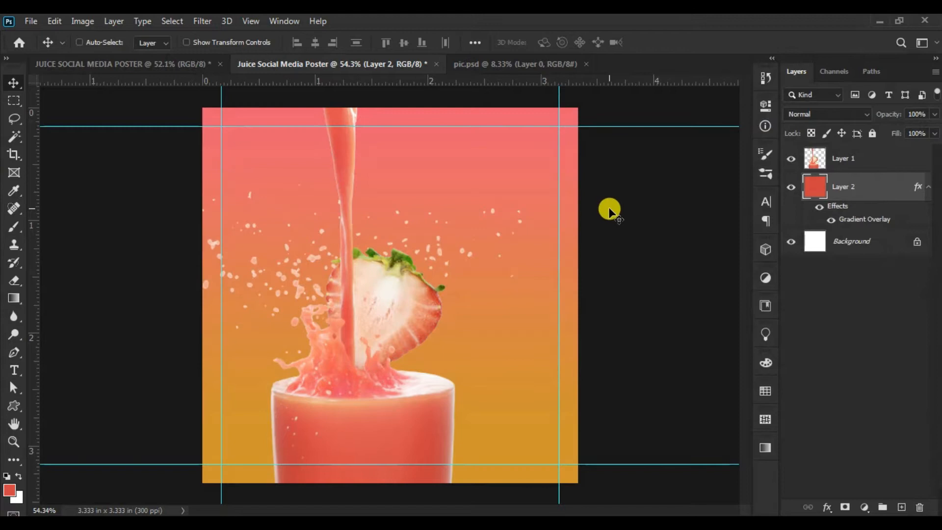
- On a new layer above the gradient layer, fill a large rectangular selection reaching the canvas's bottom edge with white, and deselect it
key("m")
left_click(333, 53)
left_click(902, 508)
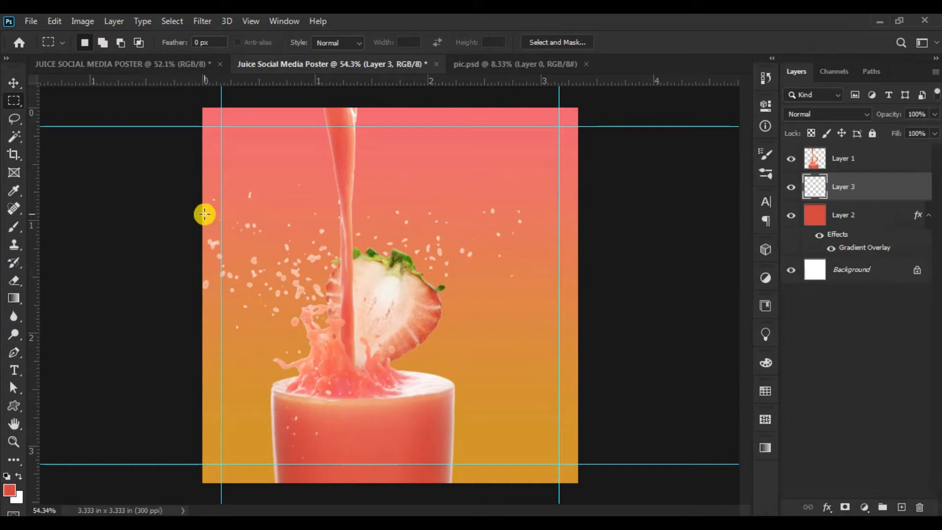
left_click_drag(209, 214, 549, 483)
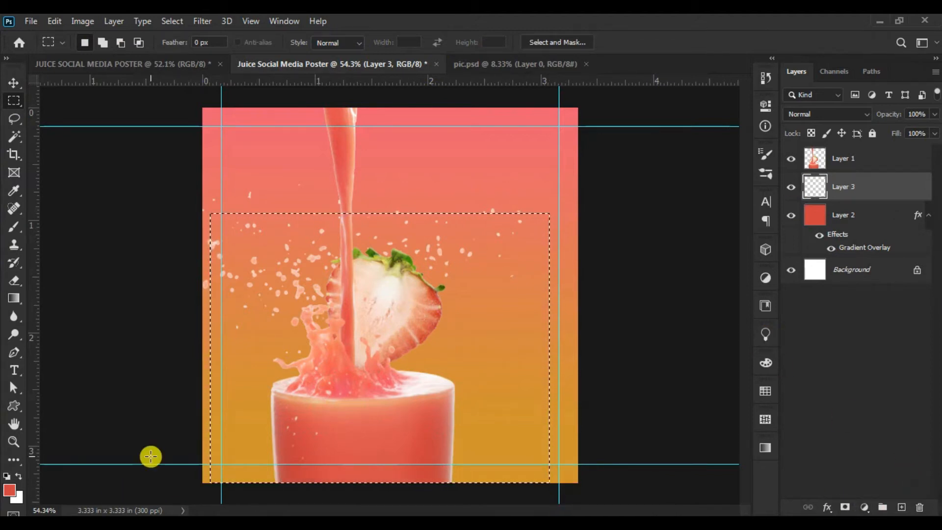
key("ctrl+BackSpace")
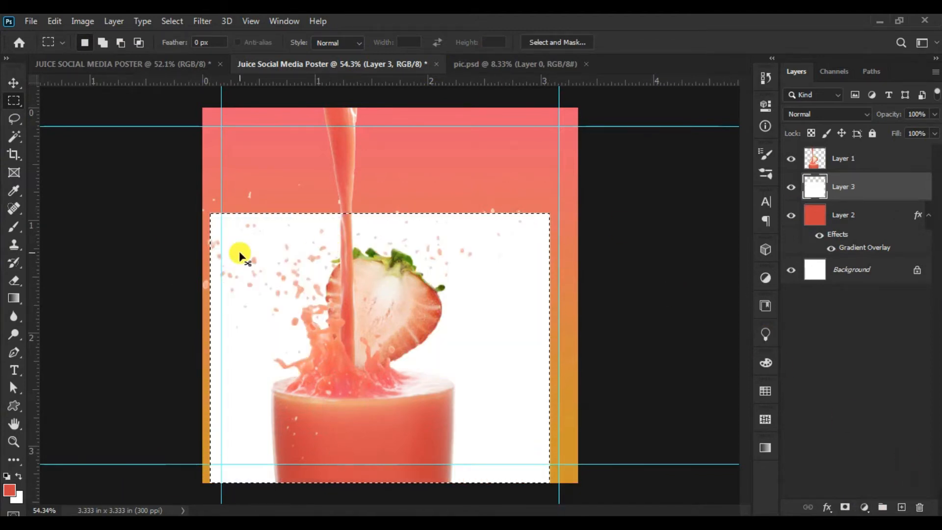
key("ctrl+d")
- Soften the white rectangle with a Gaussian Blur of 58.2 pixels radius
left_click(202, 22)
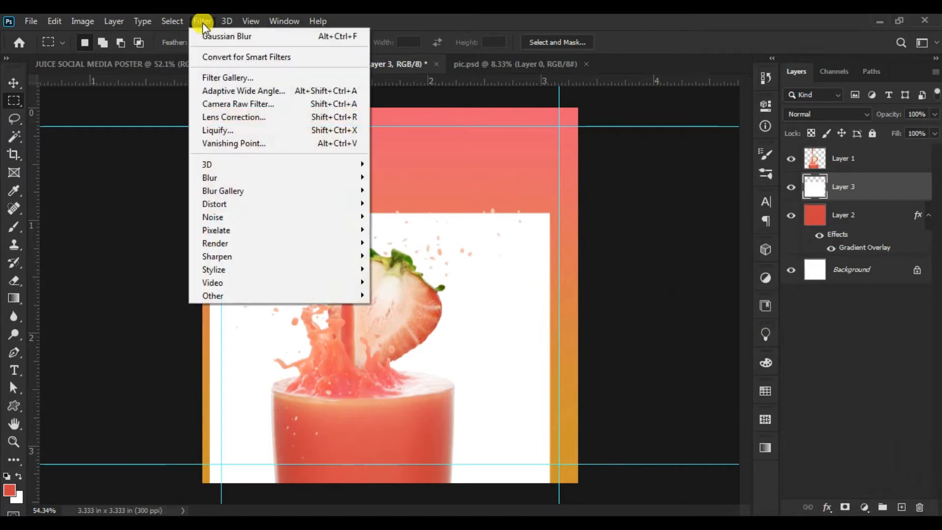
mouse_move(225, 177)
left_click(153, 227)
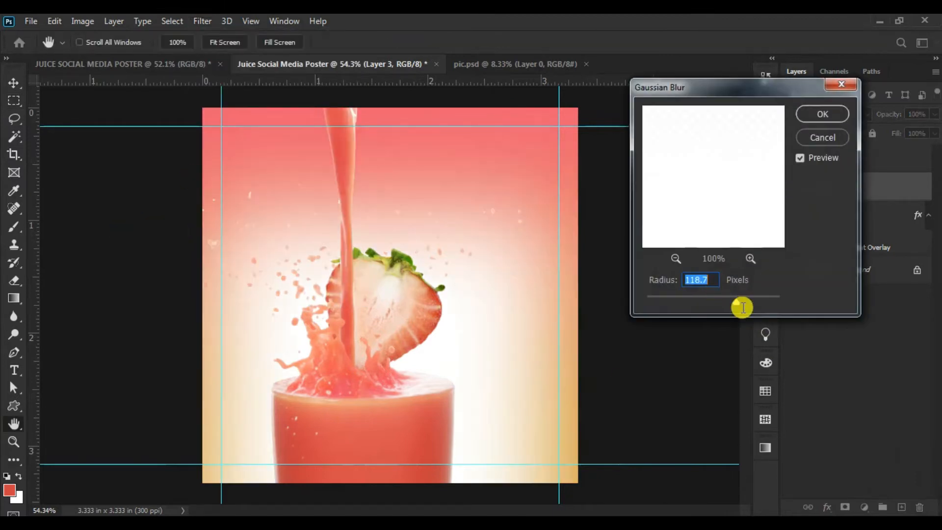
mouse_move(726, 301)
left_mouse_down()
mouse_move(713, 300)
mouse_move(722, 301)
left_mouse_up()
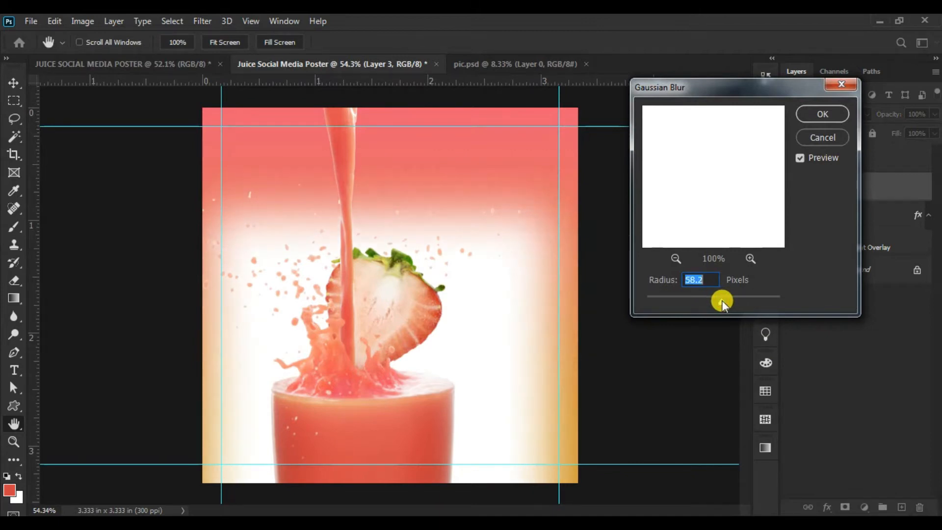
left_click(817, 112)
- Free-transform the blurred white shape to 113.27% so it spans the canvas width, and move it down over the poster's lower part
left_click(57, 22)
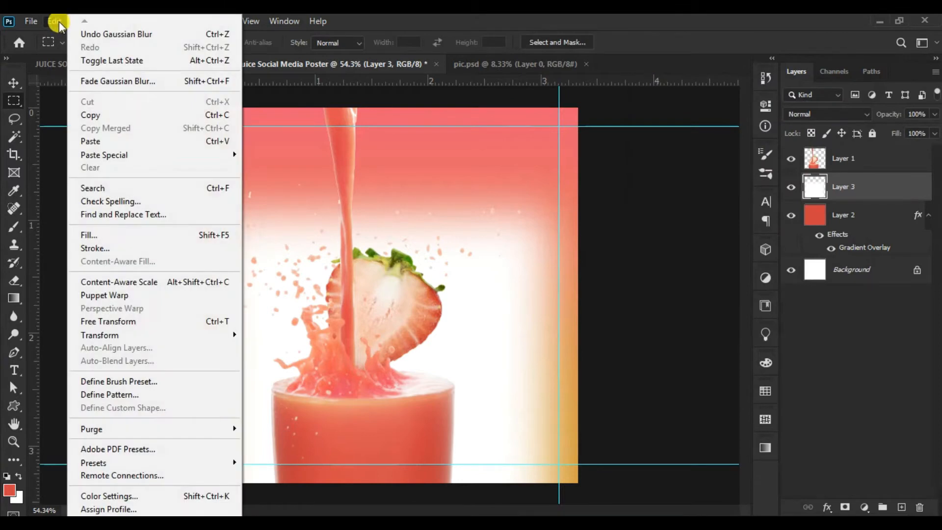
left_click(105, 321)
left_click_drag(577, 319, 608, 318)
left_click_drag(200, 319, 181, 320)
left_click_drag(505, 232, 505, 276)
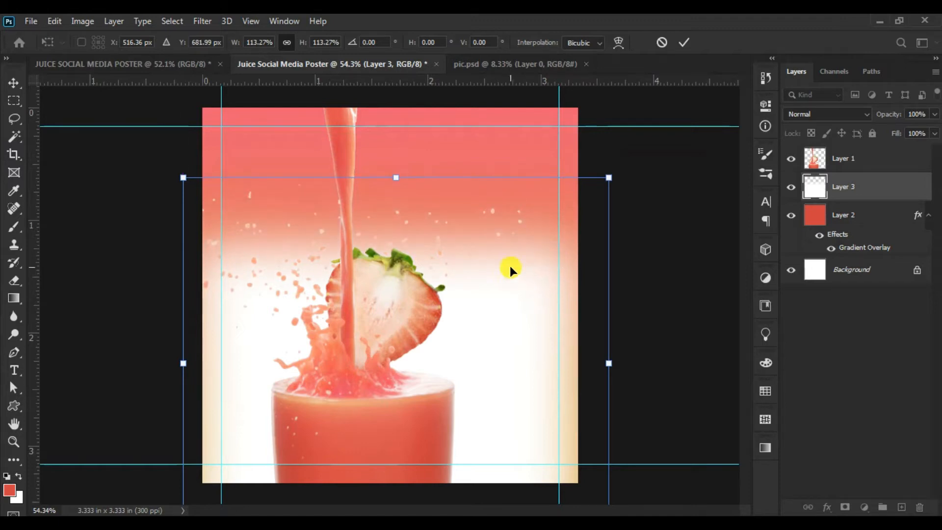
left_click(682, 41)
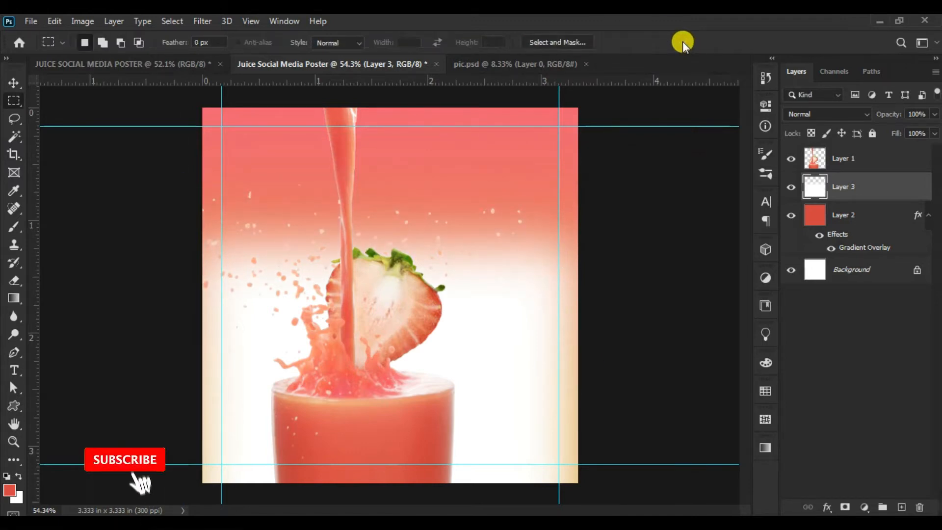
- Place BLACK LOGO.eps as a linked file from the strawbery juice add folder
left_click(12, 83)
left_click(31, 21)
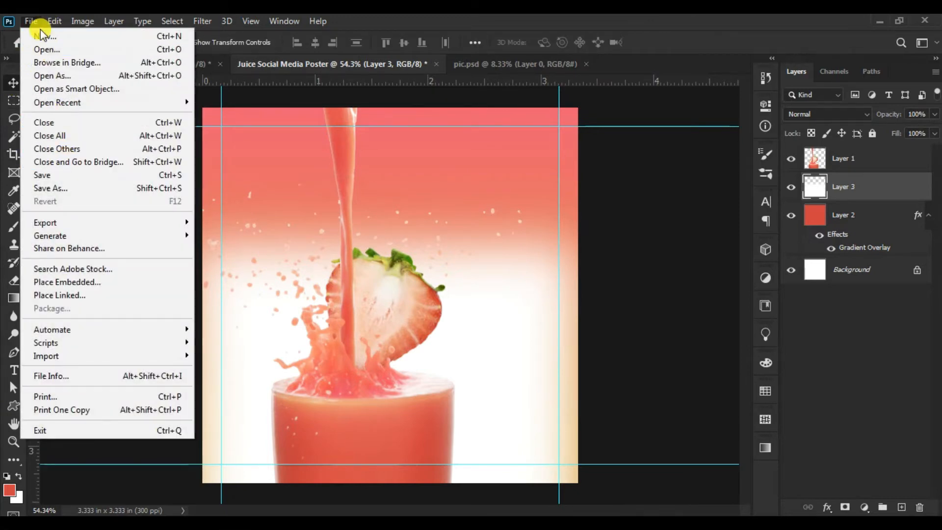
mouse_move(52, 26)
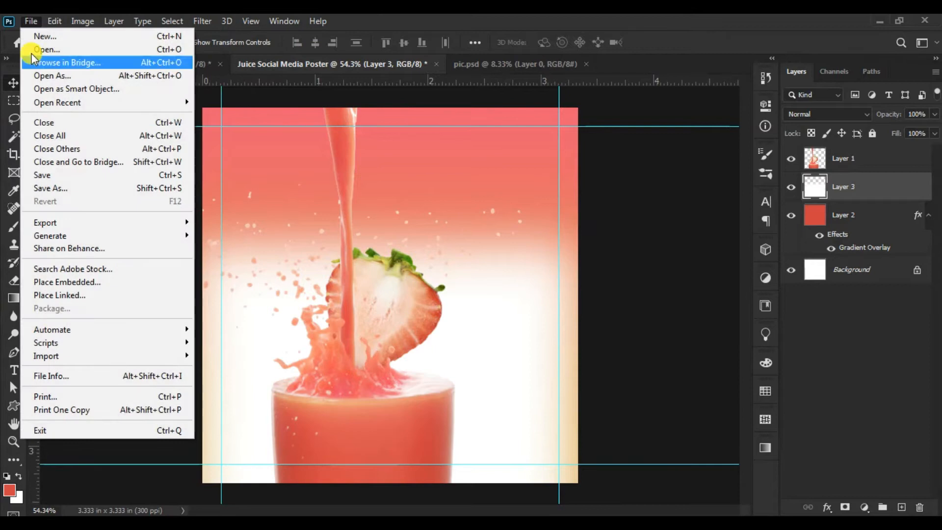
left_click(60, 296)
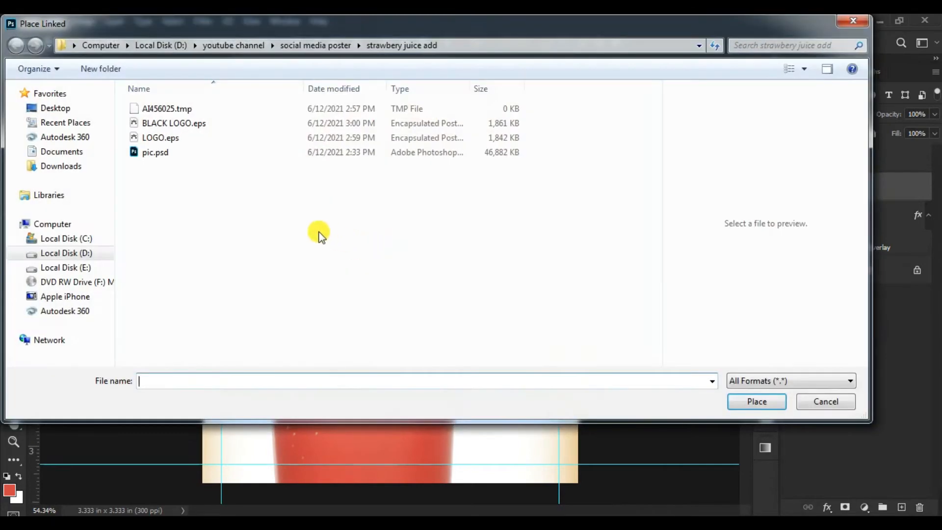
left_click(166, 123)
left_click(755, 401)
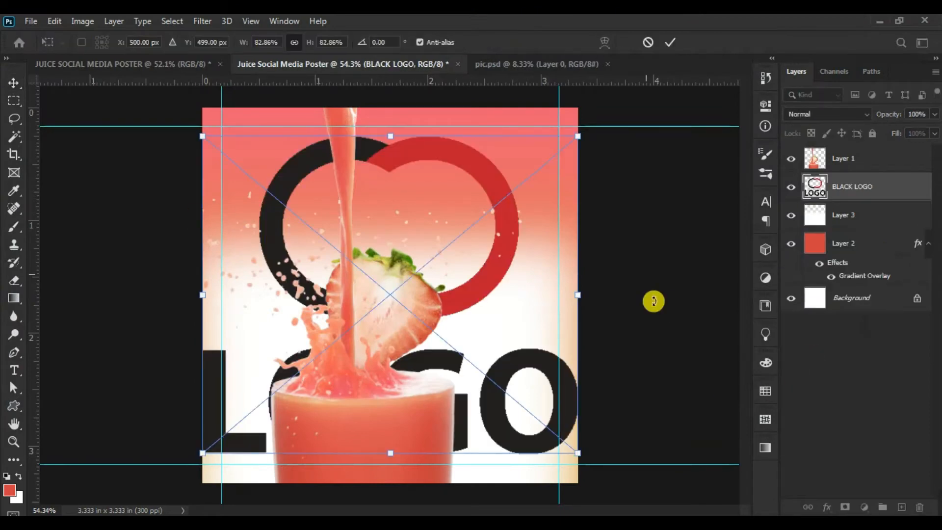
- Scale the logo down to a small mark and position it in the corner of the poster's upper-left margin guides
left_click_drag(423, 276, 380, 305)
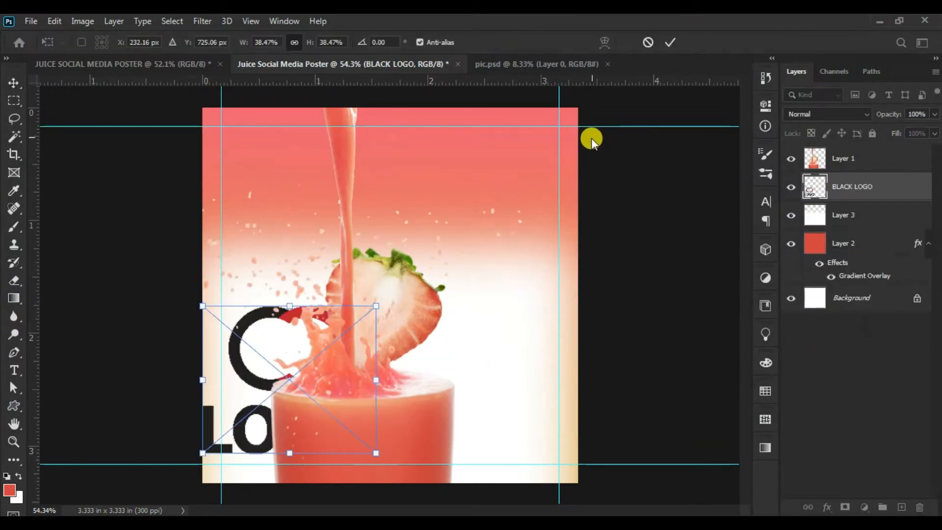
left_click_drag(374, 452, 181, 428)
left_click_drag(228, 324, 261, 160)
left_click(672, 43)
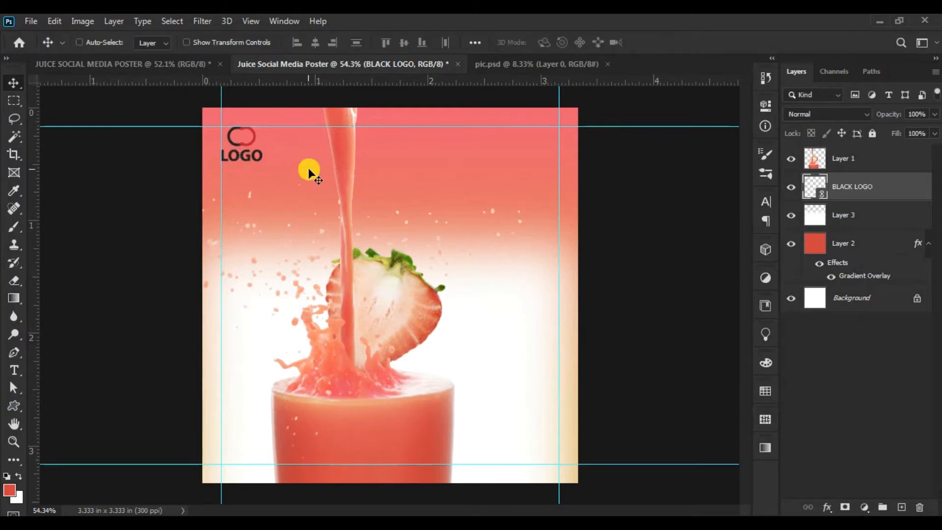
left_click(309, 170)
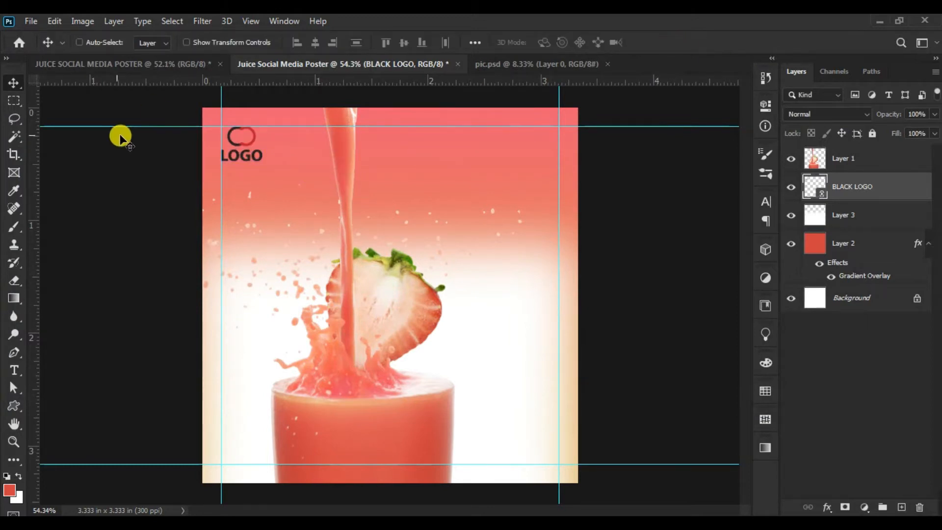
- Add the text "Special" in white #ffffff, AvantGarde Bk BT Demi at 20 pt, in the poster's upper right beside the juice stream
key("t")
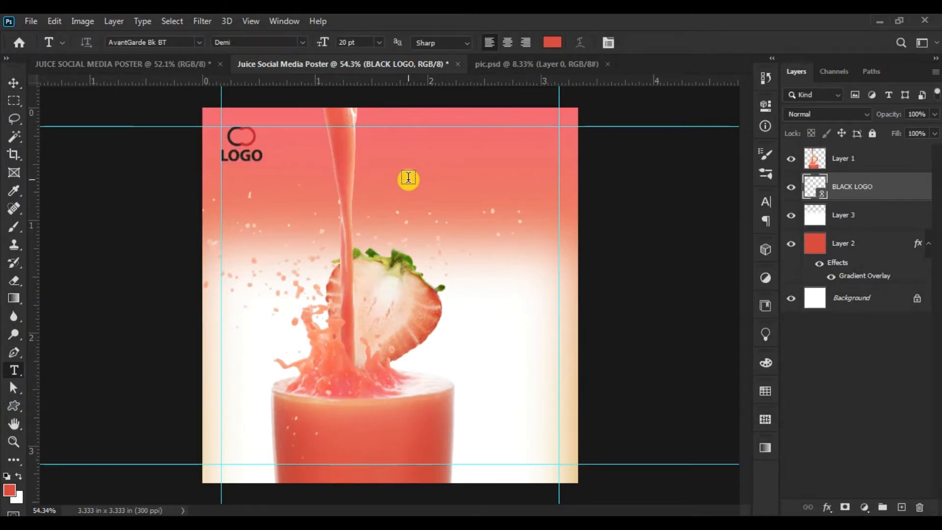
left_click(408, 179)
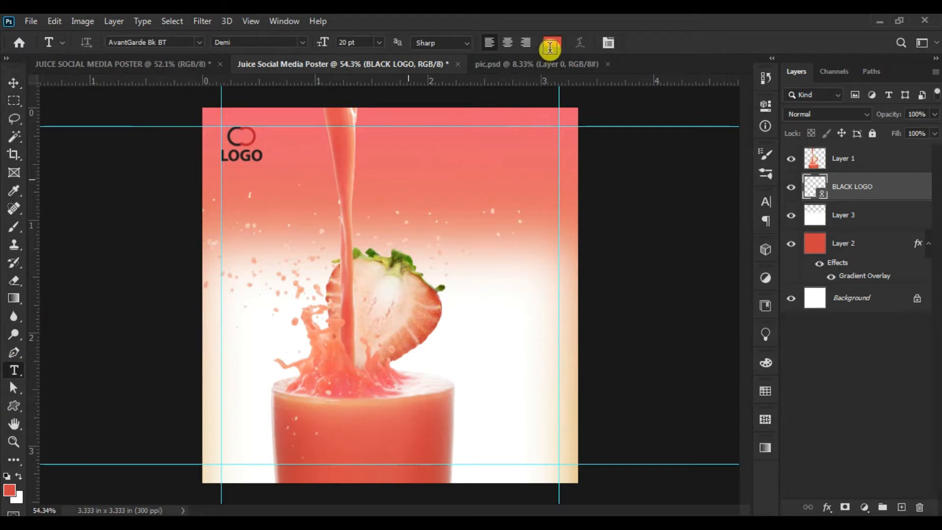
left_click(550, 43)
left_click_drag(504, 132, 456, 65)
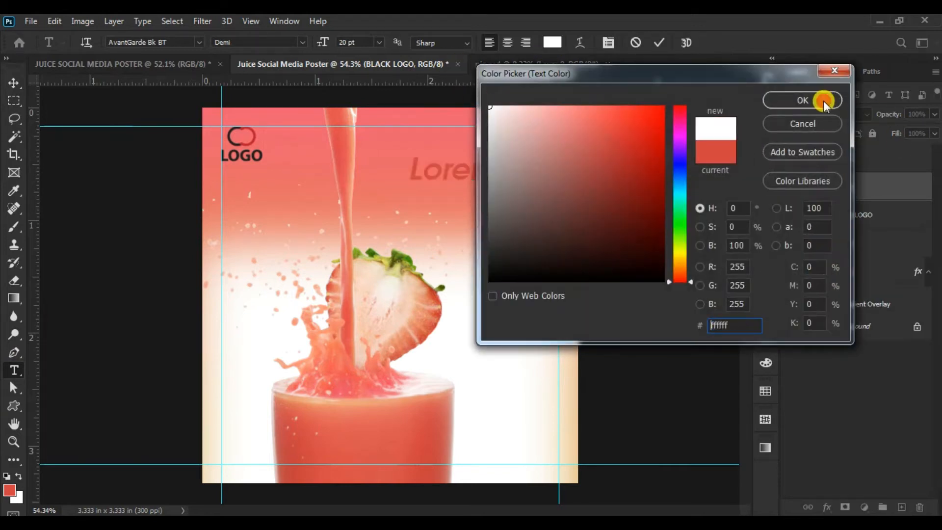
left_click(820, 99)
type("Special")
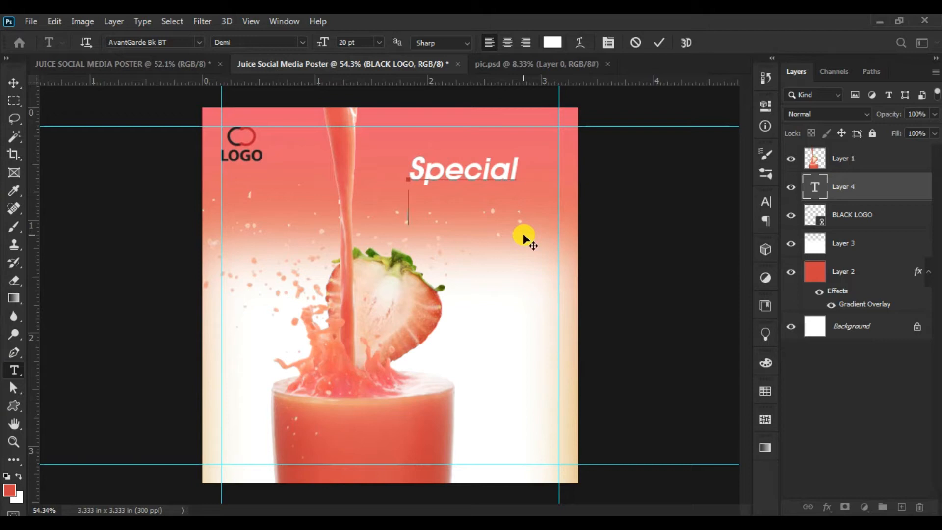
key("BackSpace")
left_click(16, 85)
left_click_drag(484, 170, 476, 160)
- Duplicate the "Special" text, change the copy to "strawberry", and place it close beneath with the left edges aligned
left_click_drag(889, 186, 902, 506)
left_click_drag(458, 172, 468, 207)
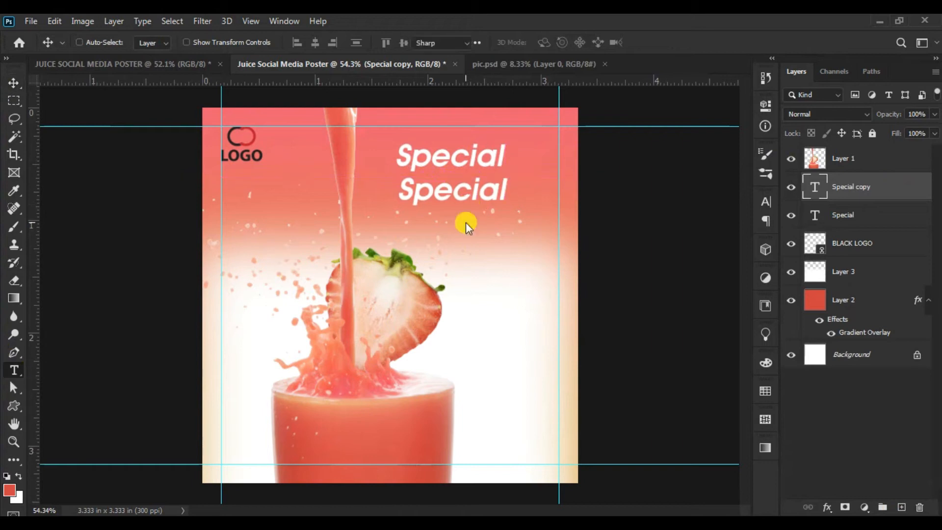
key("t")
double_click(459, 192)
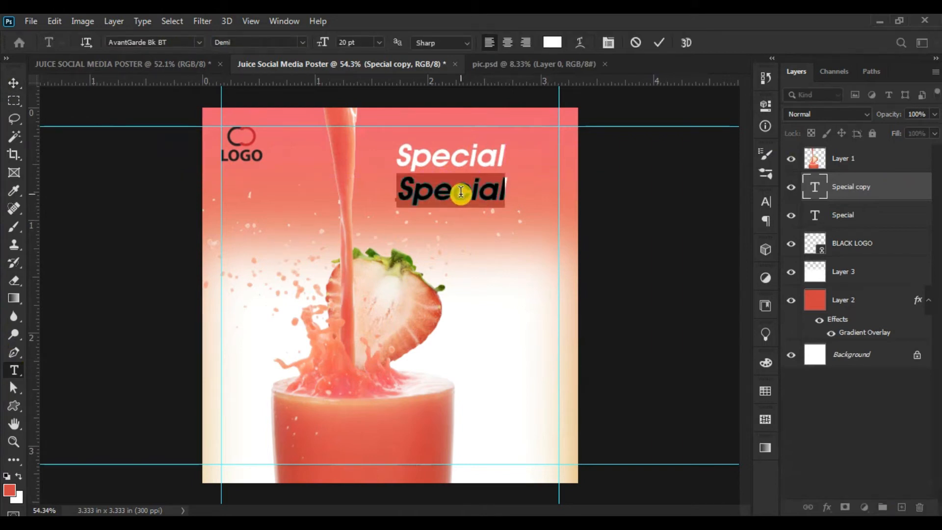
type("S")
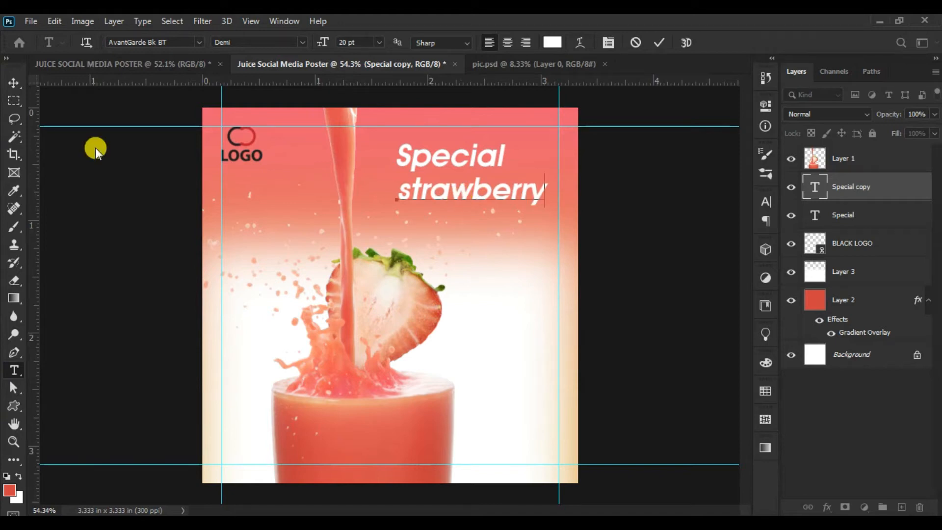
left_click(14, 87)
left_click_drag(477, 210, 472, 205)
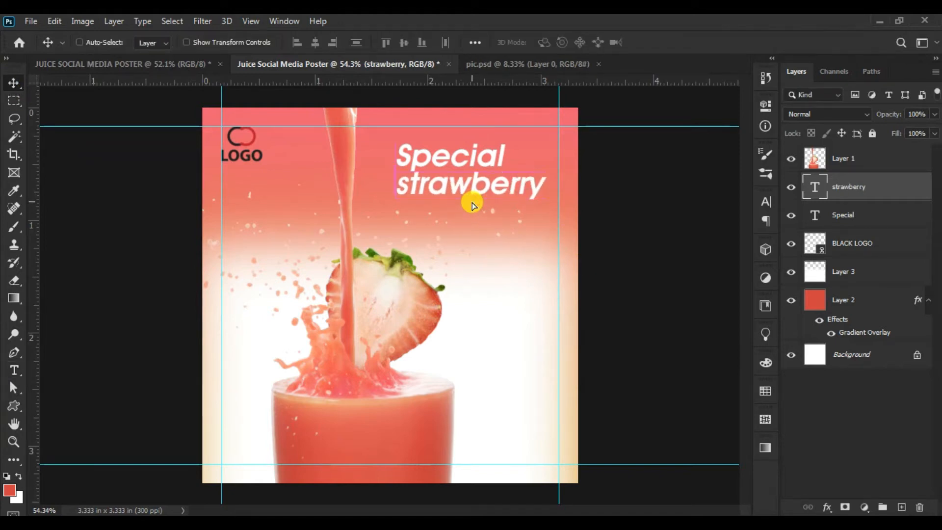
- Duplicate the "Special" text, place the copy beneath "strawberry", and change its wording to "Juice"
right_click(474, 156)
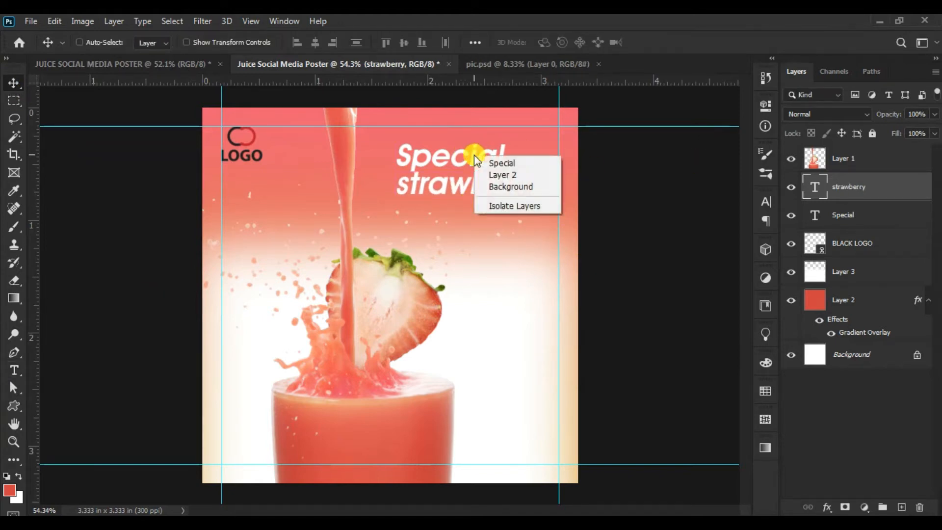
left_click(487, 161)
left_click_drag(883, 213, 902, 507)
left_click_drag(488, 159, 501, 217)
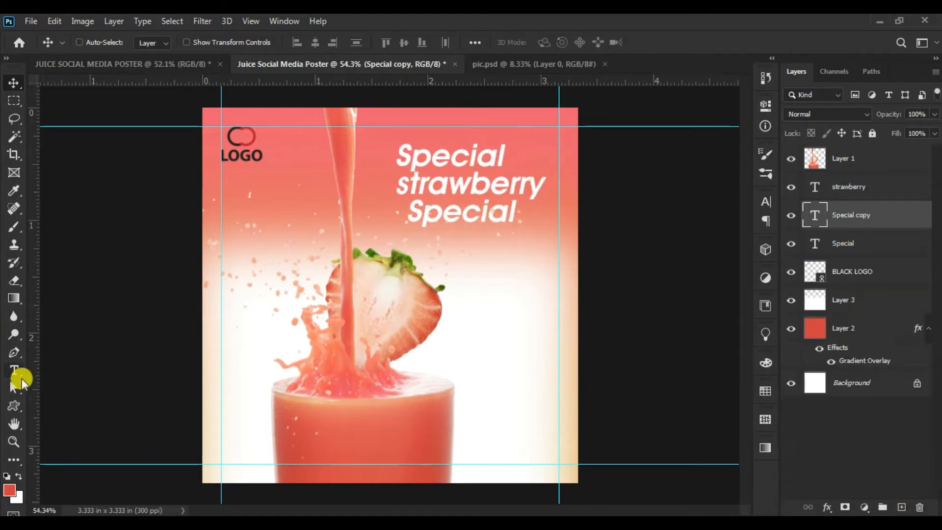
left_click(14, 371)
double_click(490, 210)
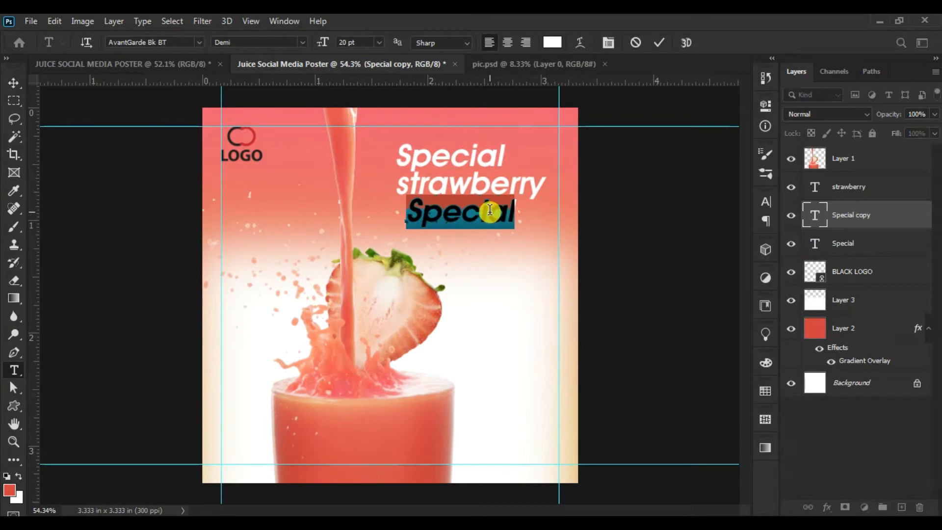
type("Juic")
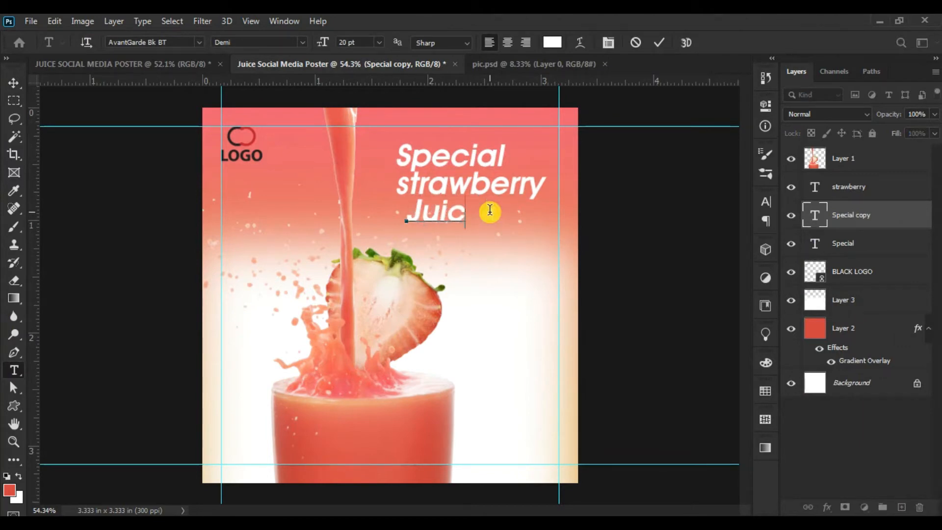
type("e")
left_click(14, 82)
- Change the font of the "Special" text to Brush455 BT Regular
left_click(14, 370)
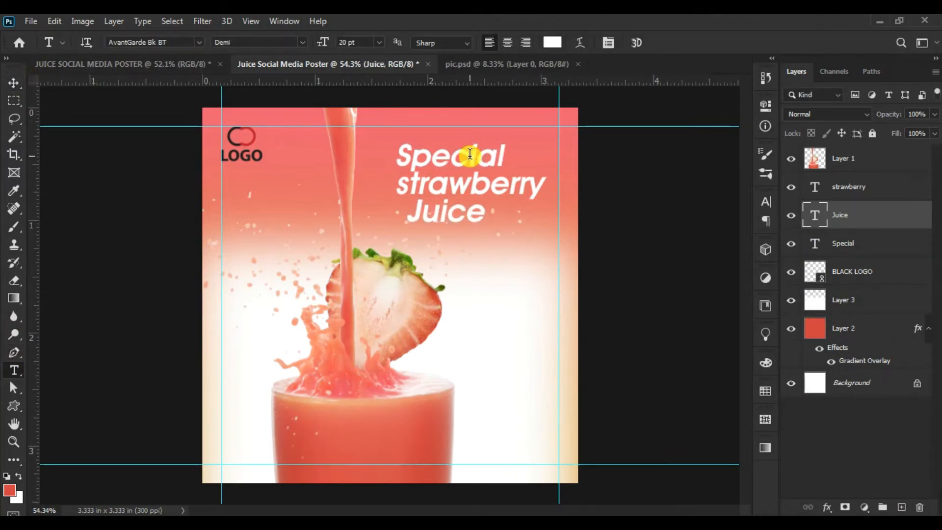
double_click(470, 154)
left_click(180, 42)
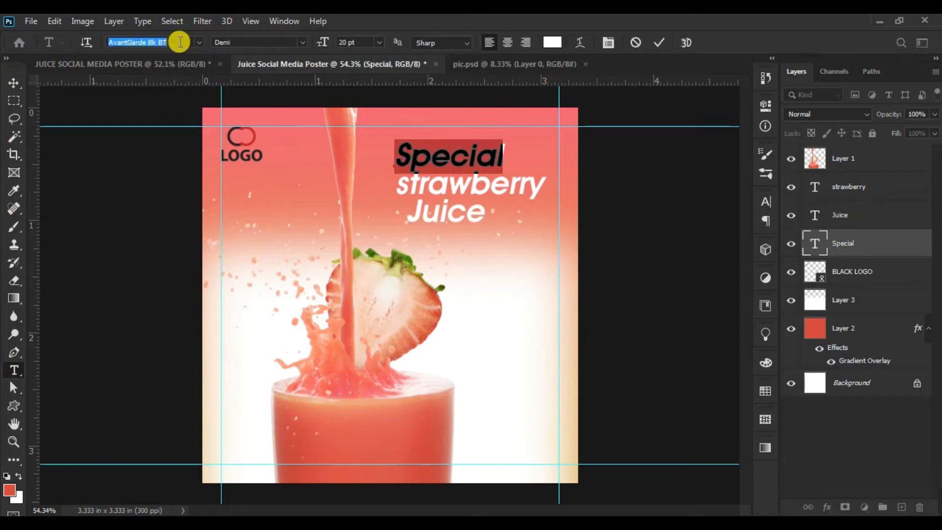
left_click(184, 48)
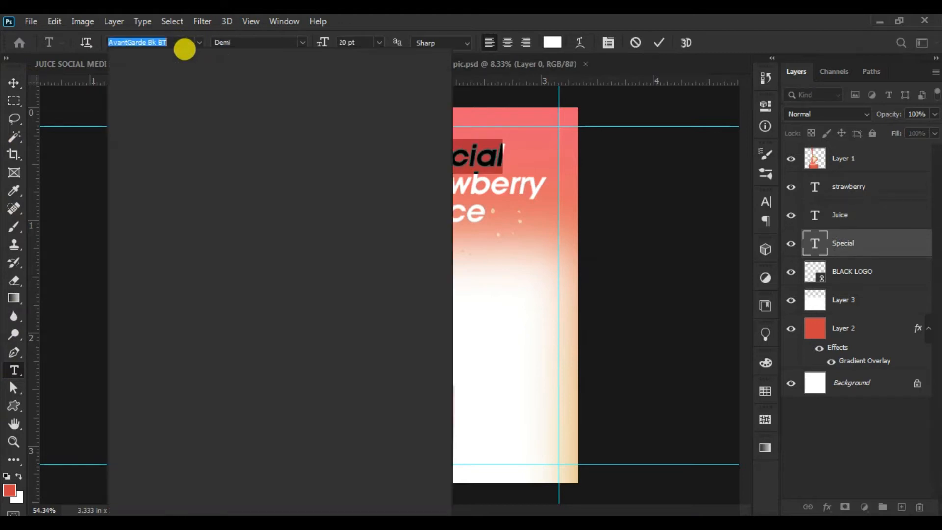
type("bru")
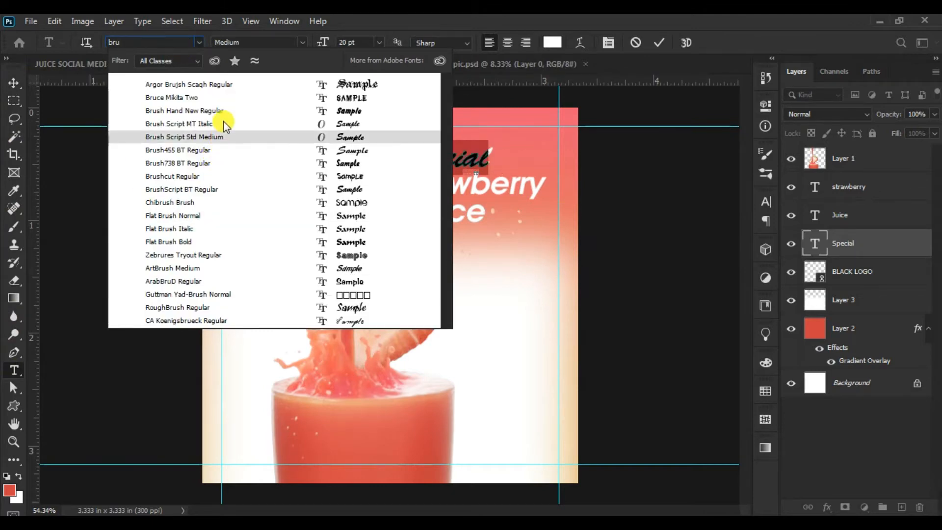
left_click(222, 149)
left_click(14, 83)
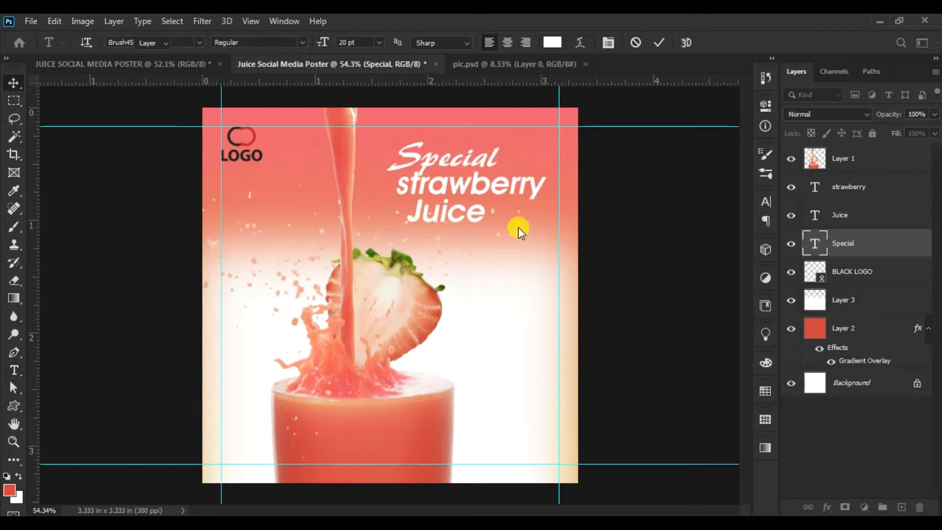
- Change the font of the "strawberry" text to Impact Regular and nudge it slightly down and to the left
key("t")
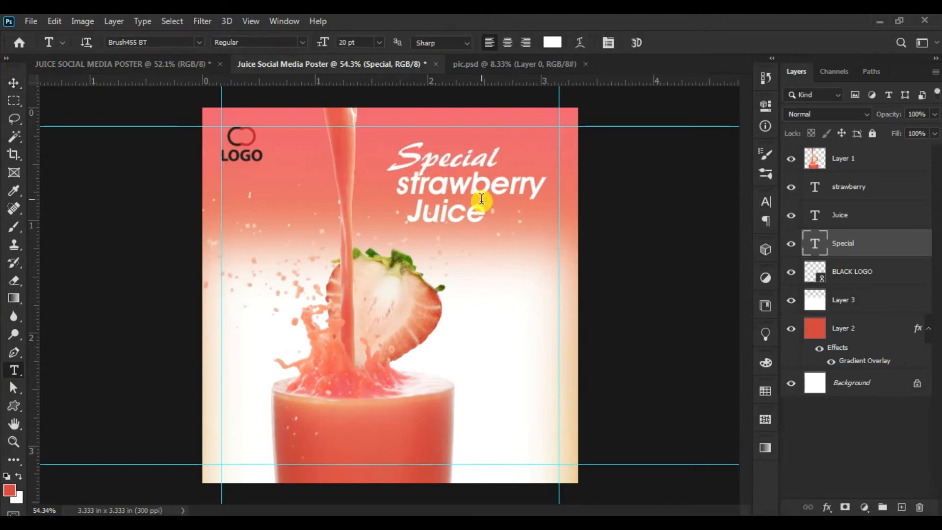
left_click(477, 190)
double_click(478, 190)
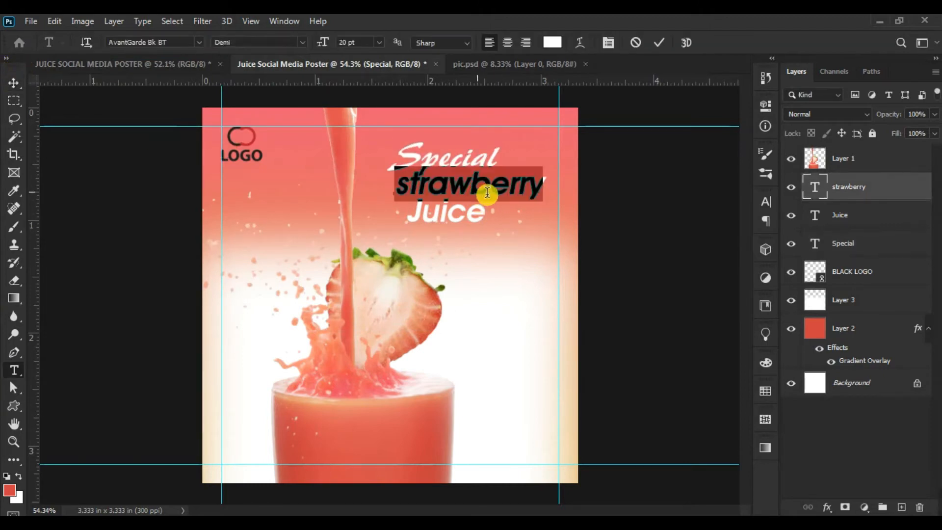
left_click(176, 42)
type("i")
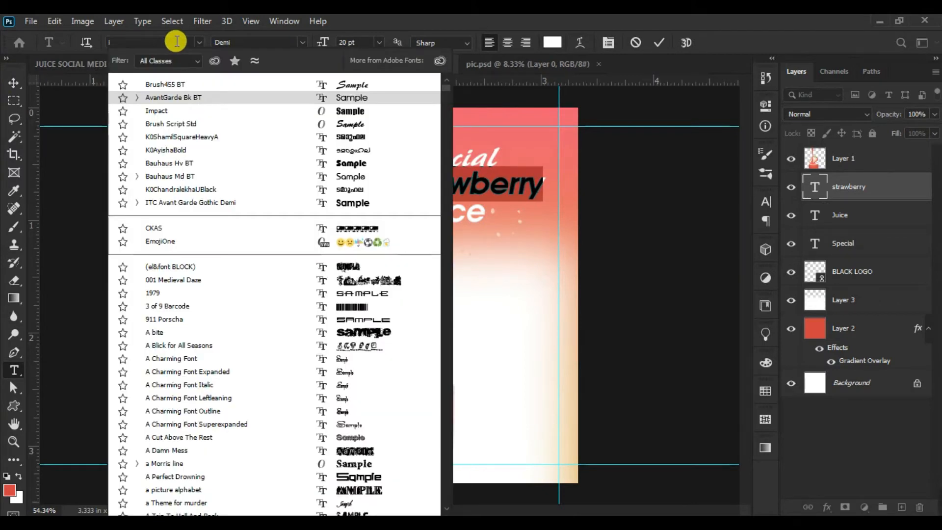
type("mp")
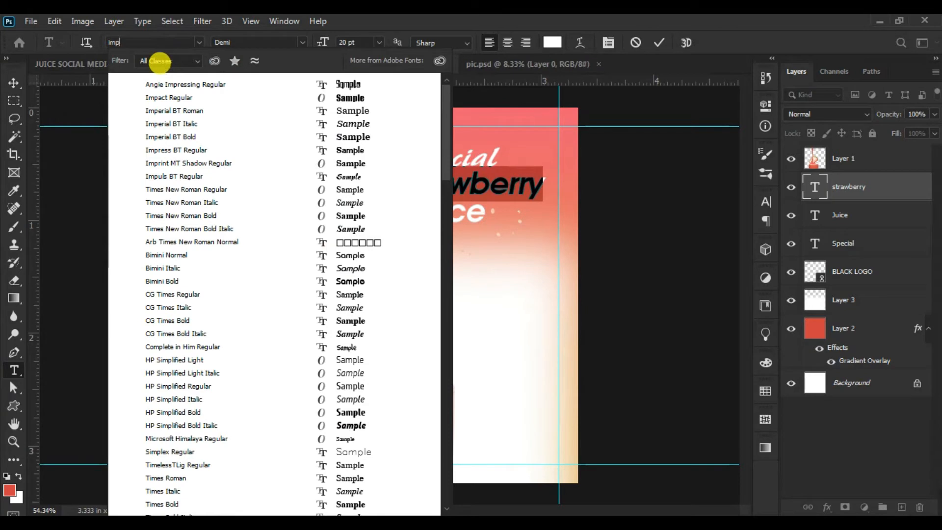
left_click(199, 98)
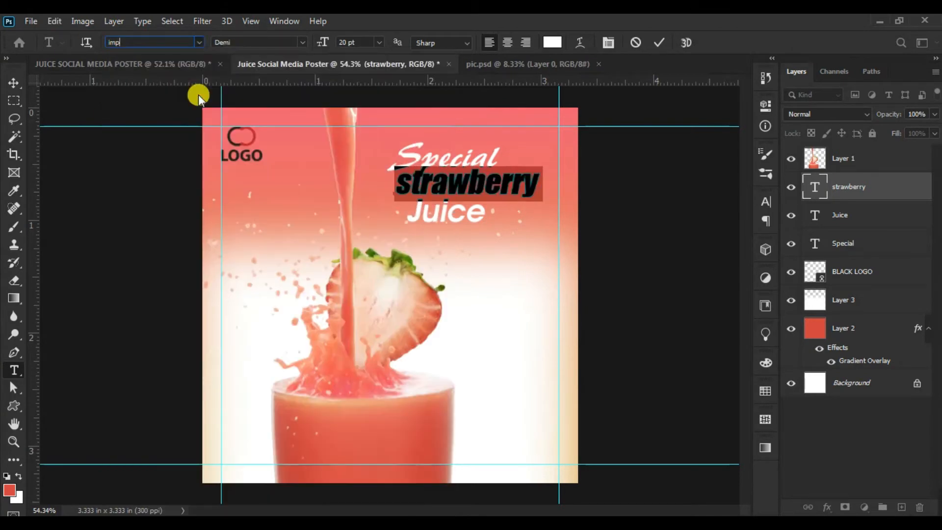
left_click(24, 83)
left_click_drag(506, 214, 497, 240)
- Change the font of the "Juice" text to Brush455 BT Regular
right_click(475, 221)
left_click(486, 229)
left_click(13, 371)
left_click(175, 43)
type("bru")
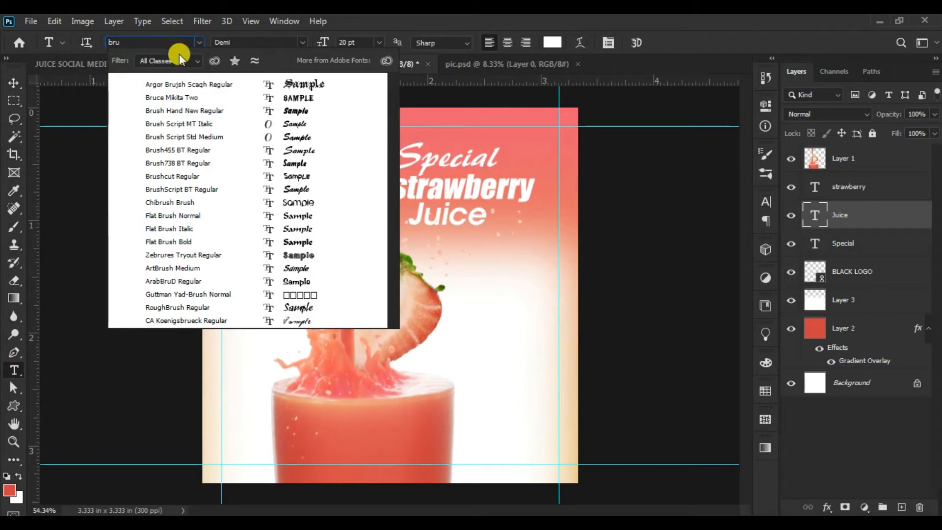
key("Down")
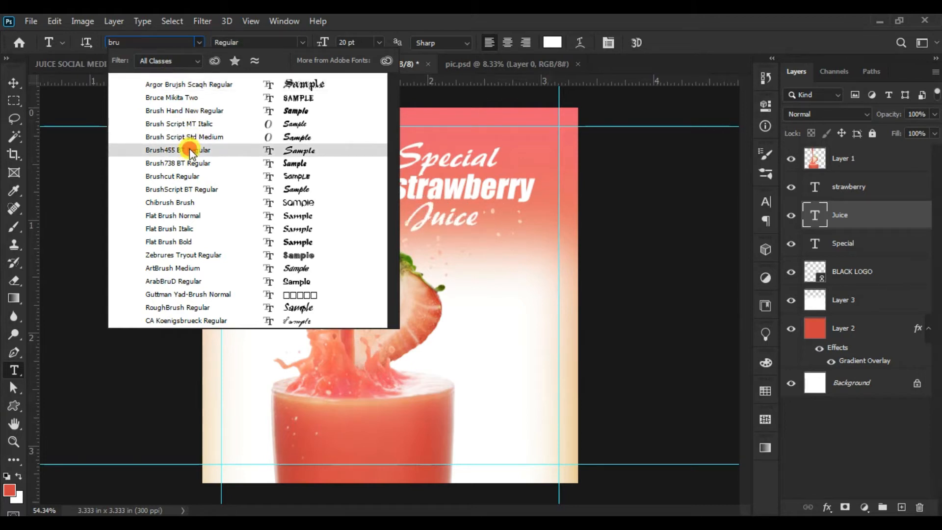
left_click(190, 150)
left_click(14, 84)
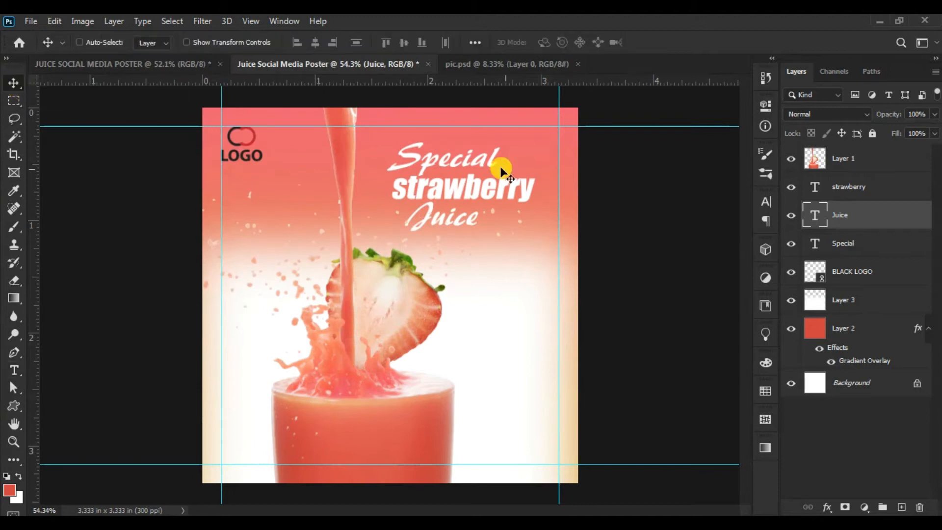
- Stagger the headline by moving "Special" left and down close to "strawberry" and shifting "Juice" slightly right
right_click(464, 159)
left_click(472, 167)
left_click_drag(488, 162, 479, 169)
right_click(462, 225)
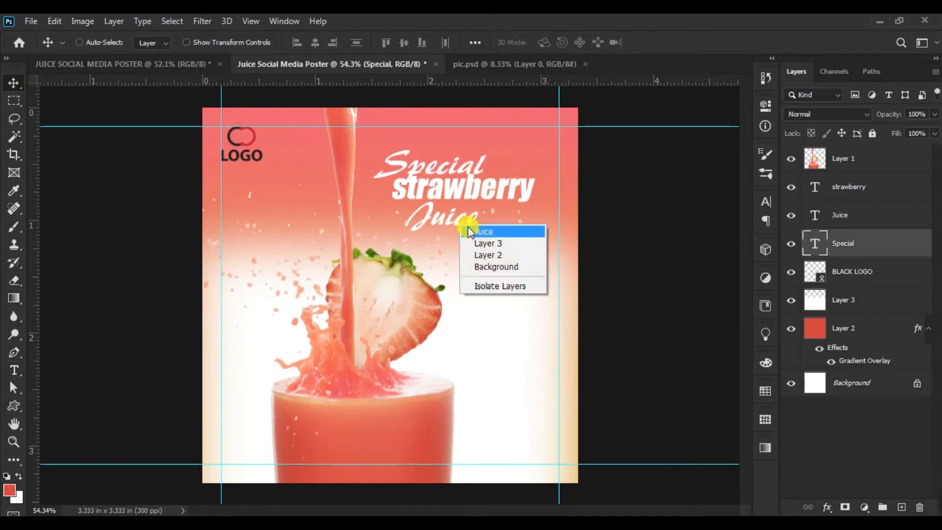
left_click(470, 232)
left_click_drag(499, 262, 506, 260)
- Scale the "strawberry" text up proportionally to about 110%
left_click(516, 185, "ctrl")
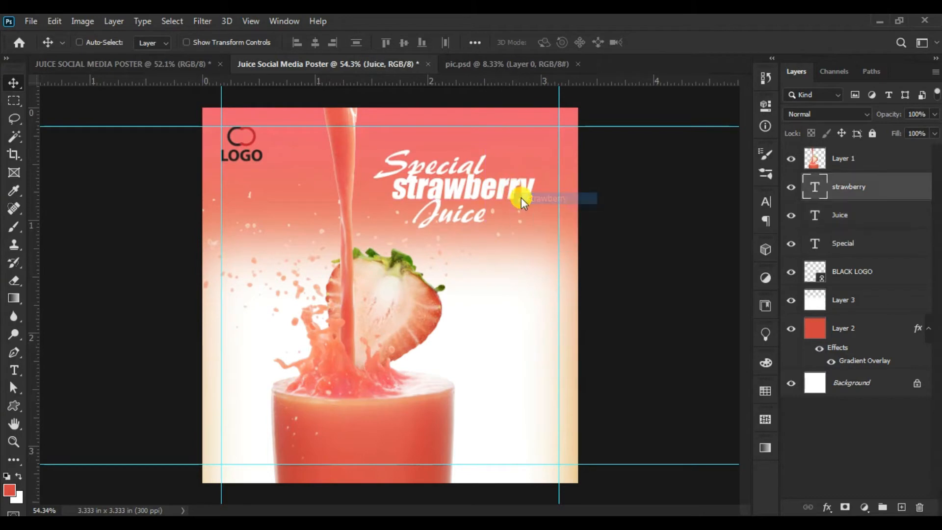
left_click(55, 21)
left_click(123, 321)
left_click_drag(536, 212, 550, 220)
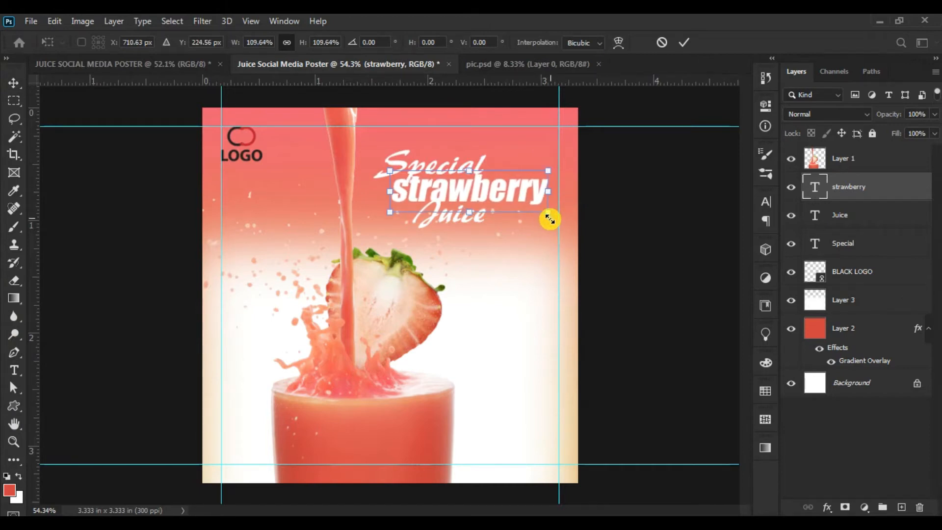
left_click(684, 42)
- Nudge the "Juice" text slightly to the right beneath "strawberry"
right_click(455, 221)
left_click(467, 228)
left_click_drag(478, 241, 485, 248)
- Add a Color Overlay effect to the "strawberry" text and sample its colour from the fruit's green leaves
right_click(517, 202)
left_click(545, 203)
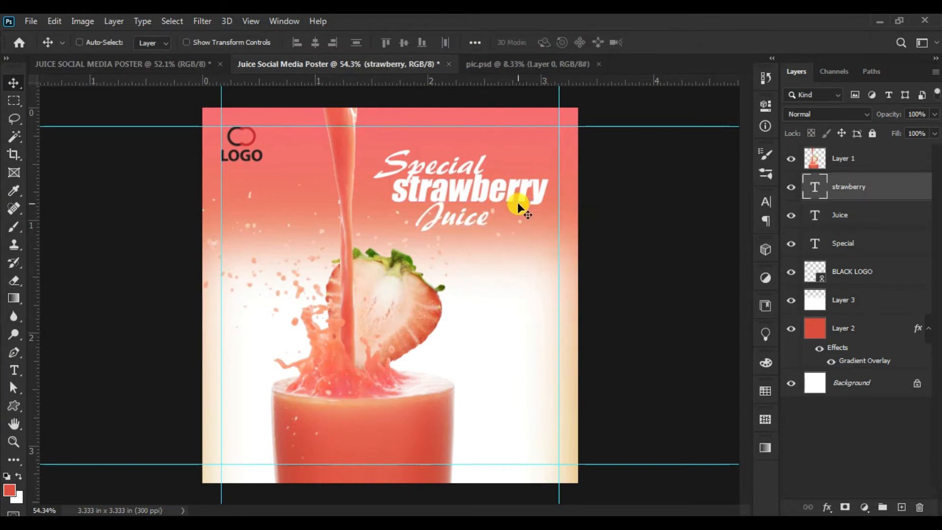
left_click(829, 507)
left_click(858, 463)
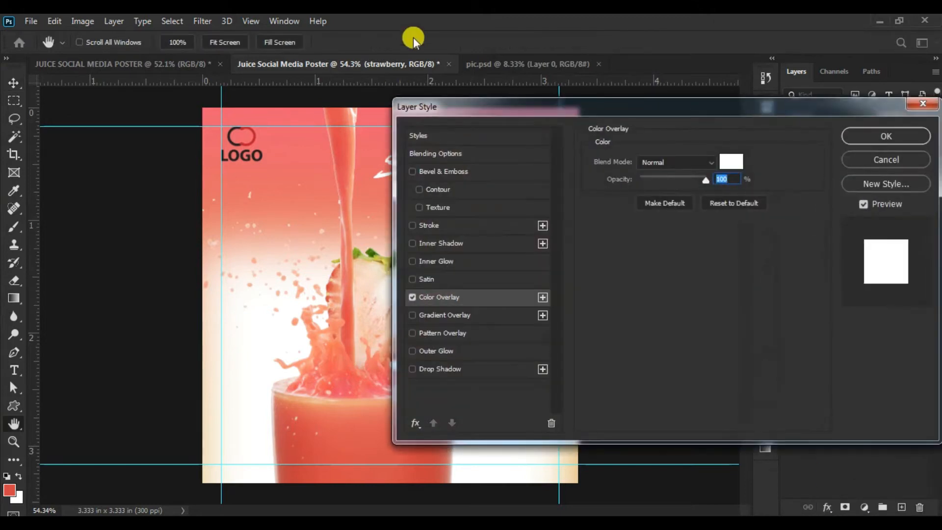
left_click_drag(557, 105, 618, 219)
left_click(804, 274)
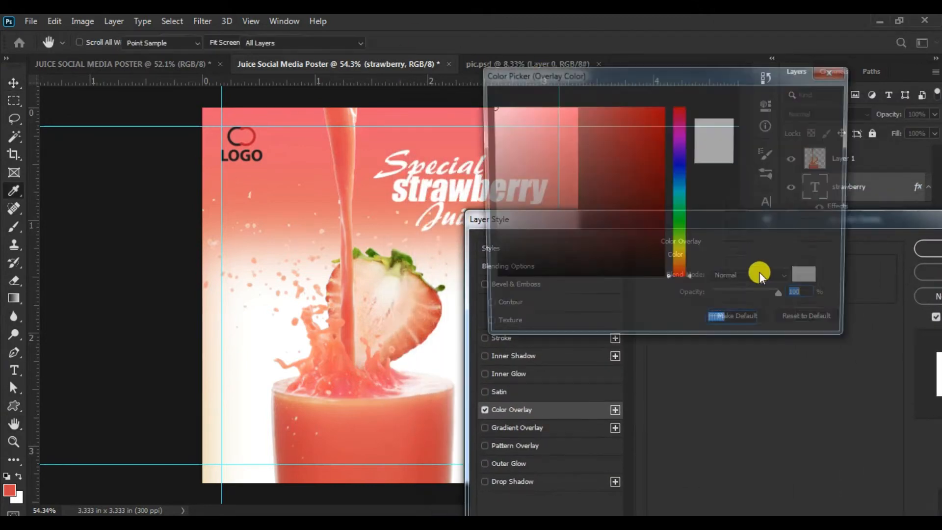
left_click(363, 252)
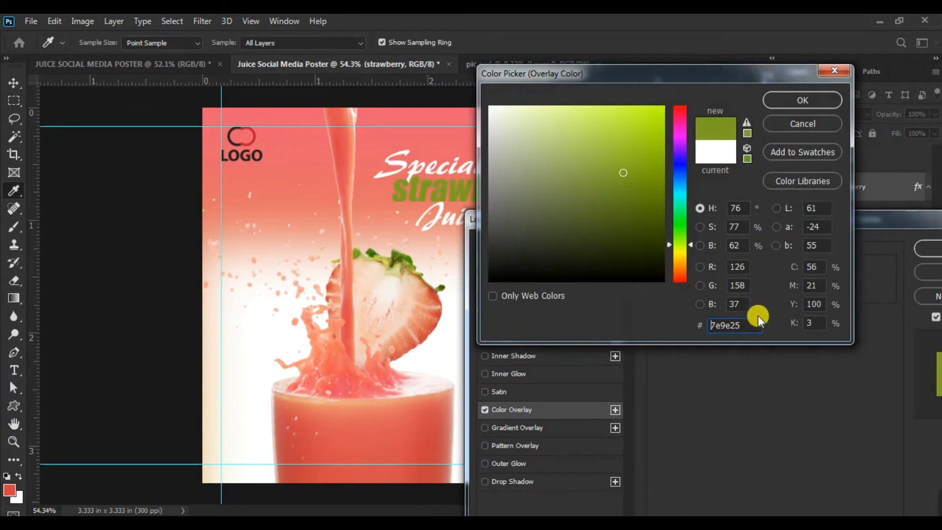
left_click(396, 256)
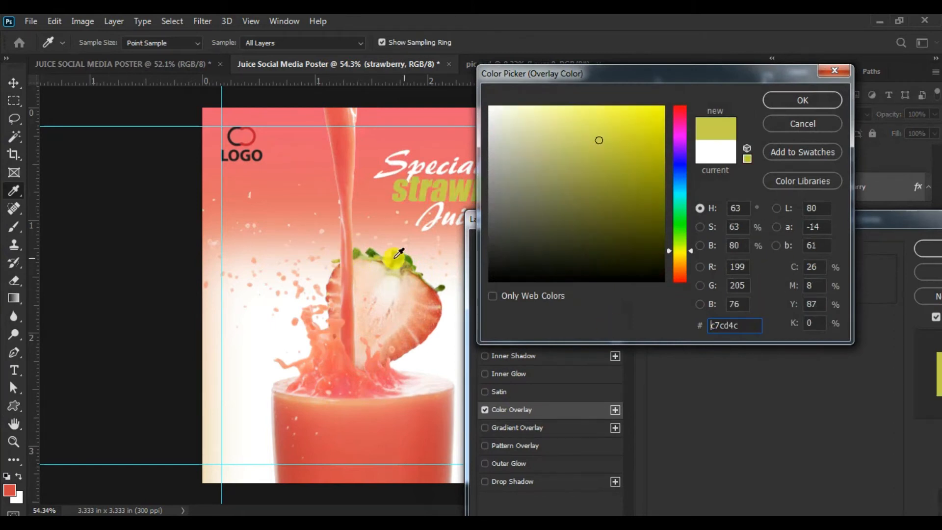
- Set the overlay colour to #a9f570, adjust it to the more saturated green #8ef541, and accept it
left_click_drag(740, 322, 633, 325)
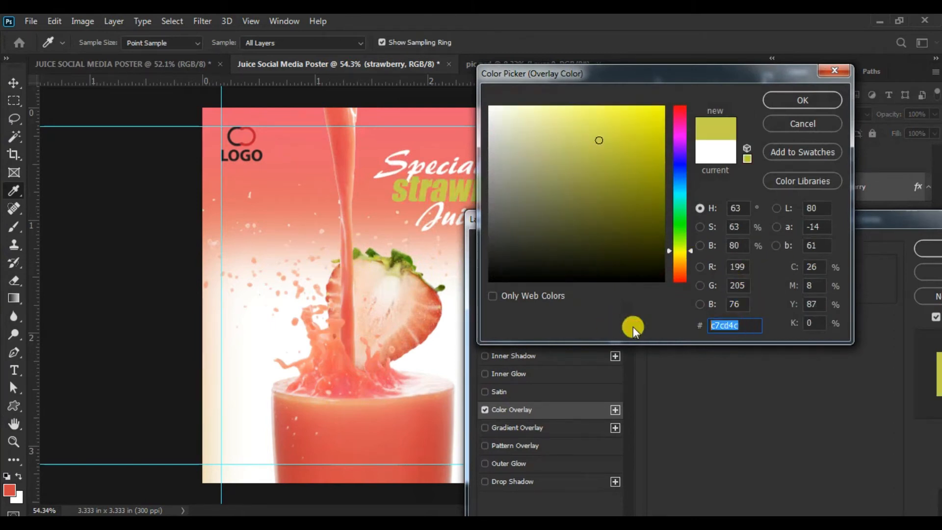
type("a")
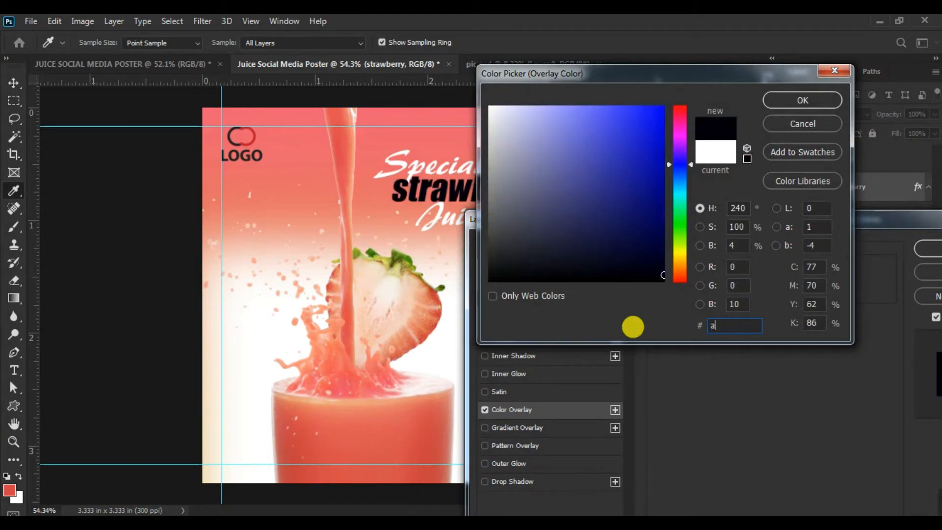
type("9")
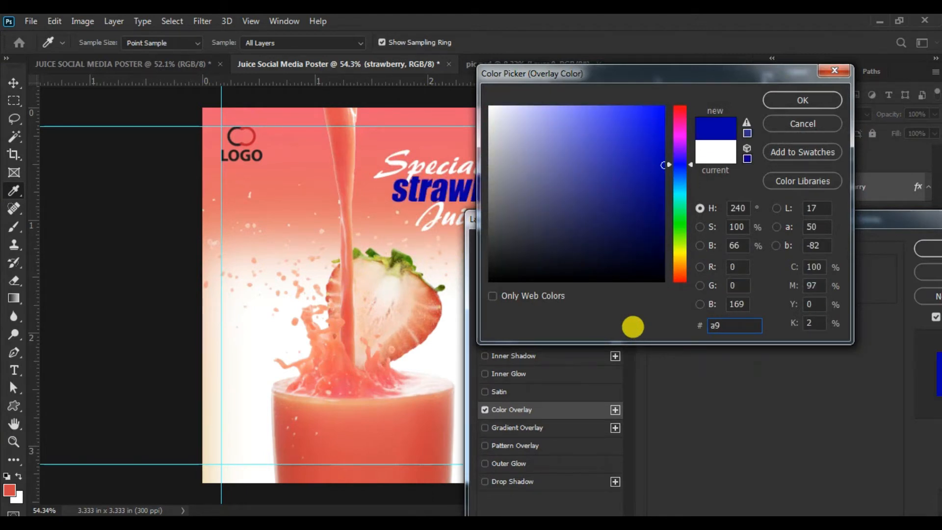
type("f570")
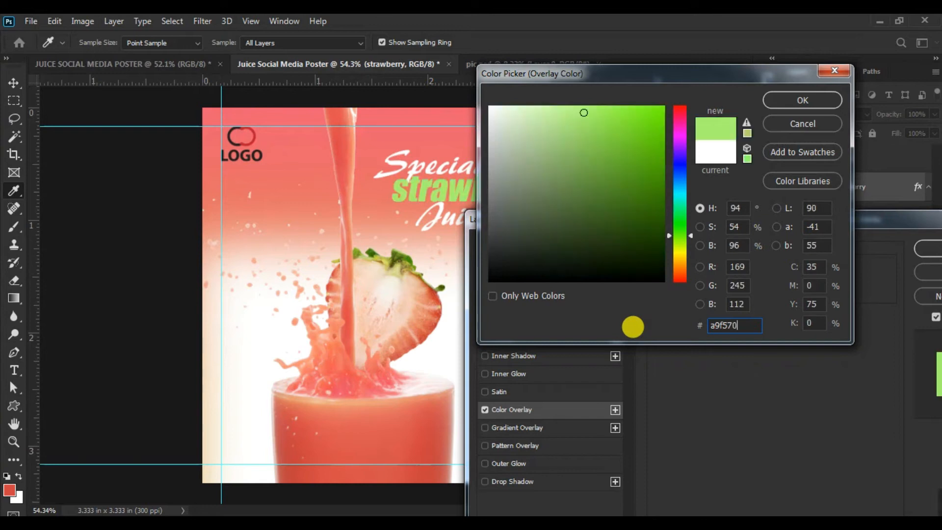
left_click(606, 118)
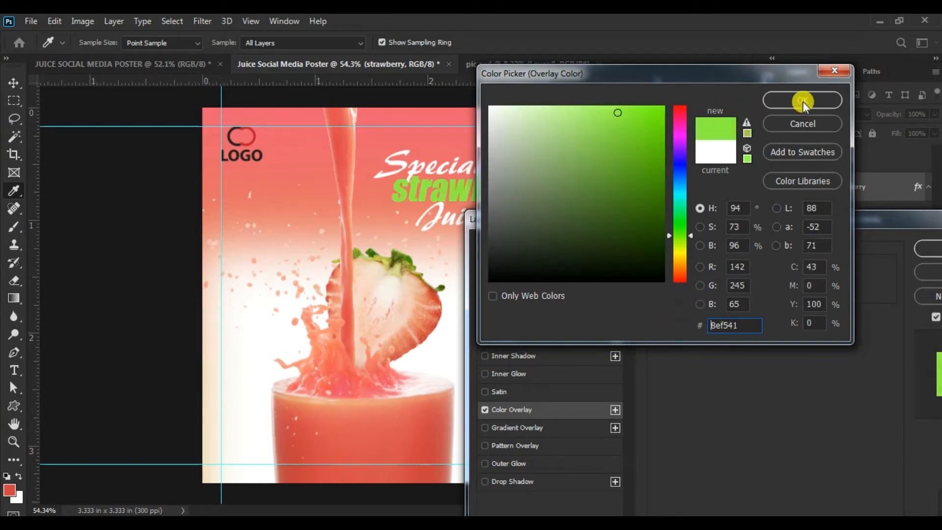
left_click(803, 100)
- Shift the overlay colour to a slightly deeper green and apply the layer style to the "strawberry" text
left_click(803, 274)
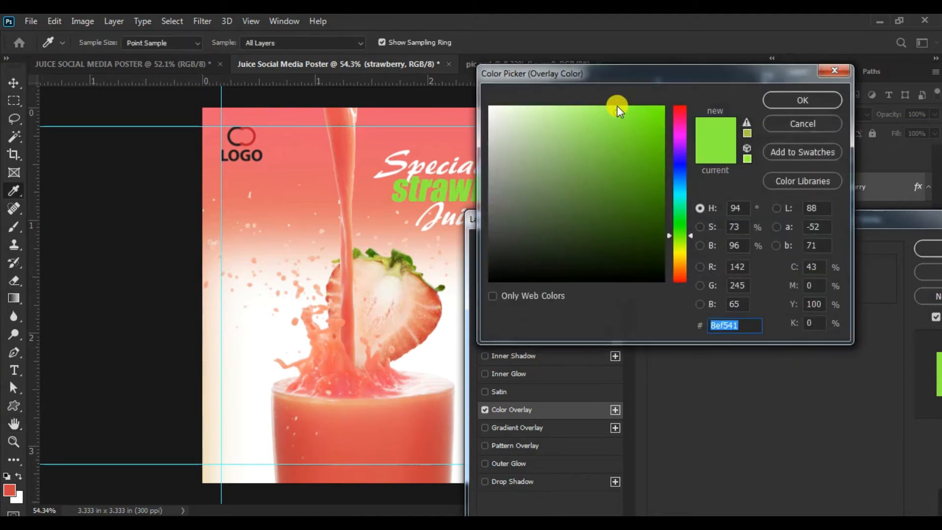
left_click_drag(611, 121, 622, 123)
left_click(799, 101)
left_click(928, 248)
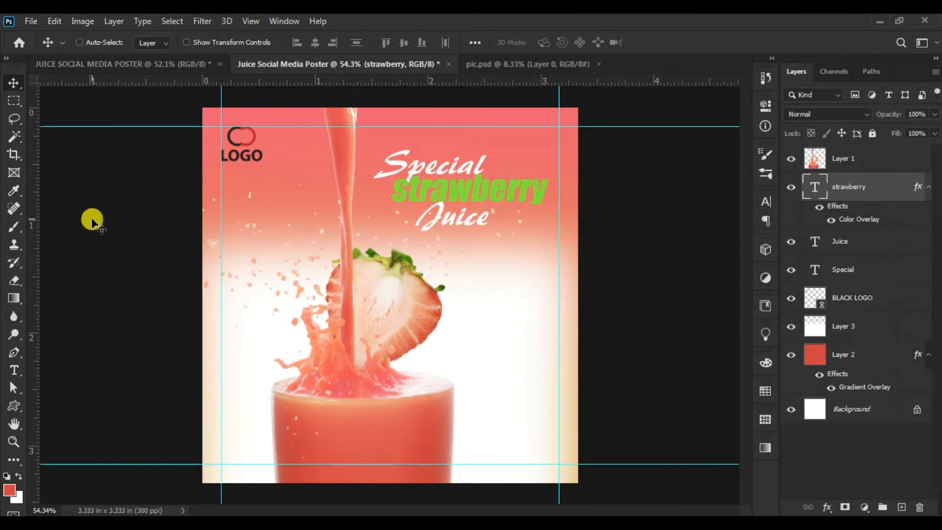
- Free-transform the "strawberry" text to fine-tune its size and extend it slightly to the left
left_click(55, 21)
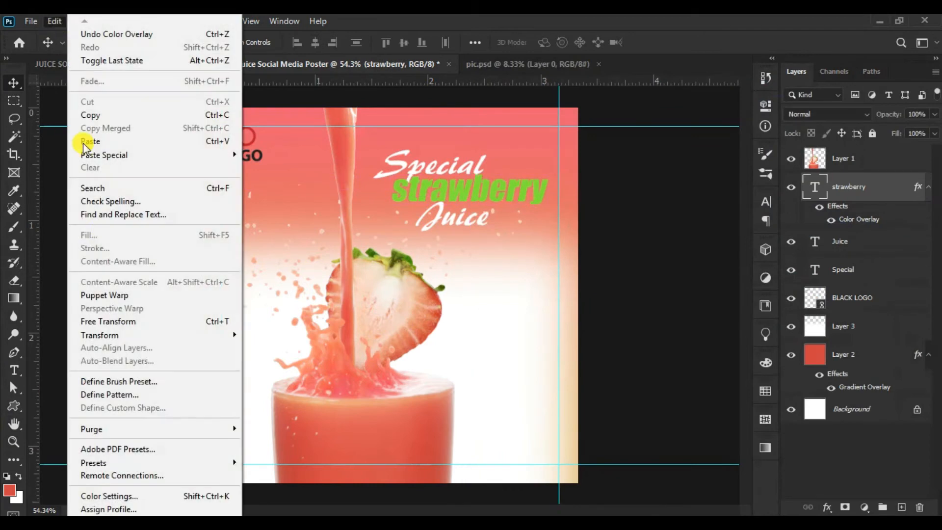
left_click(115, 321)
left_click_drag(547, 217, 535, 219)
key("Return")
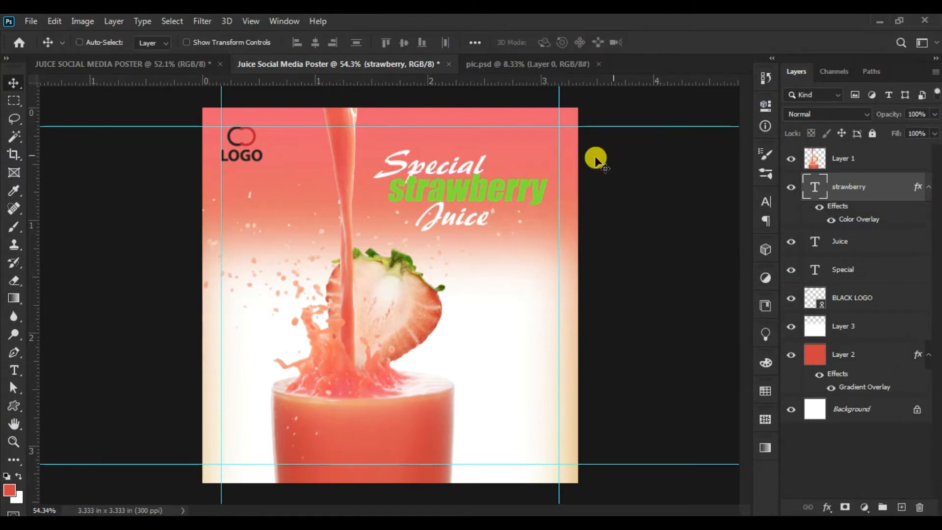
- Move the "Special" text layer above the "strawberry" layer in the stacking order
left_click_drag(865, 270, 853, 187)
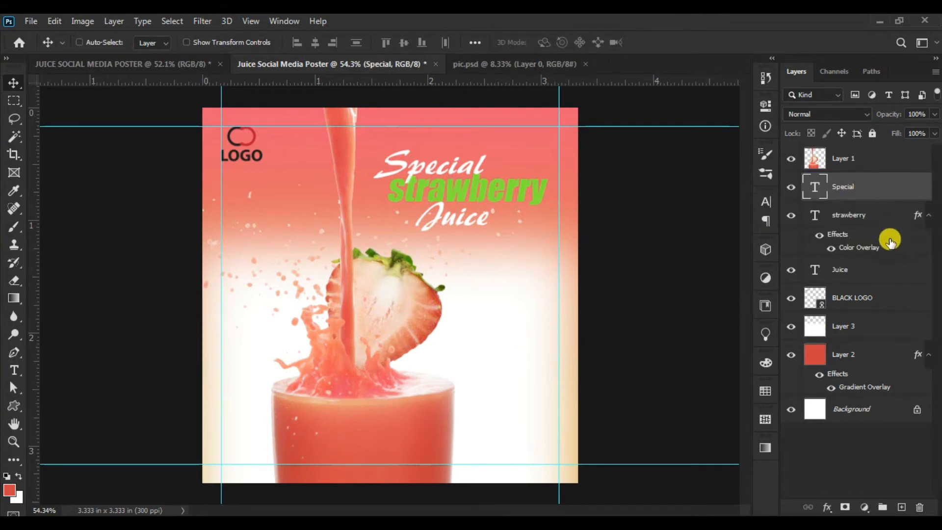
- Nudge the "Special" and "Juice" texts right, tuck "Juice" up against "strawberry", and stack the Juice layer above the strawberry layer
left_click_drag(444, 172, 447, 169)
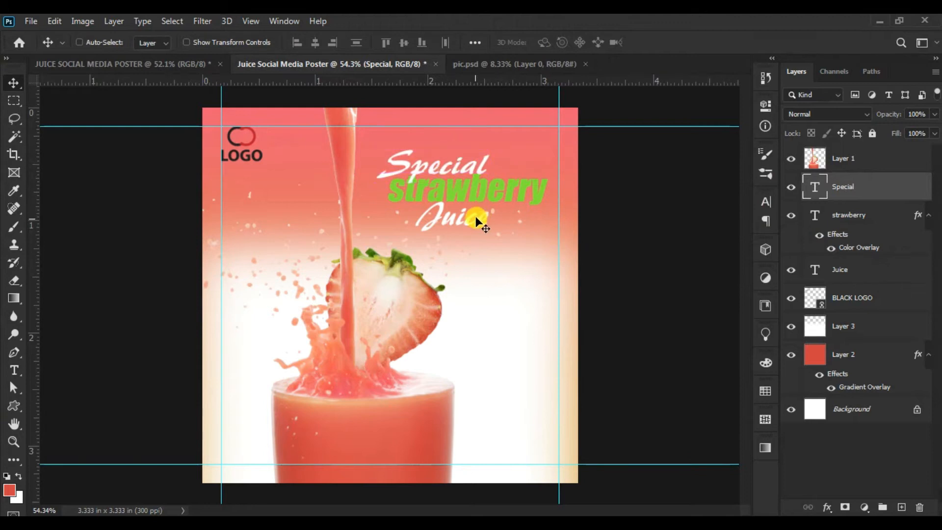
left_click_drag(467, 225, 490, 243)
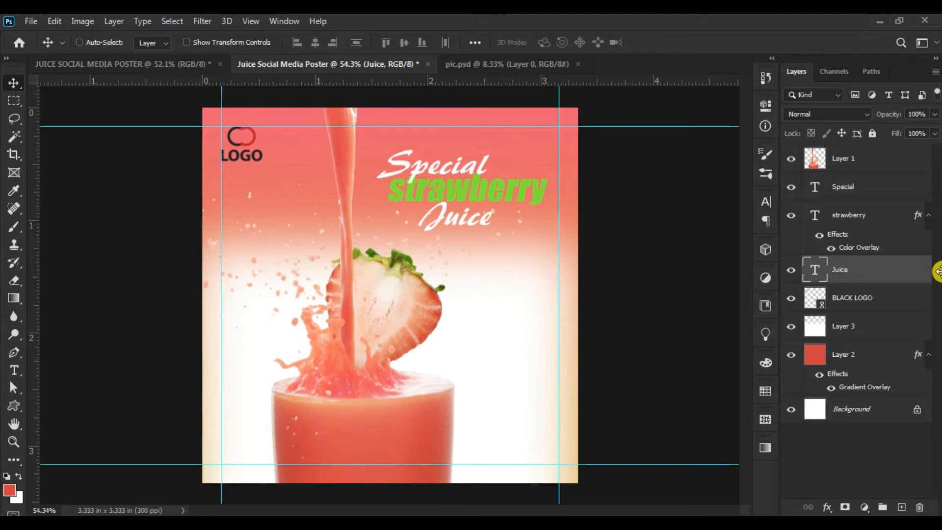
left_click_drag(893, 279, 881, 214)
left_click_drag(459, 240, 461, 232)
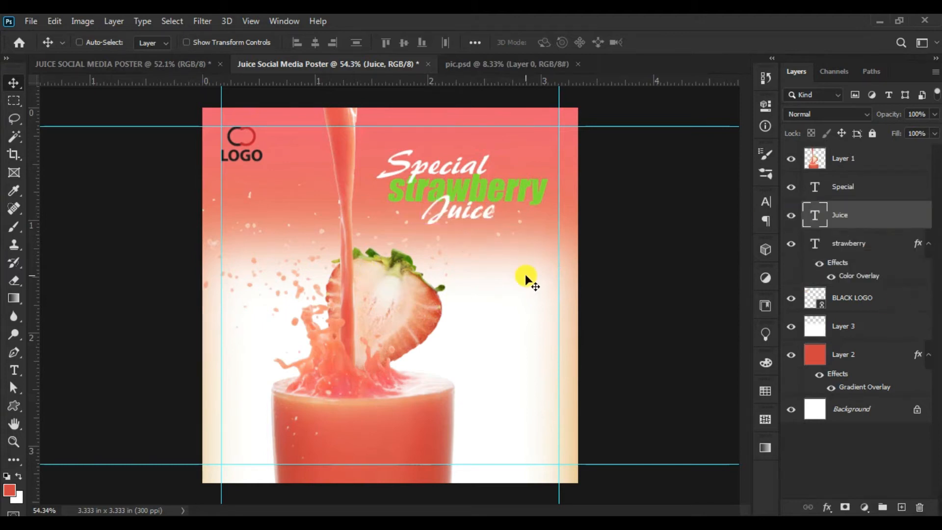
- Select the "strawberry", "Special" and "Juice" text layers together and link them
right_click(520, 198)
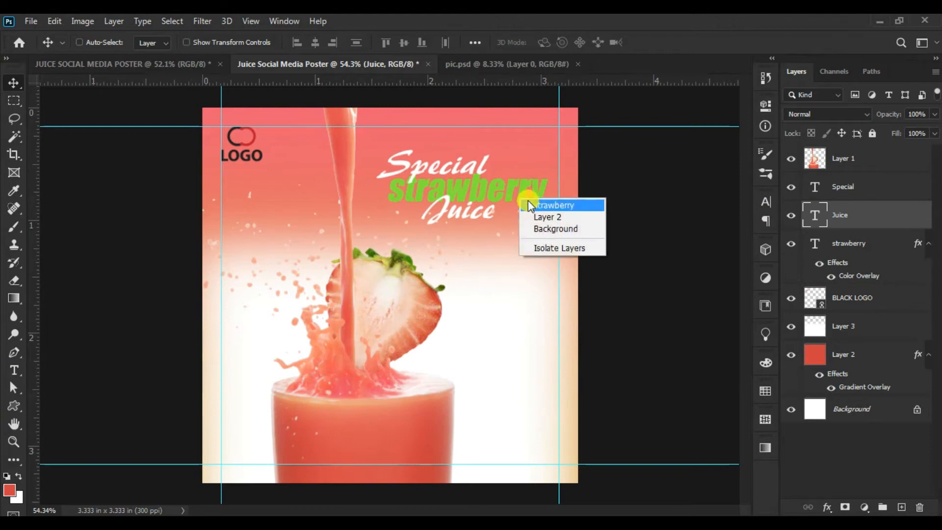
left_click(535, 204, "shift")
right_click(483, 169)
left_click(490, 175, "shift")
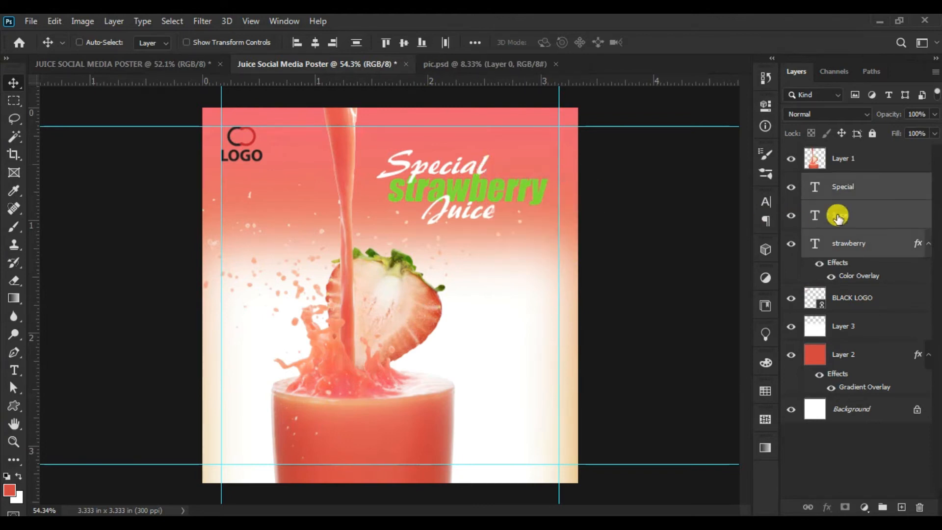
left_click(807, 506)
- Shift the linked headline left onto the juice stream and stack its text layers above Layer 1
left_click_drag(492, 208, 462, 205)
left_click_drag(880, 188, 874, 153)
left_click_drag(516, 185, 502, 184)
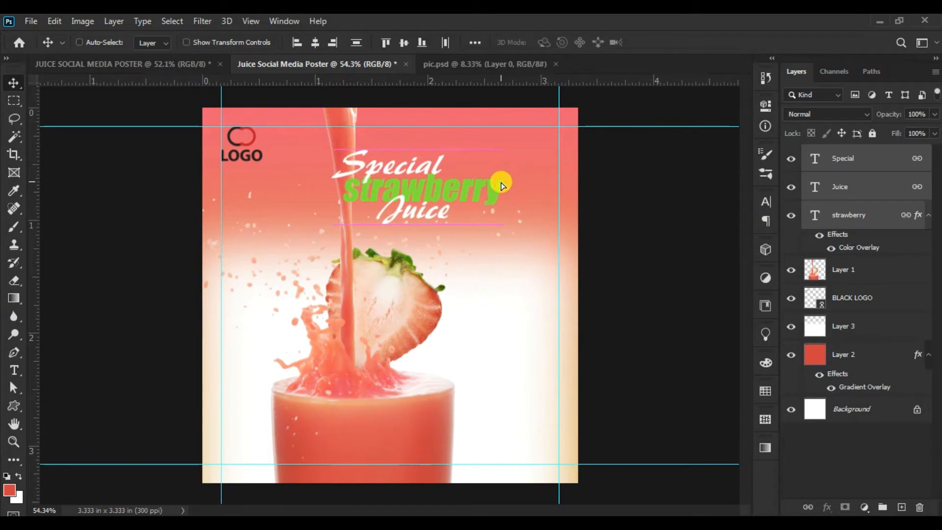
- Place the Layer 1 juice picture between the Juice and strawberry text layers so the stream passes in front of "strawberry"
left_click(873, 280)
left_click_drag(873, 282, 864, 219)
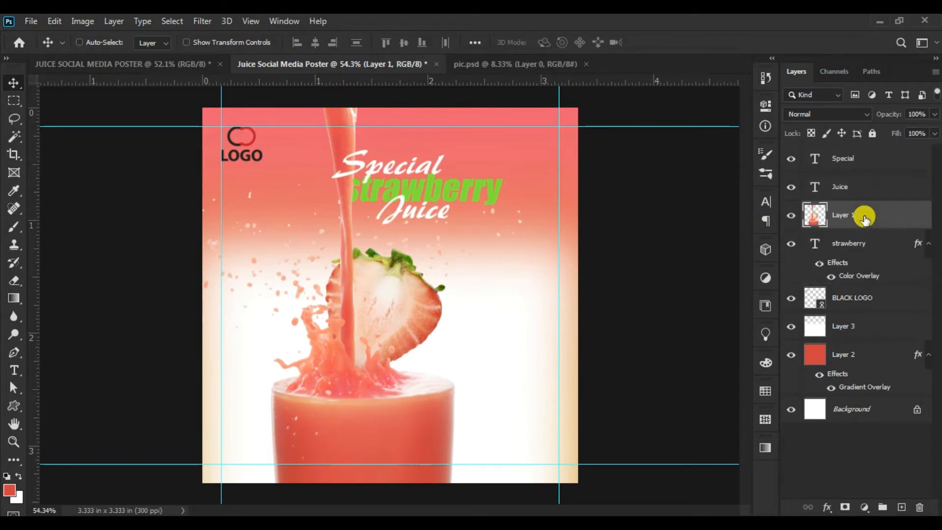
left_click(458, 194)
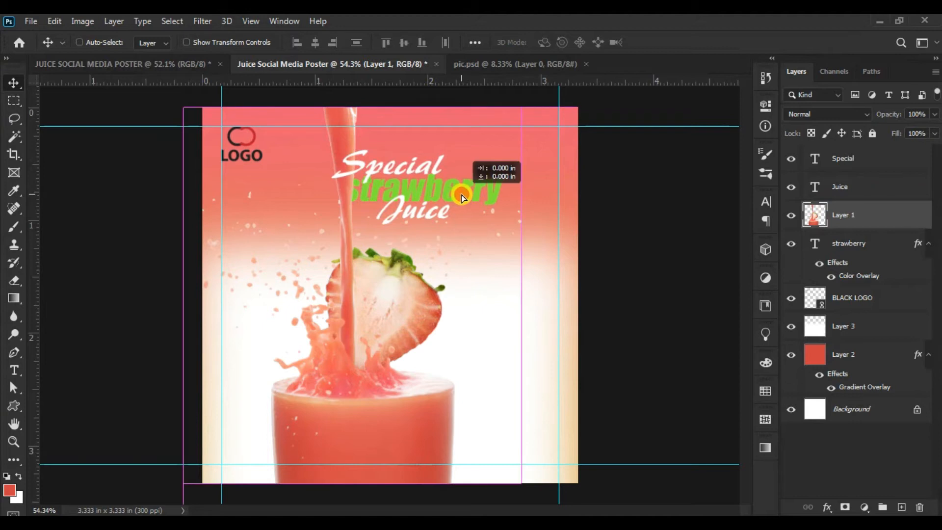
left_click(873, 158)
- Free-transform the linked headline to move it slightly right, enlarge it a little and raise it
right_click(494, 200)
left_click(508, 207)
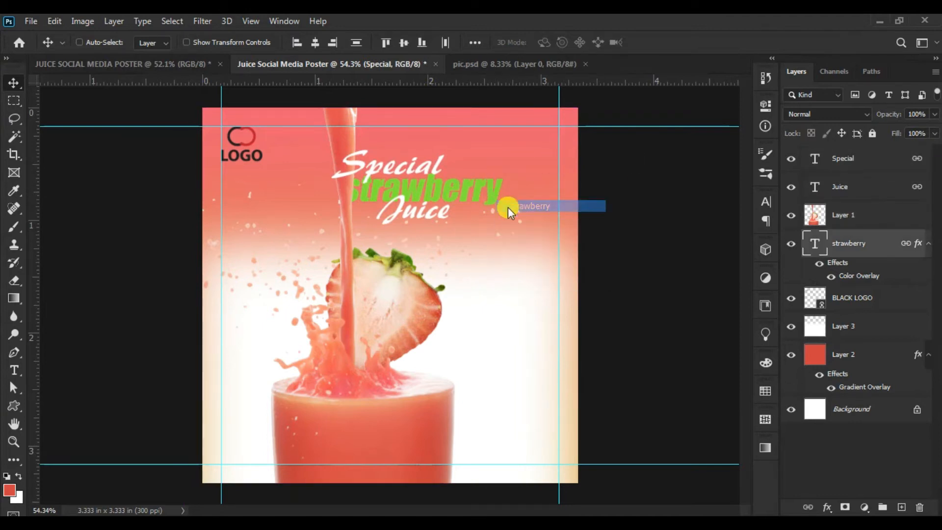
left_click(55, 23)
left_click(110, 320)
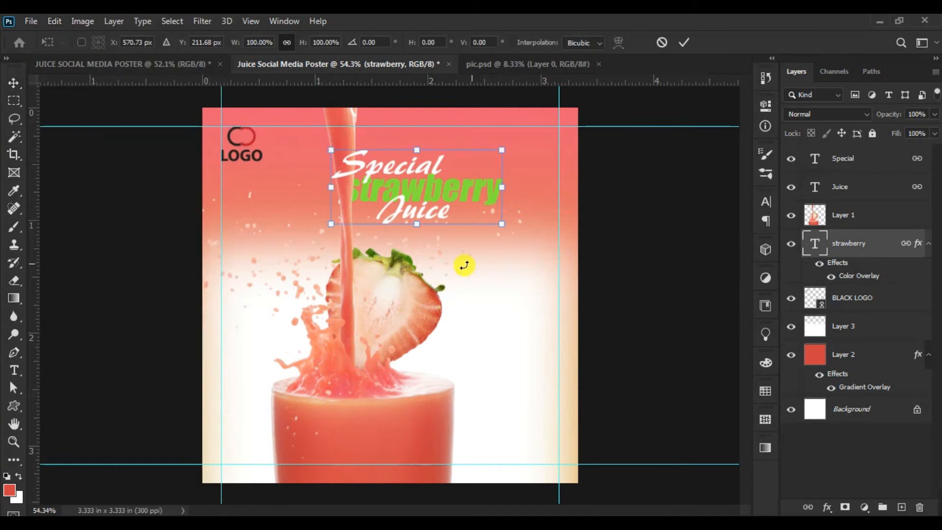
left_click_drag(447, 188, 453, 187)
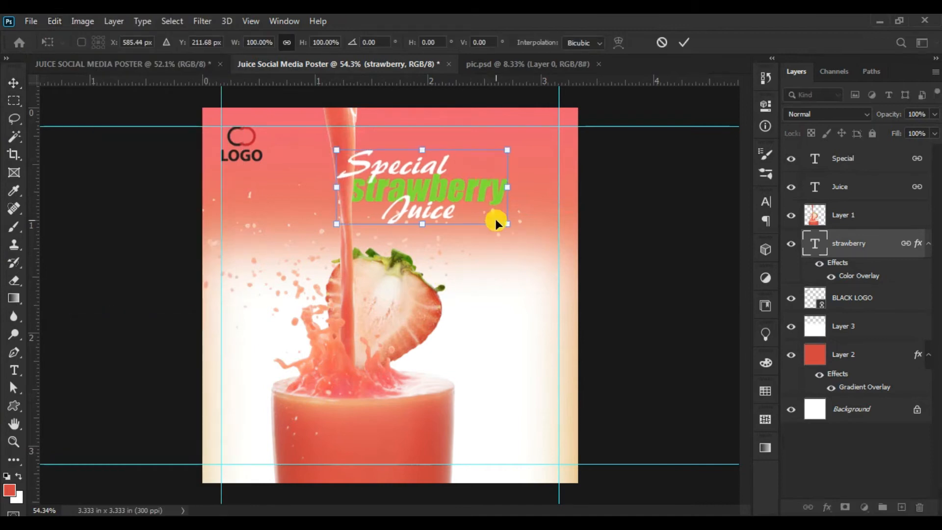
left_click_drag(505, 226, 521, 231)
left_click_drag(465, 192, 467, 188)
left_click(684, 44)
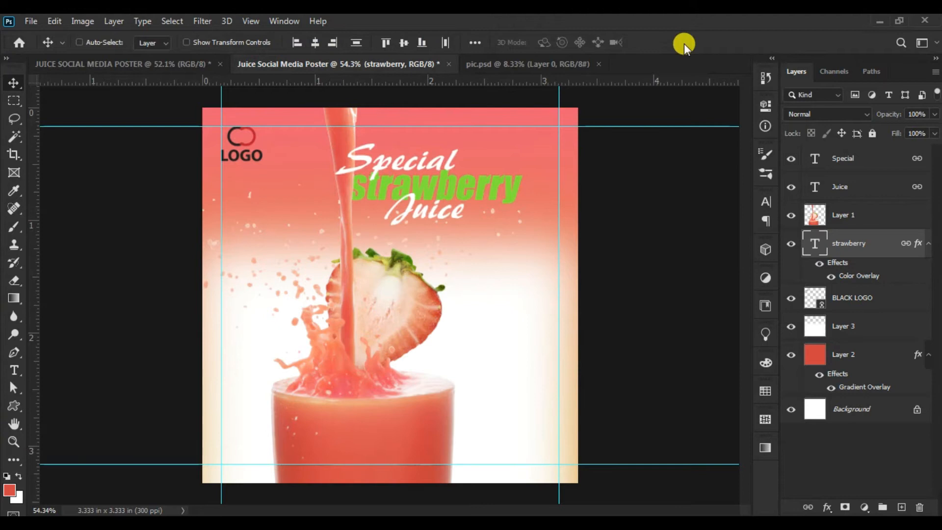
- Move the whole linked headline slightly right, away from the pouring juice stream
right_click(510, 192)
left_click(518, 201)
left_click_drag(519, 200, 531, 202)
- Unlink the "strawberry" text layer and free-transform it alone to enlarge it slightly to the right
right_click(531, 197)
left_click(534, 203)
left_click(810, 507)
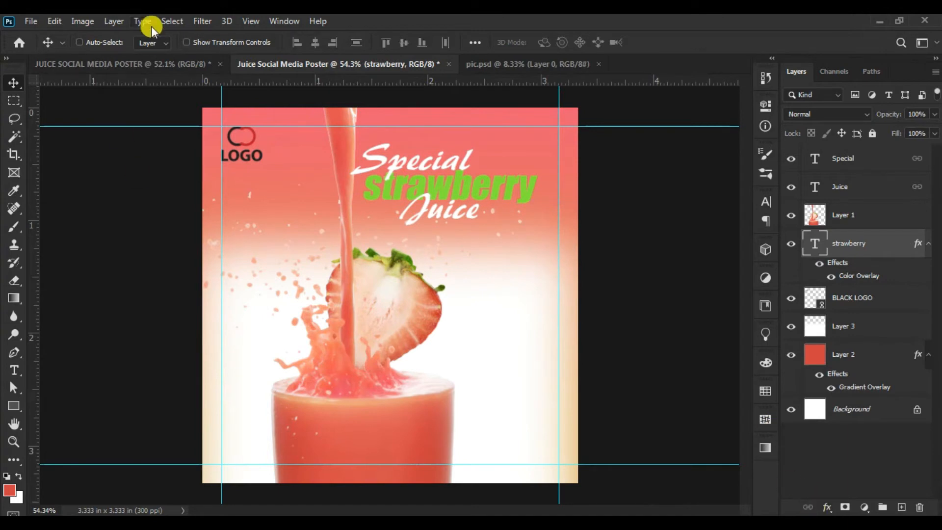
left_click(76, 22)
left_click(220, 320)
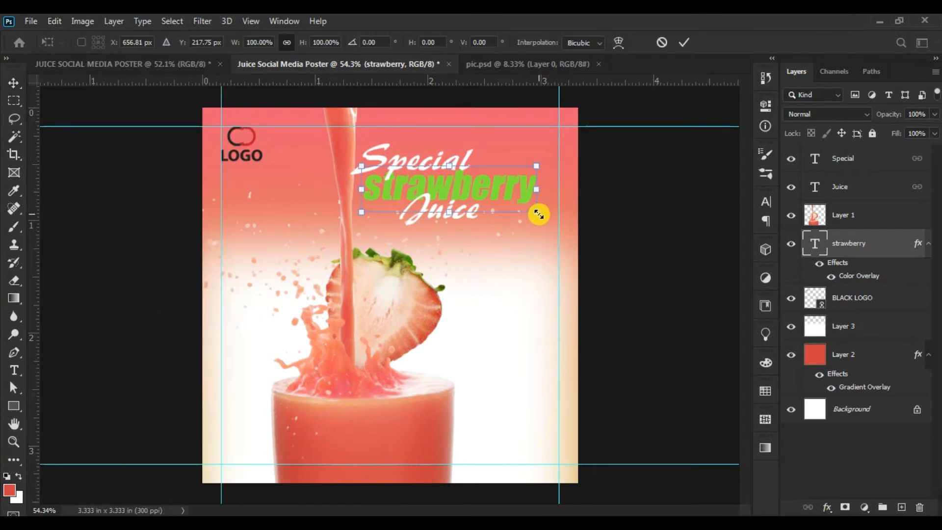
left_click_drag(539, 215, 548, 216)
left_click_drag(550, 164, 551, 161)
left_click(689, 44)
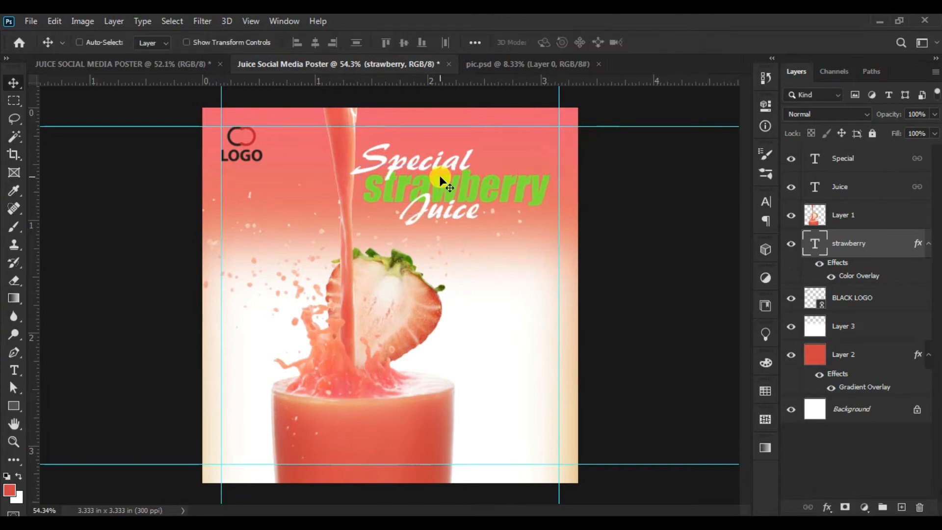
- Move the linked "Special" and "Juice" texts slightly left over "strawberry" and dismiss the low-battery notification
right_click(466, 167)
left_click(474, 164)
left_click_drag(475, 158, 464, 163)
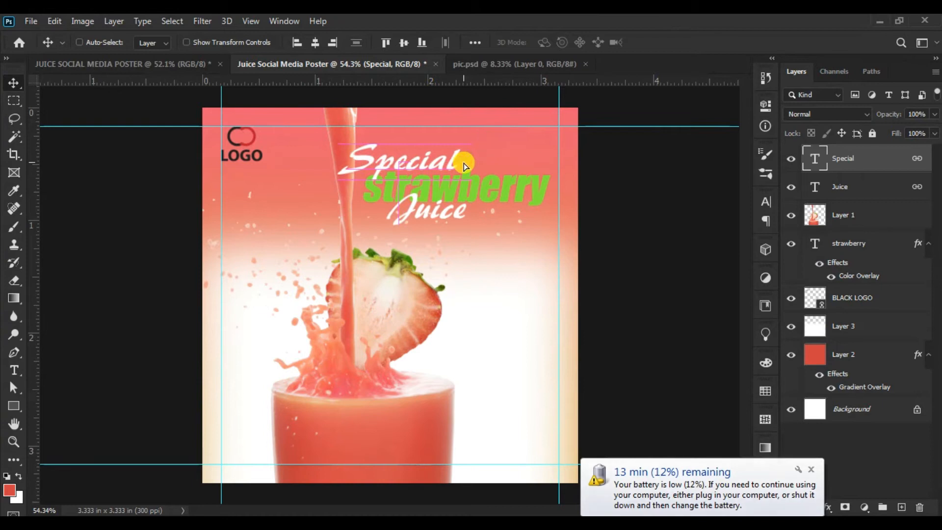
left_click(809, 472)
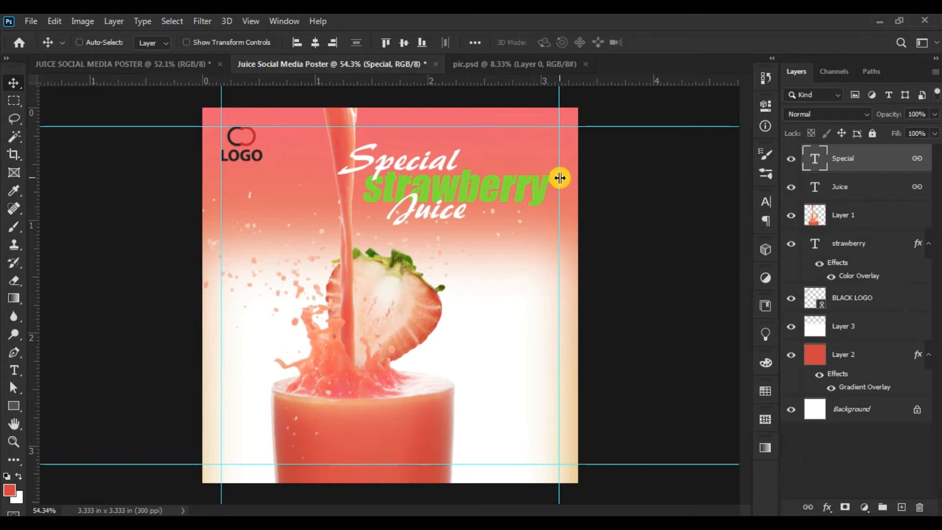
- Add the "strawberry" text layer to the selection with "Special" and link it back to the headline
right_click(538, 192)
left_click(554, 199, "shift")
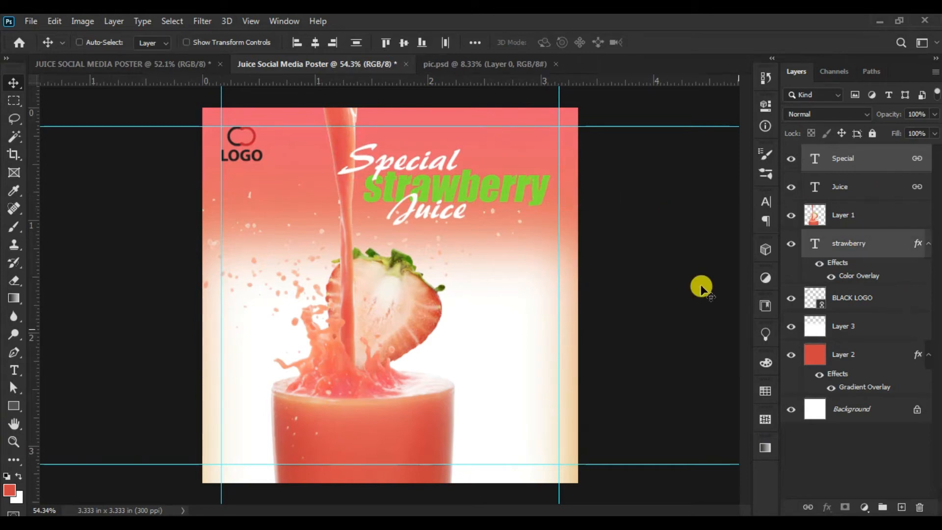
left_click(808, 507)
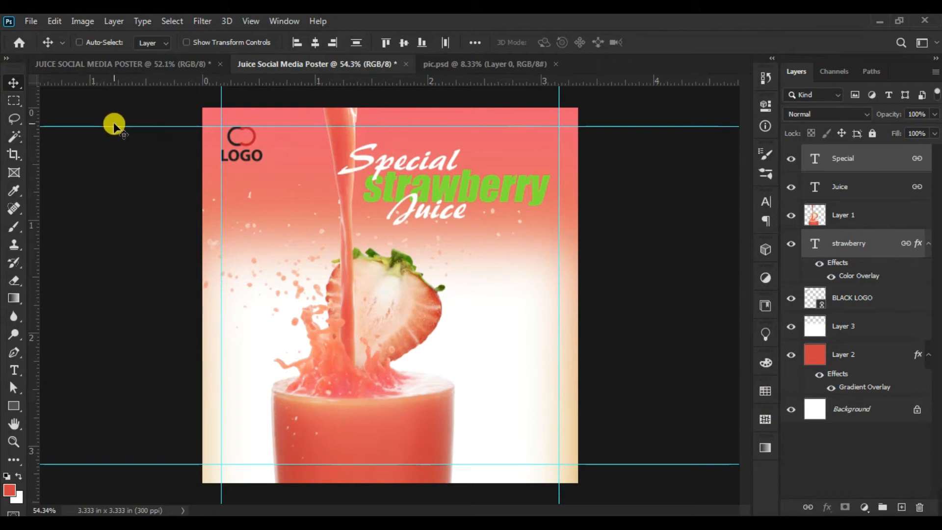
- Transform the linked headline by skewing its right side upward so all three words slant, and apply it
left_click(60, 23)
left_click(129, 320)
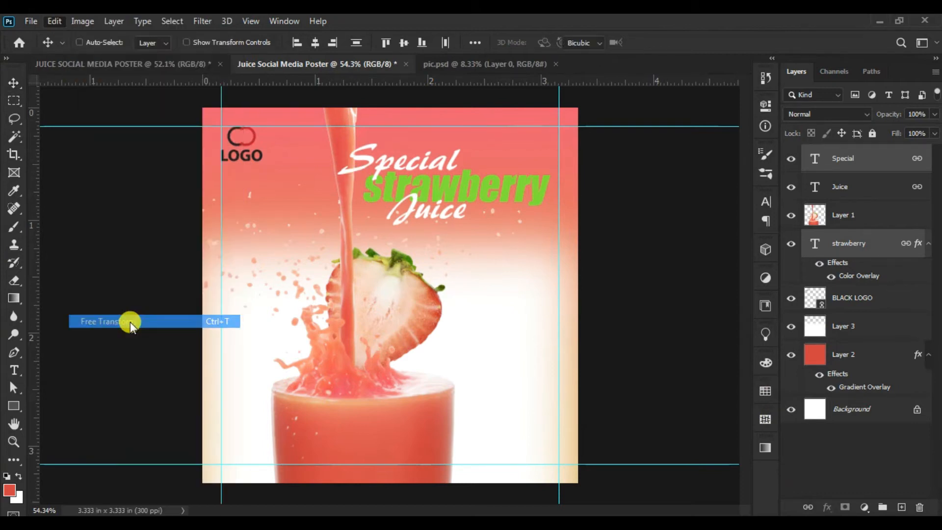
right_click(539, 189)
left_click(558, 238)
left_click_drag(550, 185, 500, 168)
left_click(679, 43)
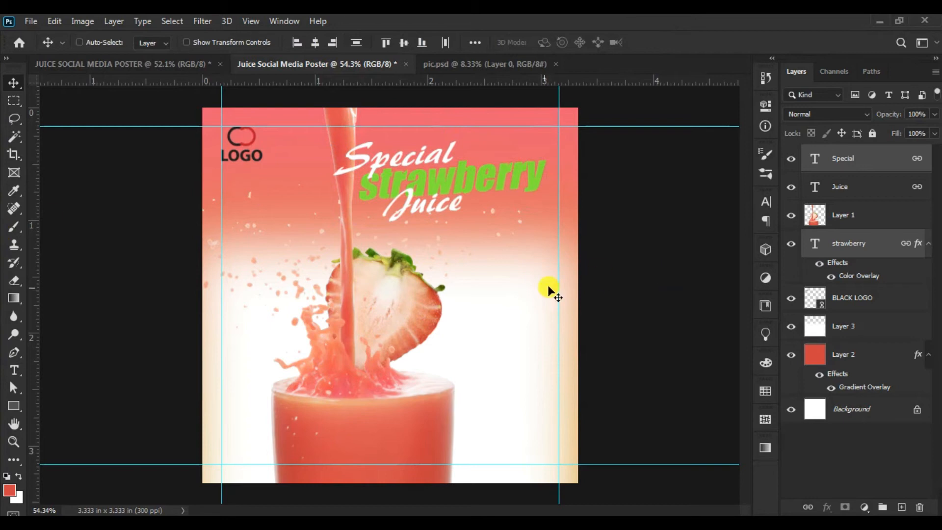
- Draw a red rounded rectangle about 745 by 233 px around the headline and place it below the strawberry text layer
left_click(866, 158)
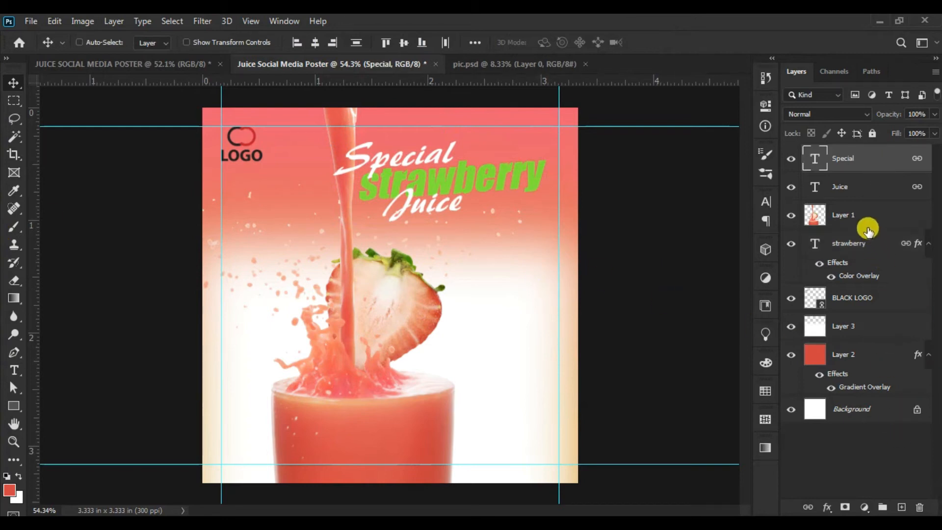
left_click(867, 200)
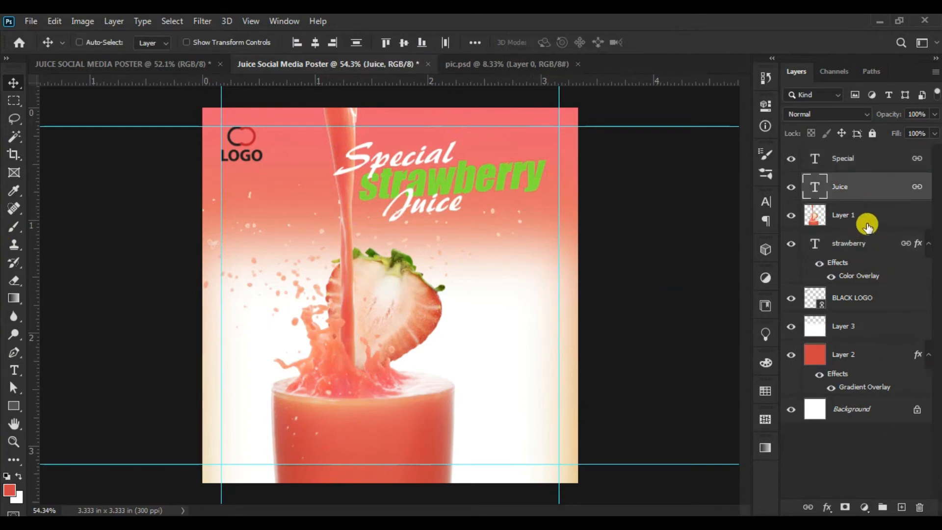
left_click(865, 225)
left_click(873, 248)
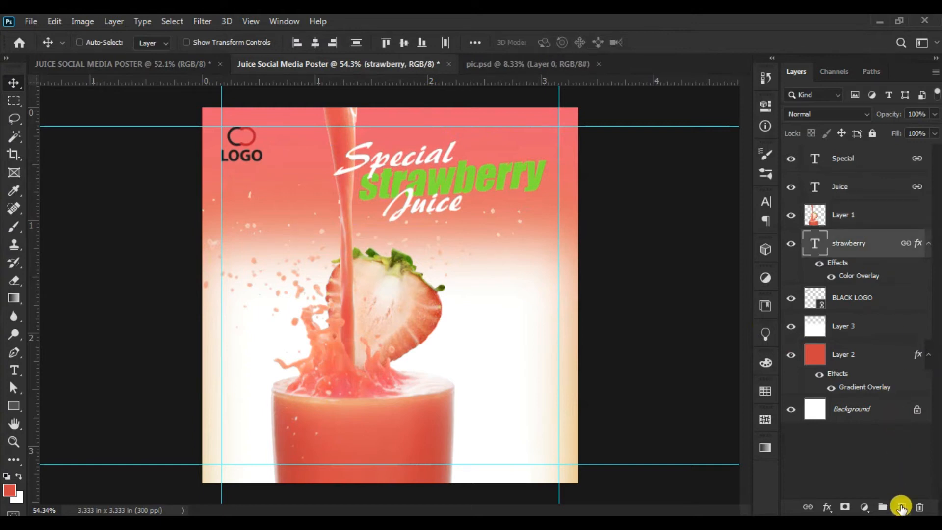
left_click(902, 507)
left_click(14, 406)
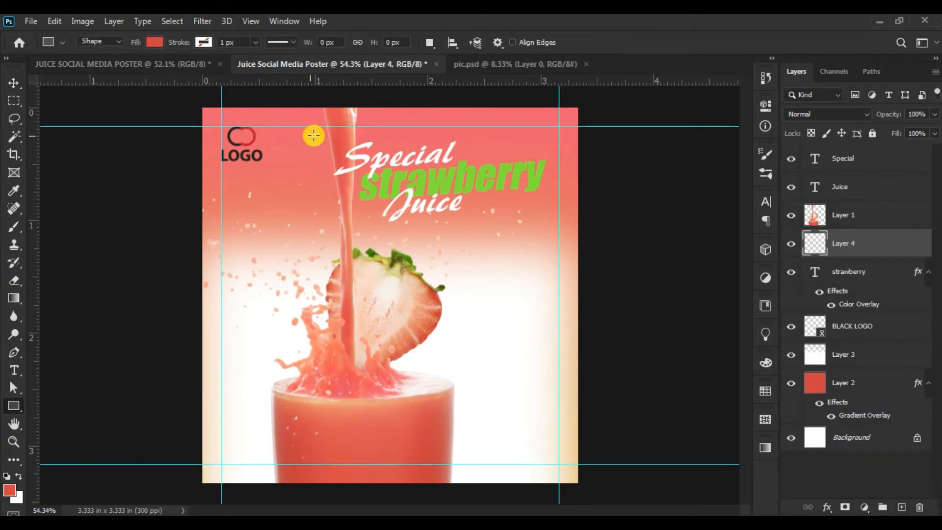
left_click_drag(308, 139, 608, 219)
left_click(728, 101)
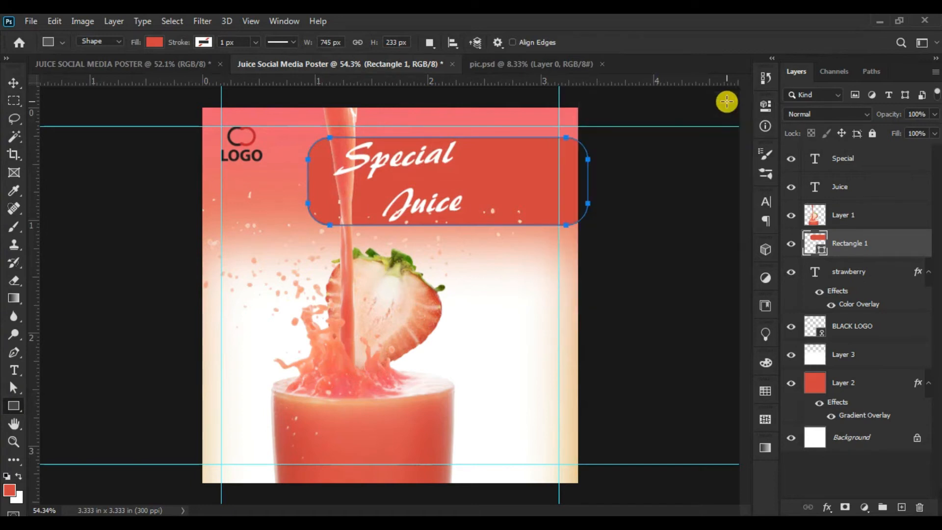
mouse_move(883, 240)
left_mouse_down()
mouse_move(884, 274)
mouse_move(871, 242)
left_mouse_up()
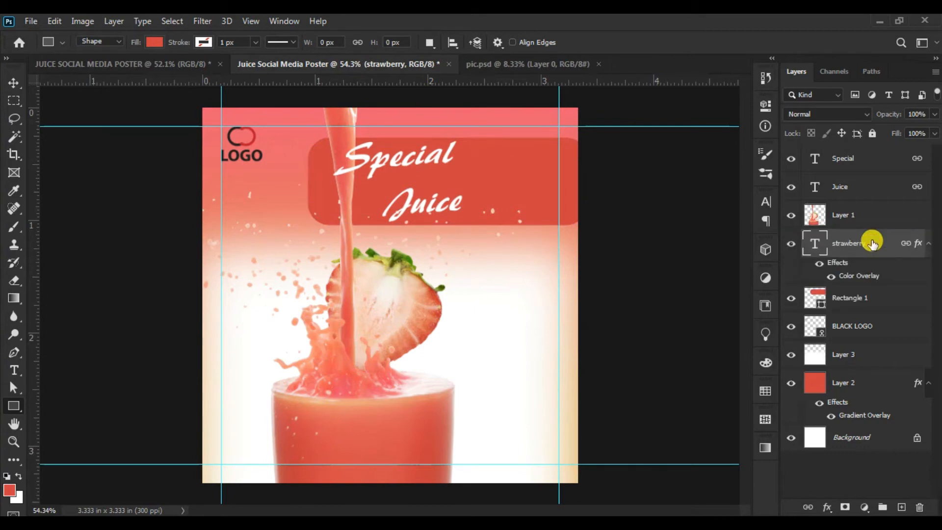
left_click(14, 83)
left_click(54, 21)
left_click(108, 322)
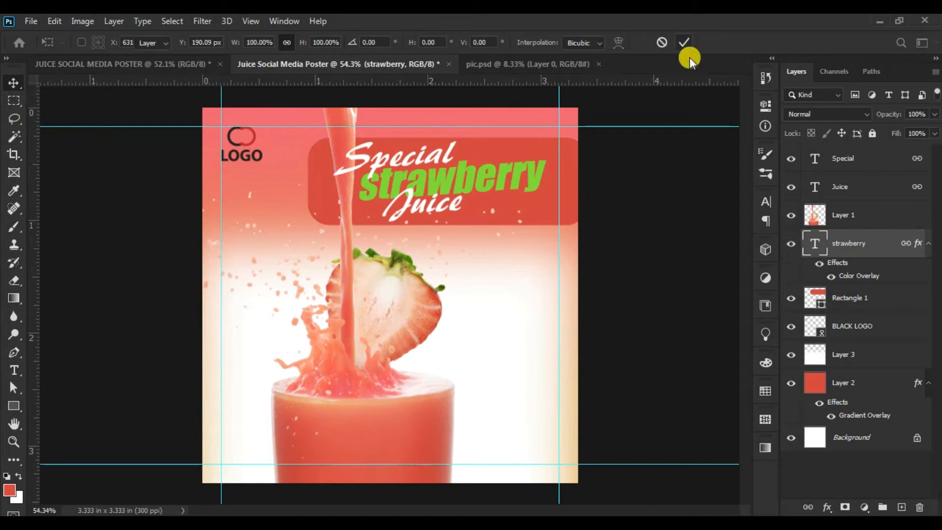
left_click(684, 42)
- Free-transform the rounded rectangle to 107.65%, extending it past the canvas's right edge, and distort it so its left edge leans outward at the top
left_click(876, 297)
left_click(53, 21)
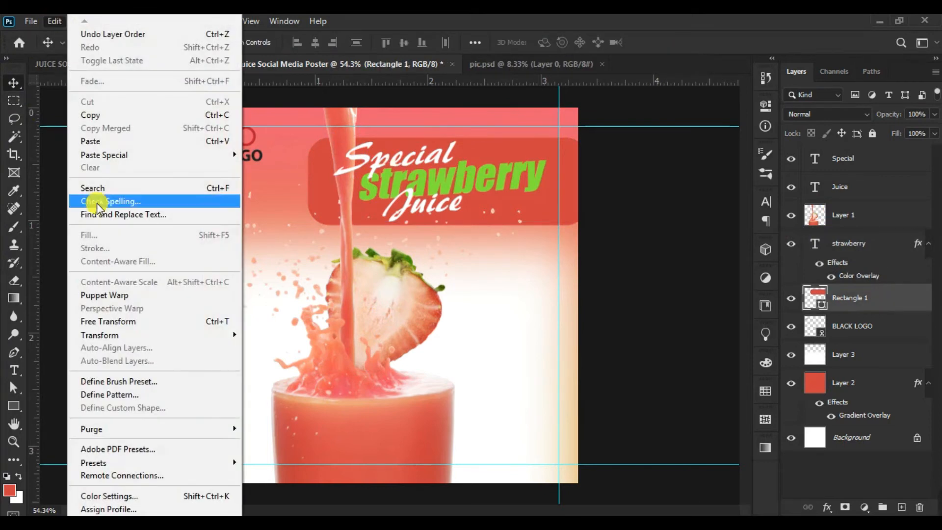
left_click(109, 320)
left_click_drag(588, 183, 609, 182)
right_click(510, 172)
left_click(548, 231)
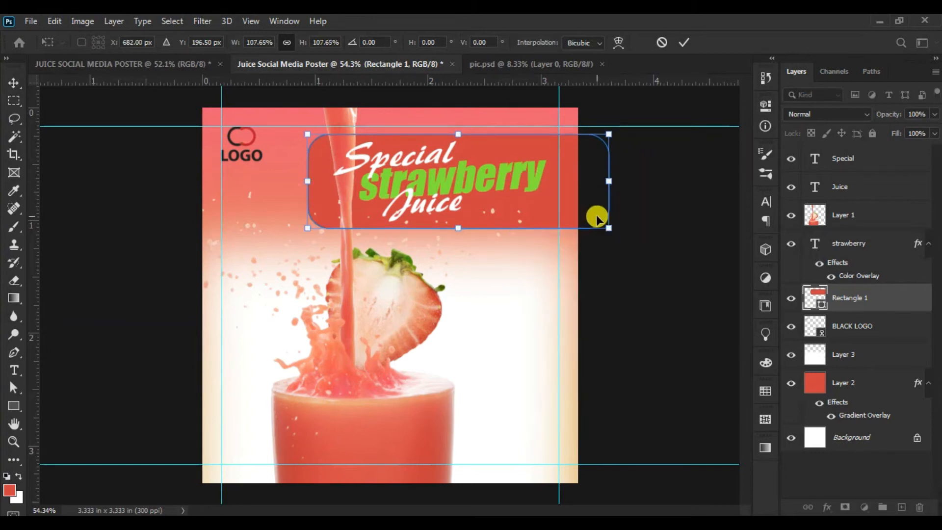
left_click_drag(303, 132, 292, 130)
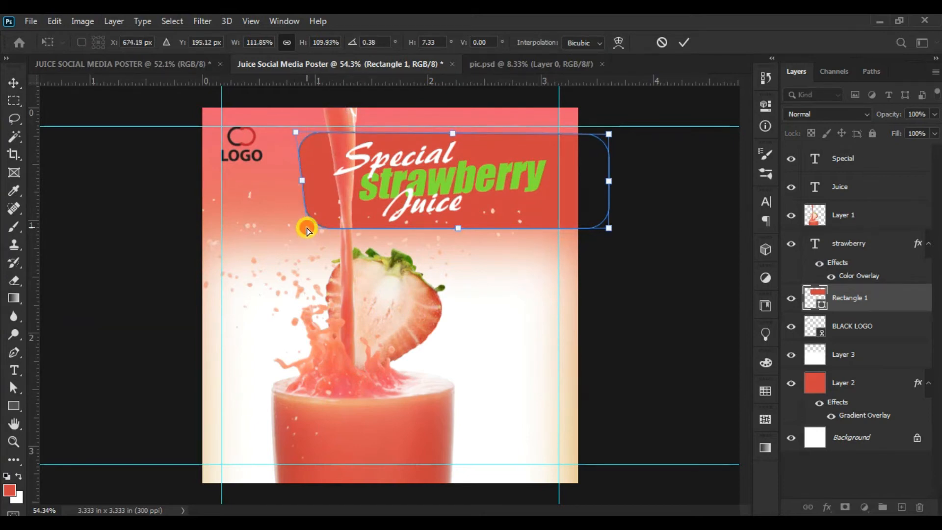
left_click(682, 42)
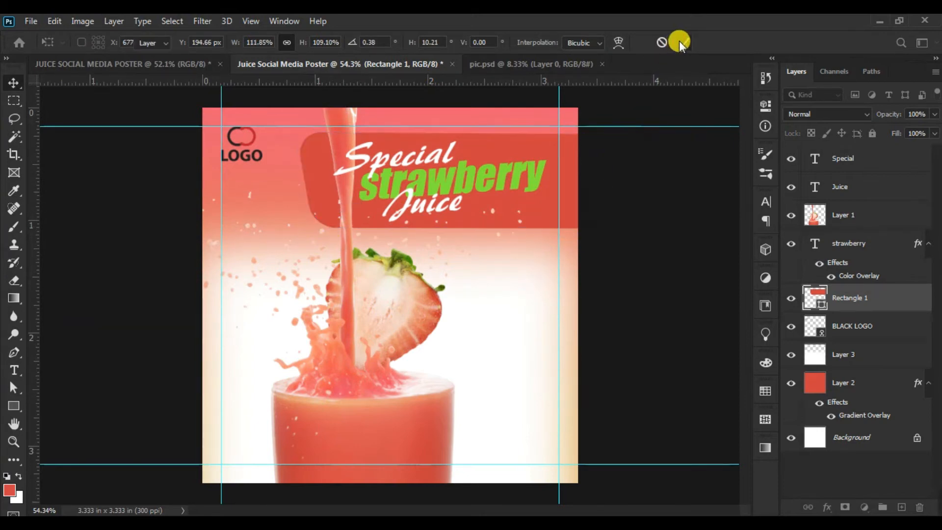
- Draw a red round speech bubble with the Talk 2 custom shape on a new layer, above the splash to the left of the strawberry
right_click(15, 406)
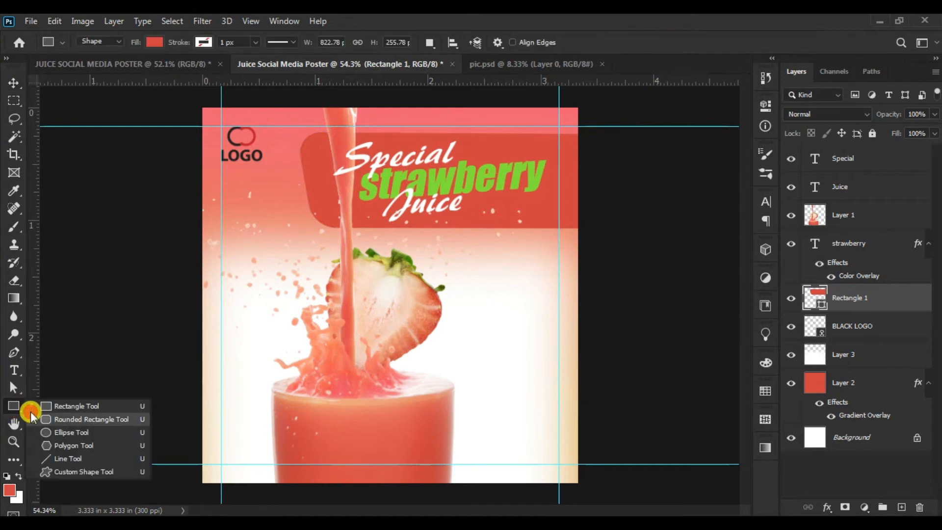
left_click(62, 470)
left_click(551, 43)
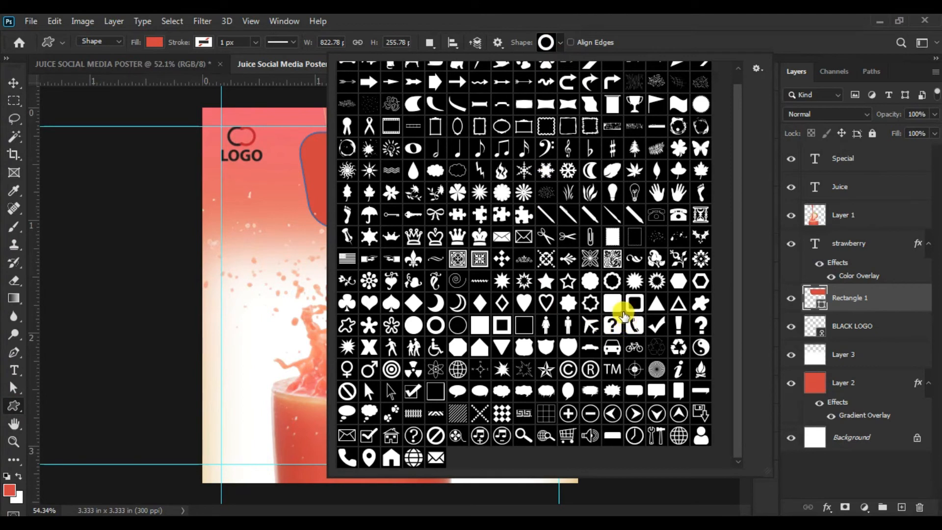
left_click(479, 390)
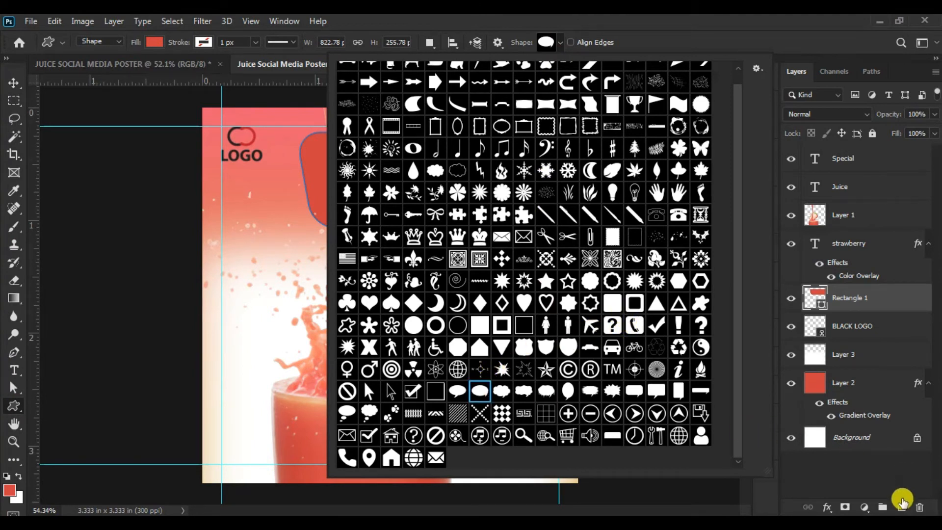
left_click(902, 503)
left_click_drag(267, 226, 327, 286)
- Move the speech bubble layer to the top of the layer stack and nudge the bubble slightly left and down
left_click(13, 82)
left_click_drag(891, 296, 881, 161)
left_click_drag(305, 251, 302, 254)
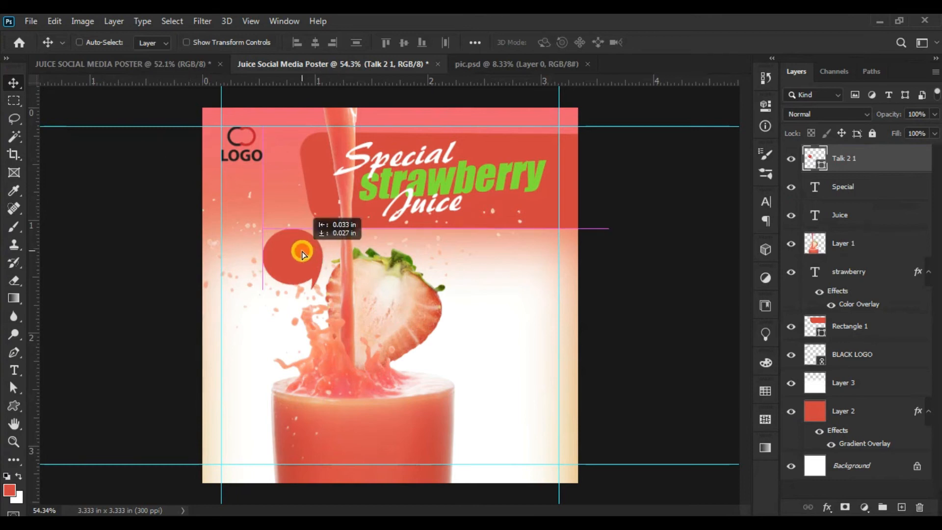
- Recolor the speech bubble with the strawberry headline's green (#82e538) and move it up and slightly right, beside the juice stream
double_click(823, 168)
left_click(519, 176)
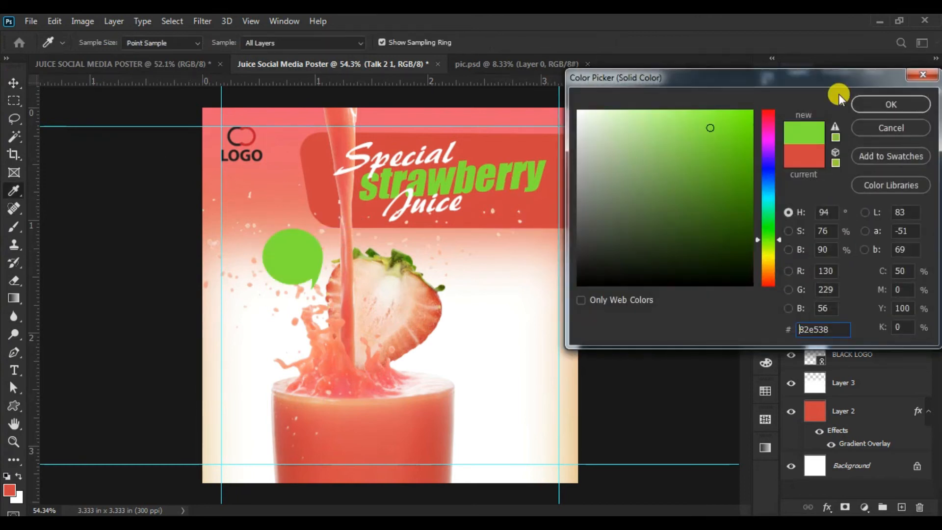
left_click(887, 103)
left_click_drag(289, 262, 300, 239)
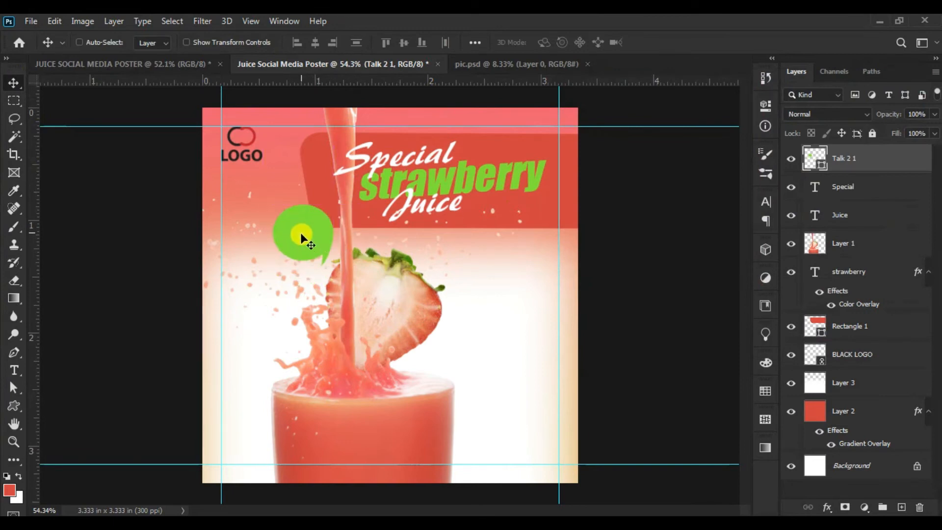
- Add the white text "70%" in 20 pt Impact and place it on the green speech bubble
left_click(14, 370)
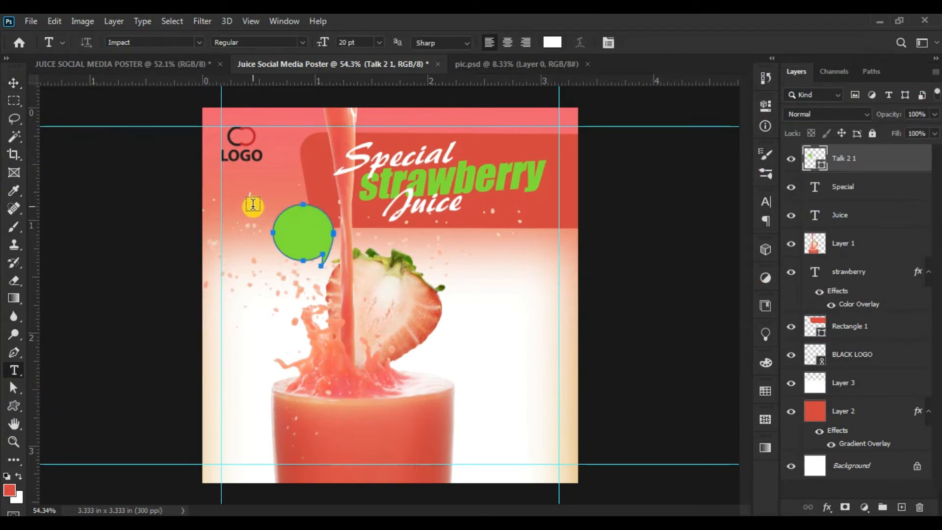
left_click(252, 204)
type("70")
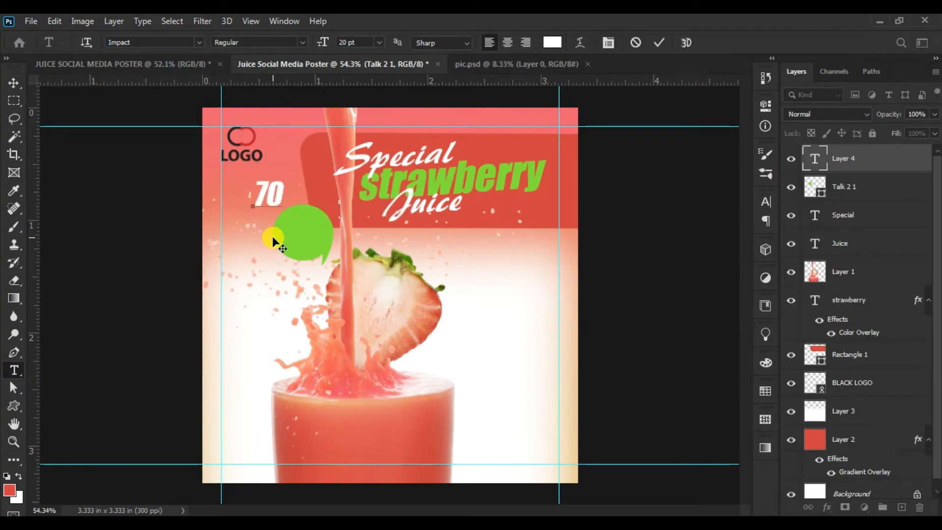
type("%")
left_click(16, 82)
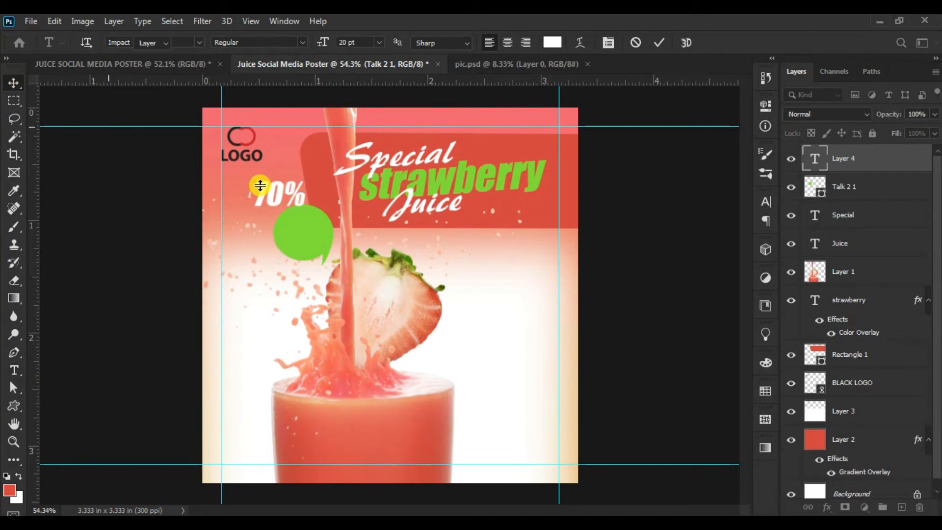
left_click_drag(281, 195, 375, 227)
left_click(14, 441)
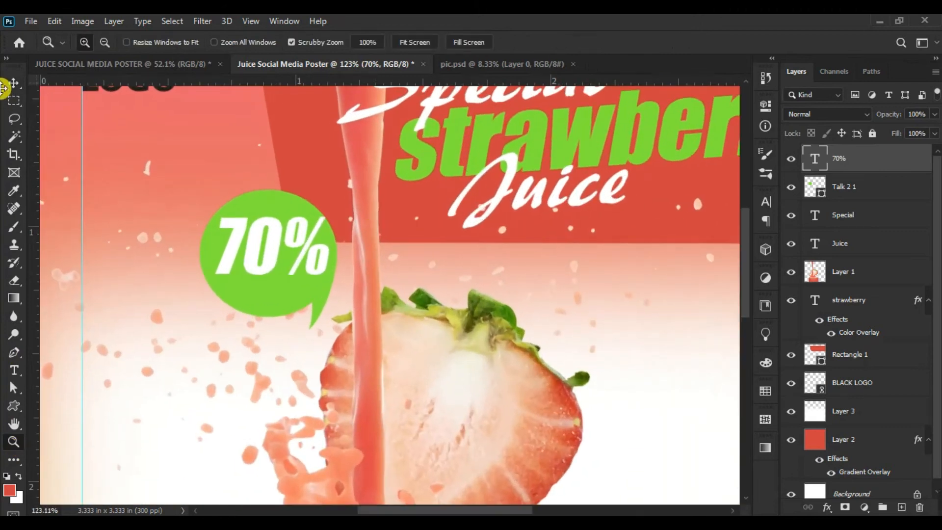
left_click(6, 86)
- Reduce the "70%" text to 18 pt and further to 15 pt, repositioning it in the upper middle of the bubble
left_click(14, 370)
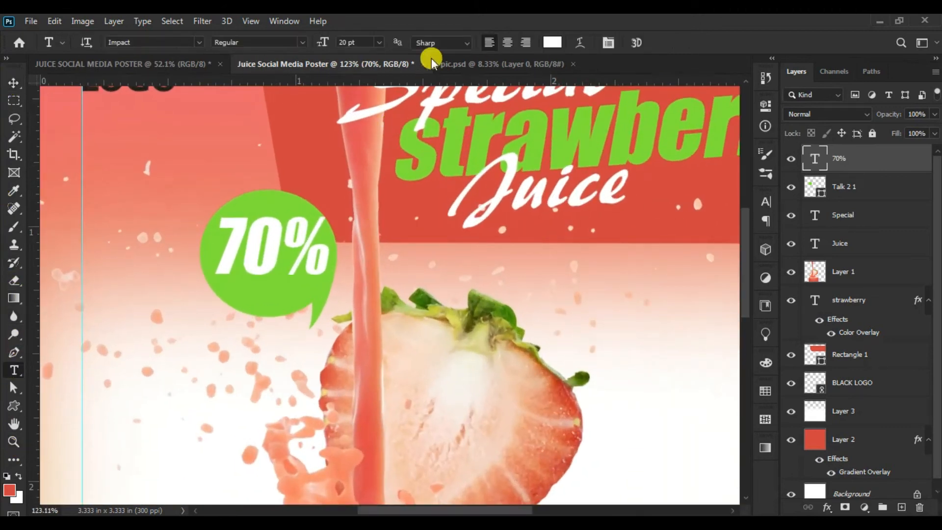
mouse_move(321, 62)
left_mouse_down()
mouse_move(311, 46)
mouse_move(347, 39)
mouse_move(322, 44)
left_mouse_up()
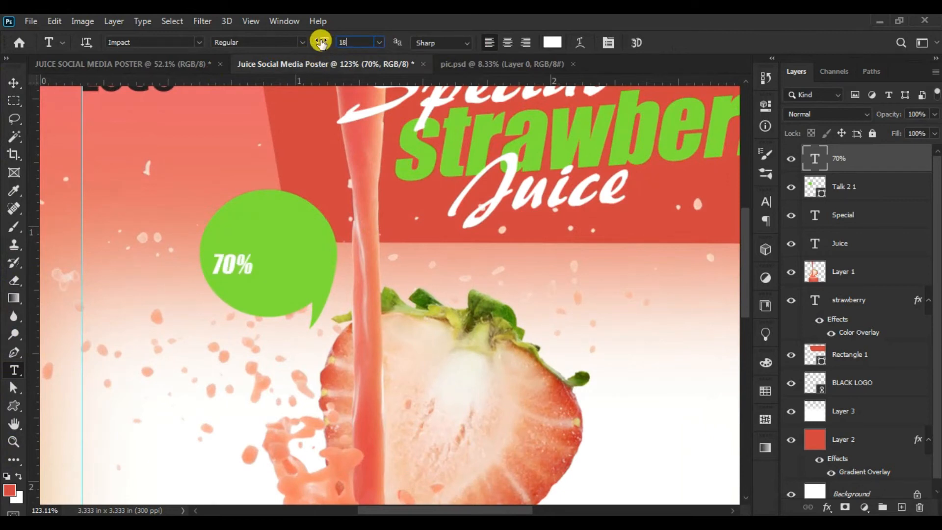
key("Return")
left_click(14, 83)
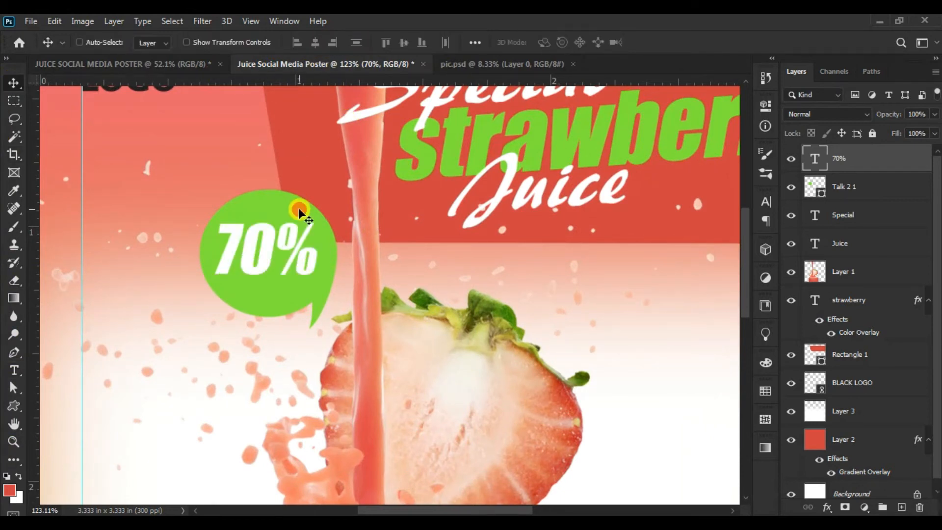
left_click_drag(299, 211, 303, 205)
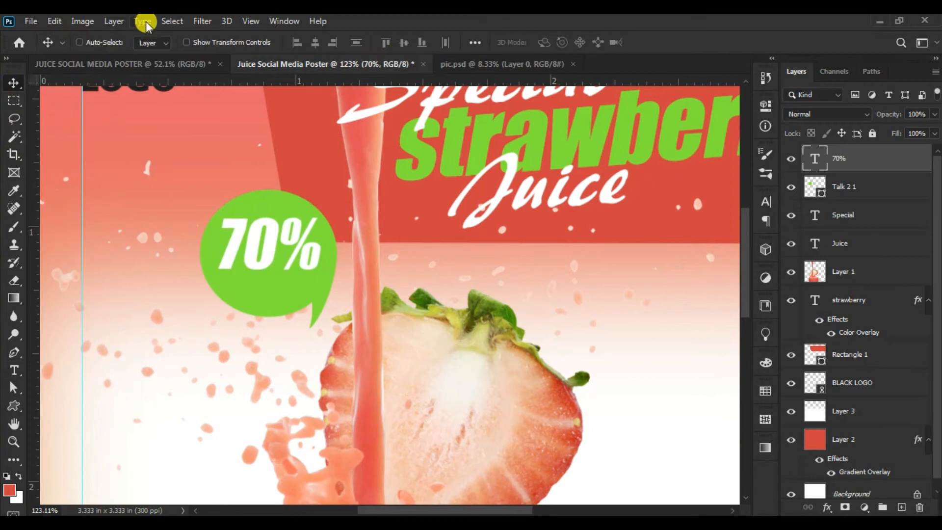
left_click(12, 370)
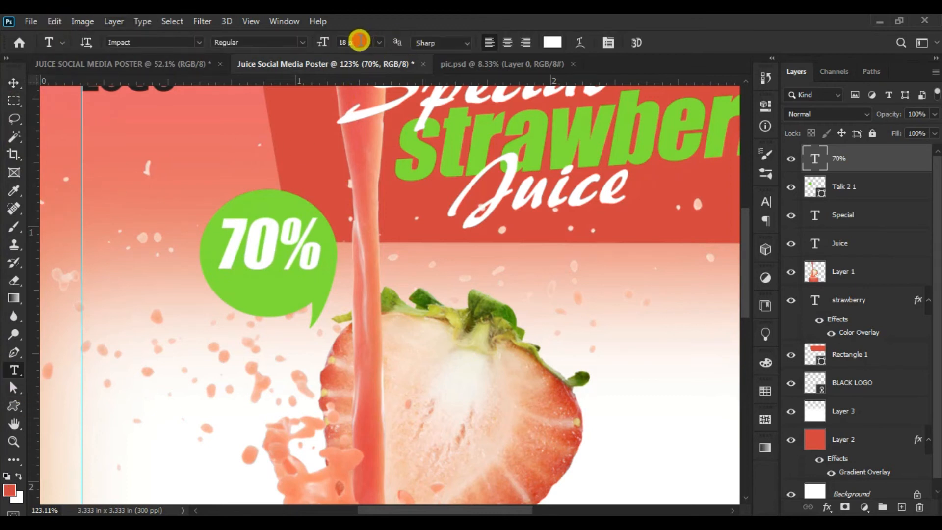
left_click(360, 41)
key("Return")
left_click(14, 83)
left_click_drag(281, 198, 290, 196)
- Add the white text "off" in 15 pt Impact on its own layer below "70%" in the bubble
left_click(14, 370)
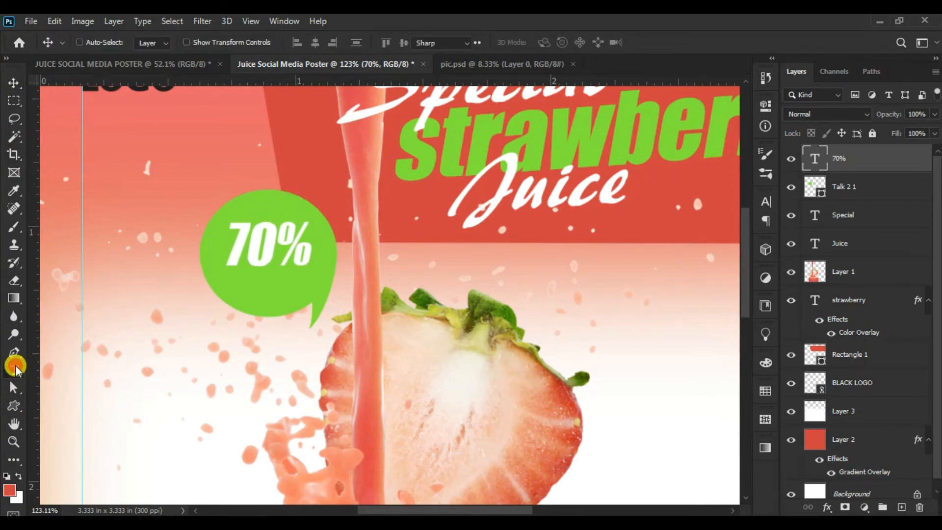
left_click(260, 317)
type("off")
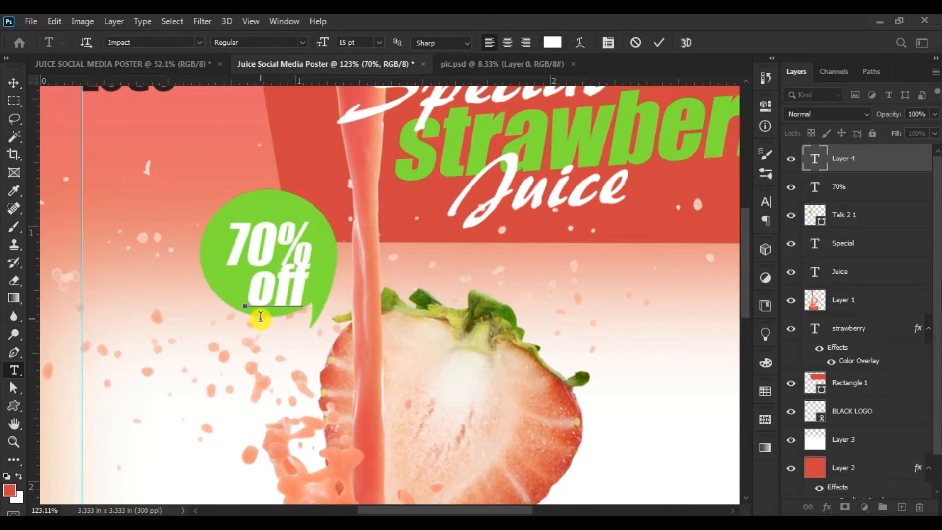
left_click(12, 83)
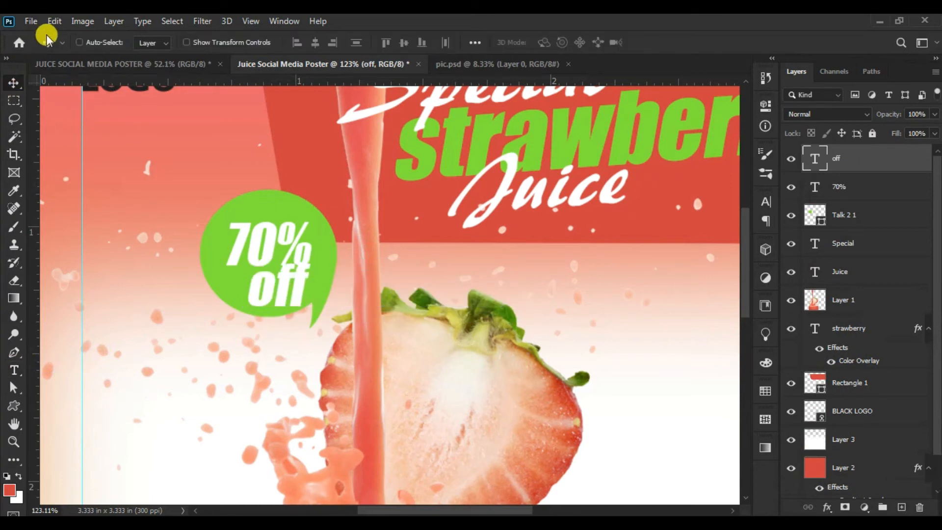
- Scale the "off" text down with Free Transform so it fits under "70%" inside the bubble
left_click(54, 21)
left_click(132, 320)
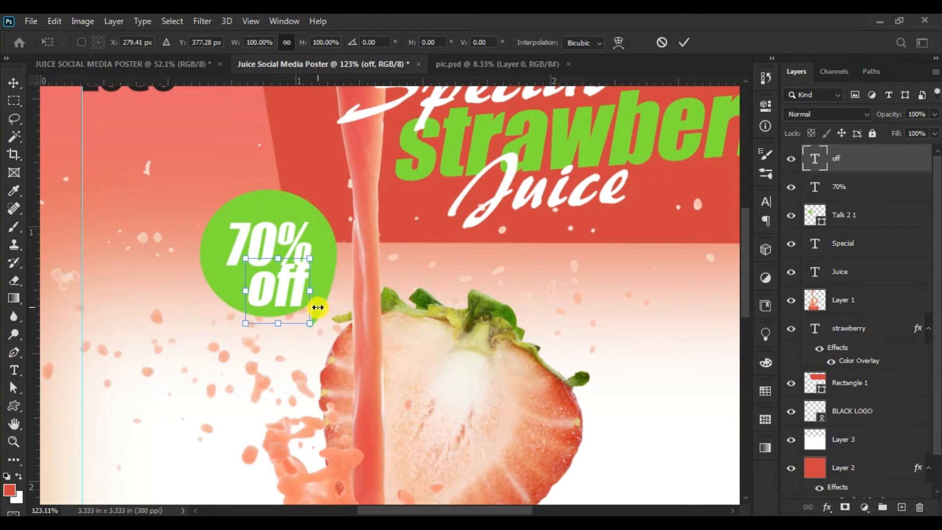
left_click_drag(309, 323, 270, 289)
left_click(14, 82)
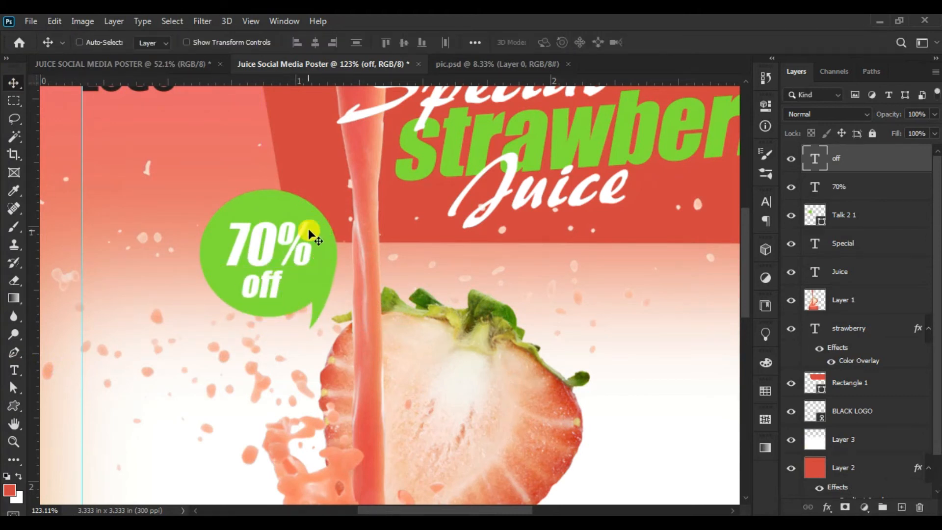
- Select the "70%" text layer and nudge it slightly upward within the speech bubble
left_click(22, 444)
left_click_drag(223, 347, 181, 299)
left_click_drag(365, 259, 381, 261)
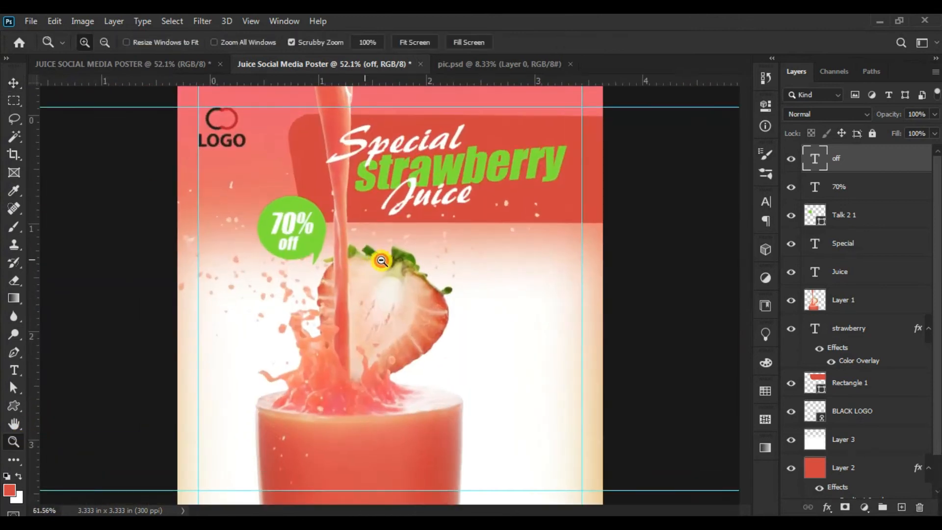
left_click(14, 82)
right_click(298, 226)
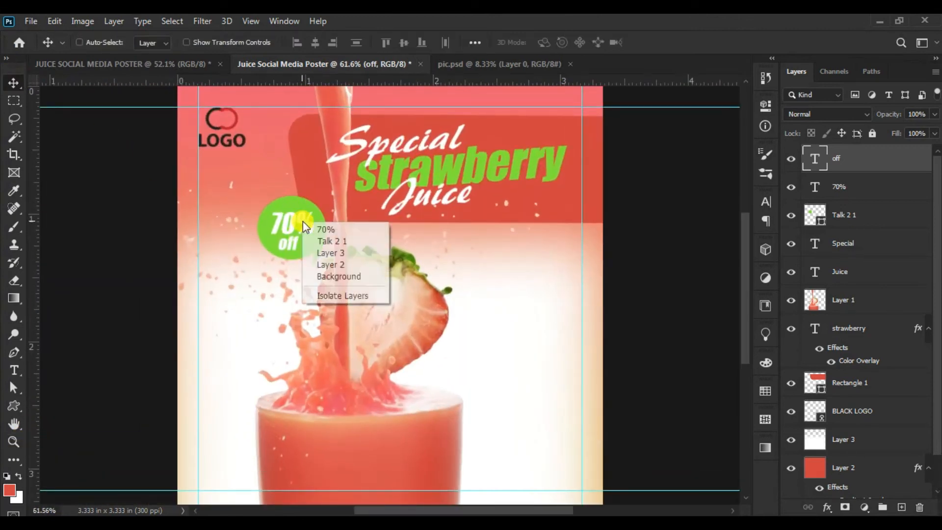
left_click(324, 232)
left_click_drag(290, 175, 292, 172)
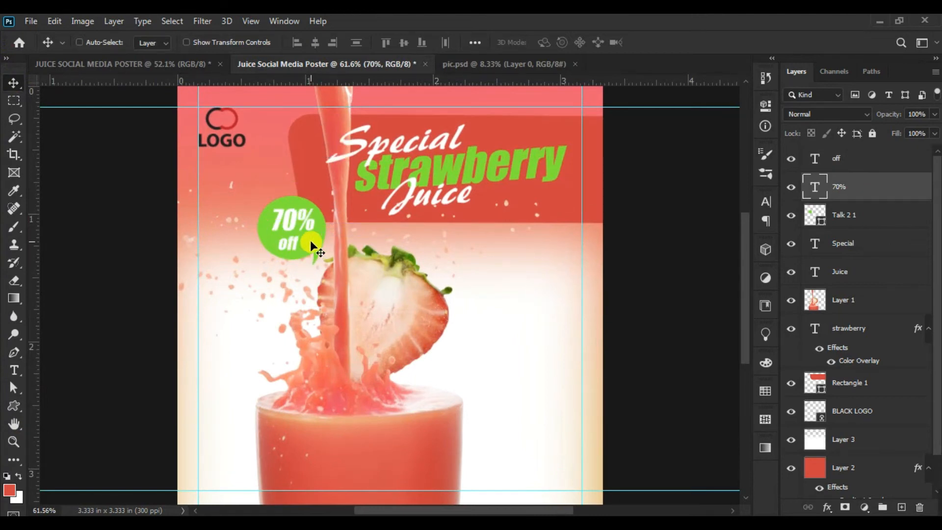
- Select the "off" text layer and nudge it a few steps right and up beneath "70%"
right_click(293, 242)
left_click(331, 252)
key("Right")
key("Right")
key("Right")
key("Right")
key("Right")
key("Right")
key("Right")
key("Right")
key("Right")
key("Right")
key("Right")
key("Right")
key("Right")
key("Right")
key("Up")
key("Up")
key("Up")
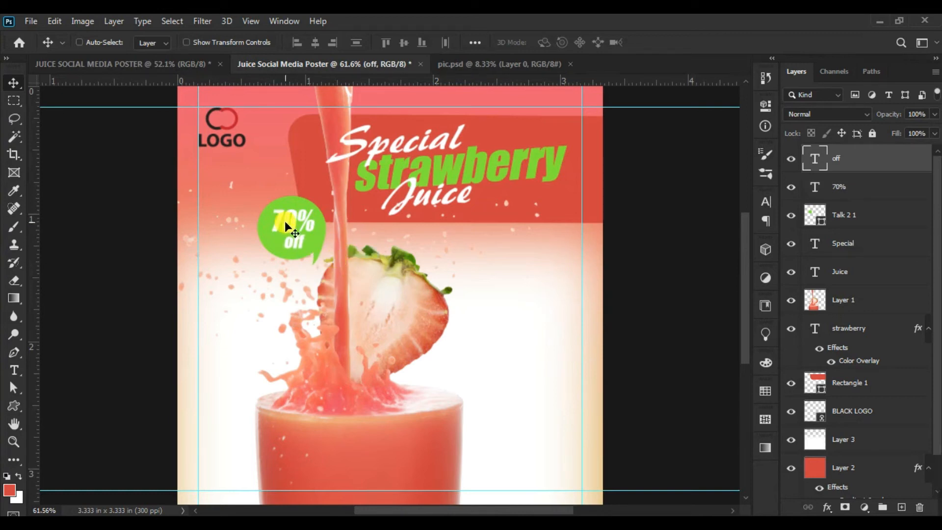
- Draw a rounded rectangle about 207 by 43 px against the right guide beside the strawberry, with fully rounded ends
key("u")
left_click_drag(491, 311, 582, 329)
left_click_drag(569, 240, 597, 221)
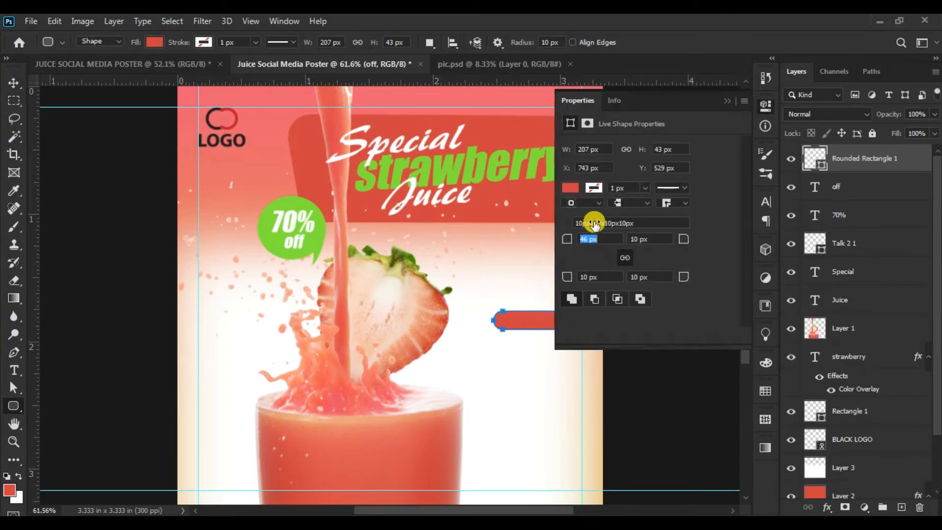
- Fill the small rounded rectangle with the recently used green of the speech bubble
left_click(570, 187)
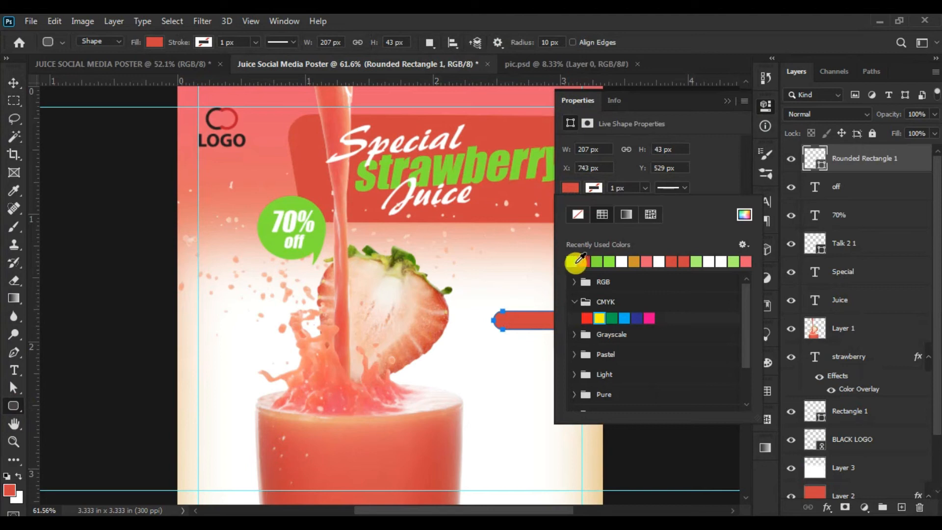
left_click(571, 261)
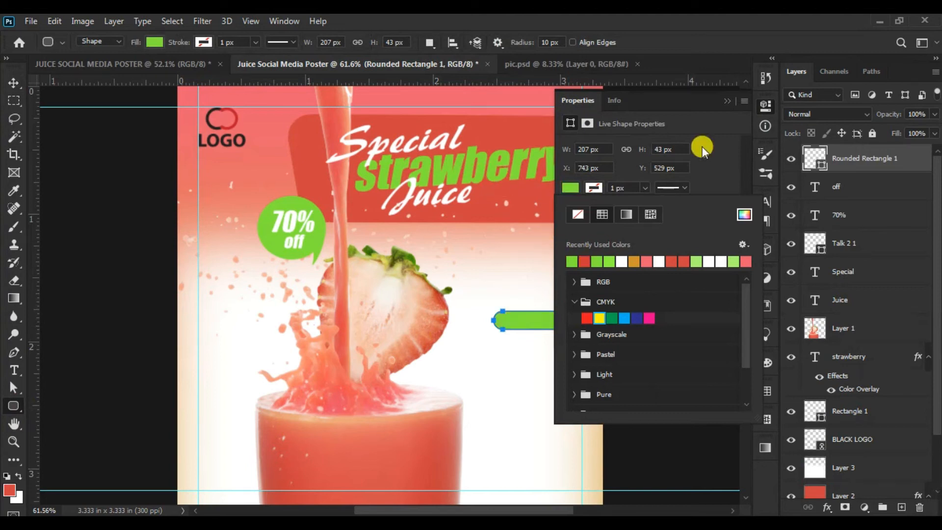
left_click(712, 101)
left_click(725, 101)
left_click(13, 82)
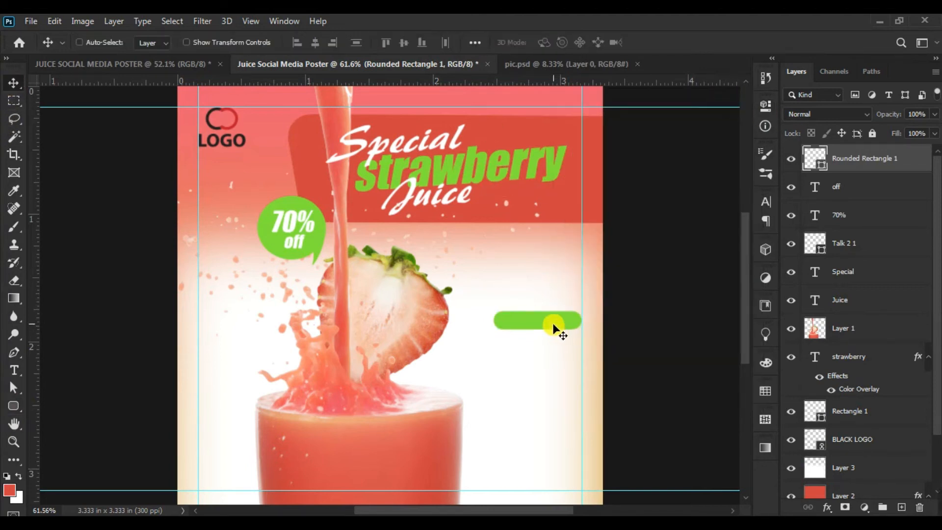
- Enter the white text "ORDER NOW" in 15 pt Impact above the green rounded rectangle
left_click_drag(551, 324, 616, 353)
left_click(14, 440)
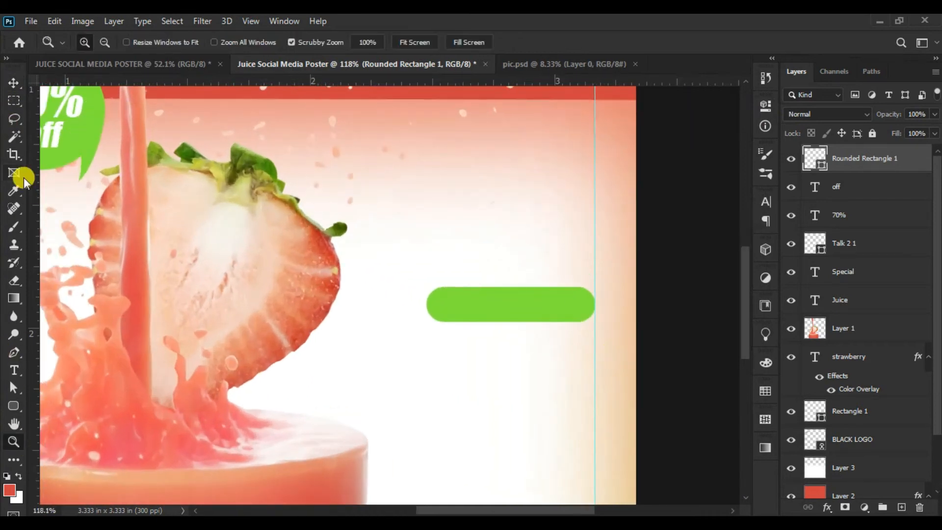
left_click(14, 372)
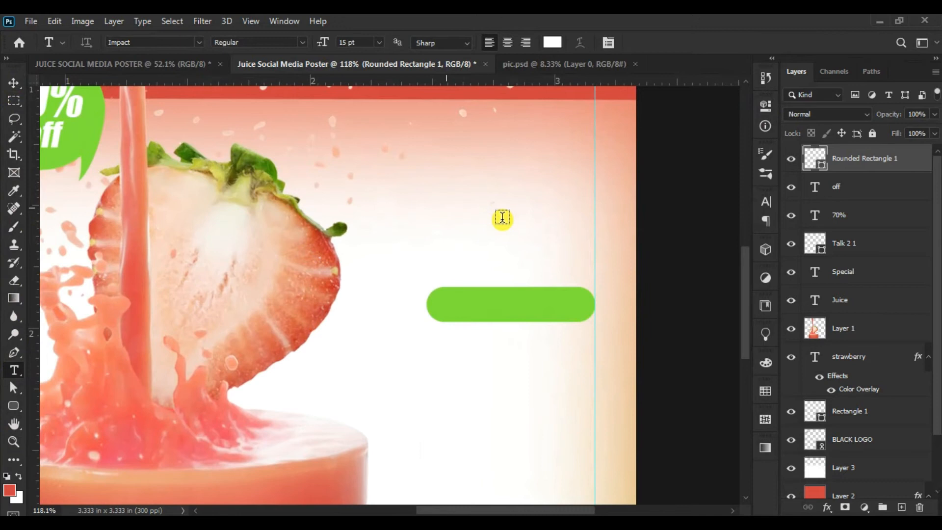
left_click(446, 207)
type("ORDER")
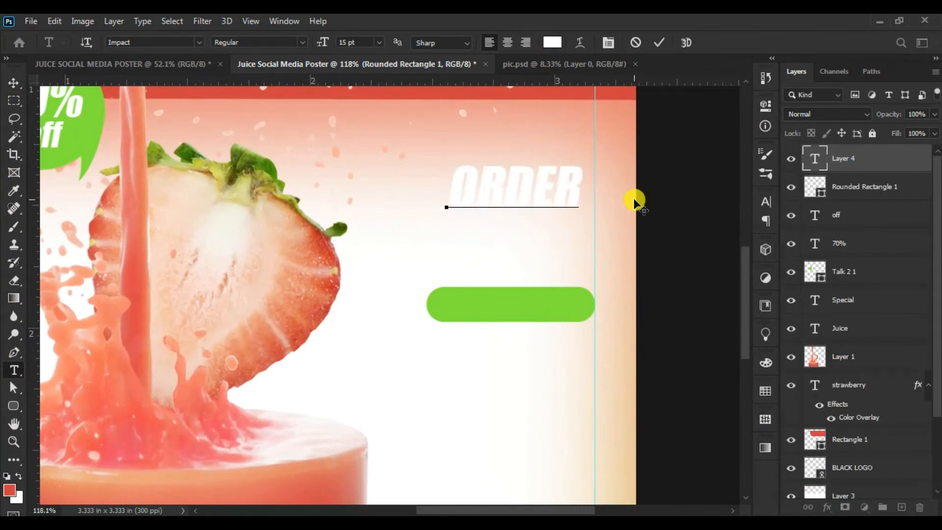
type(" NOW")
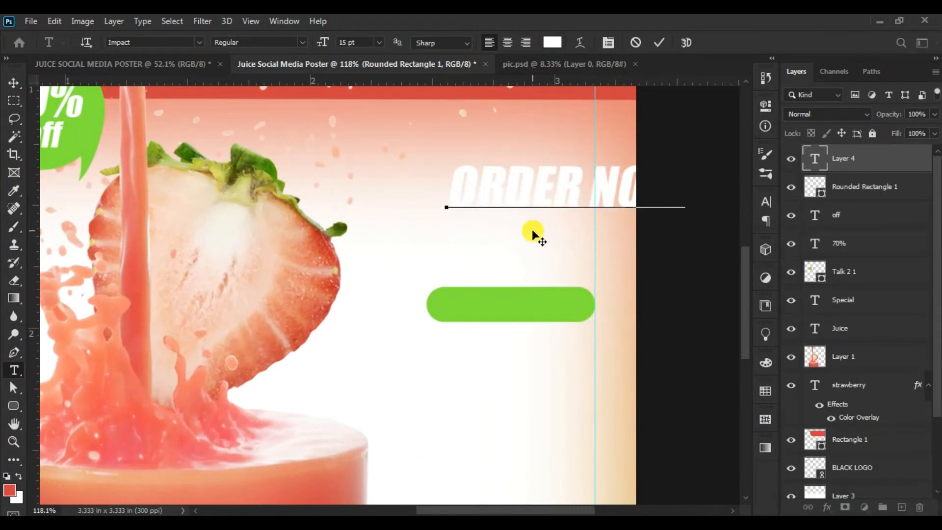
- Change the whole "ORDER NOW" text to the AvantGarde Bk BT Demi font and commit it
key("ctrl+a")
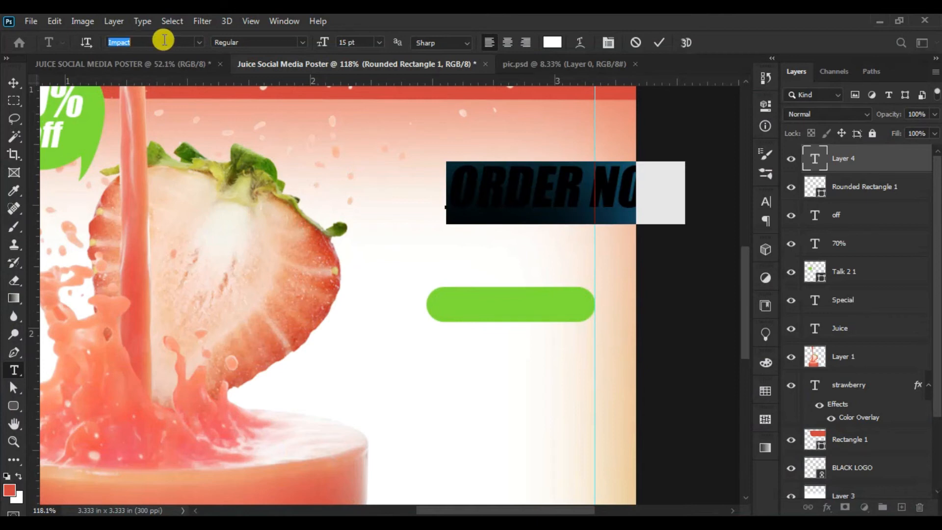
type("AVA")
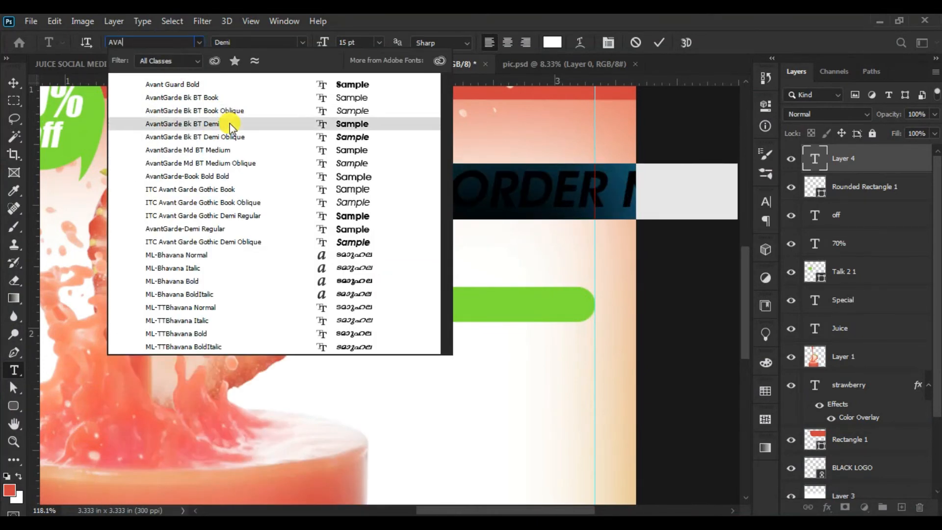
left_click(230, 123)
left_click(653, 41)
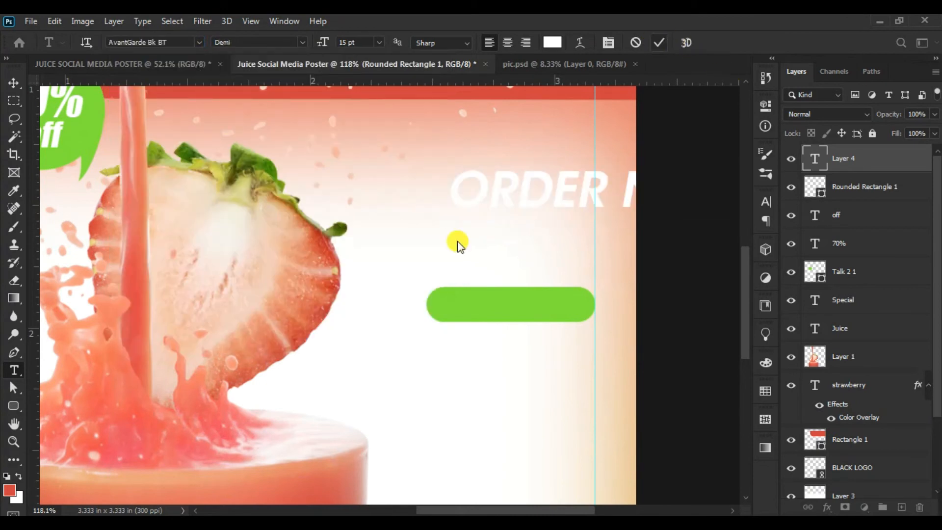
- Select the "ORDER NOW" text layer and move it down over the green rounded rectangle
left_click(13, 441)
left_click_drag(466, 356, 386, 350)
left_click(14, 82)
right_click(544, 263)
left_click(554, 271)
left_click_drag(552, 275, 474, 328)
- Scale the "ORDER NOW" text to 46.97% and center it inside the green rounded rectangle
left_click(56, 21)
left_click(106, 317)
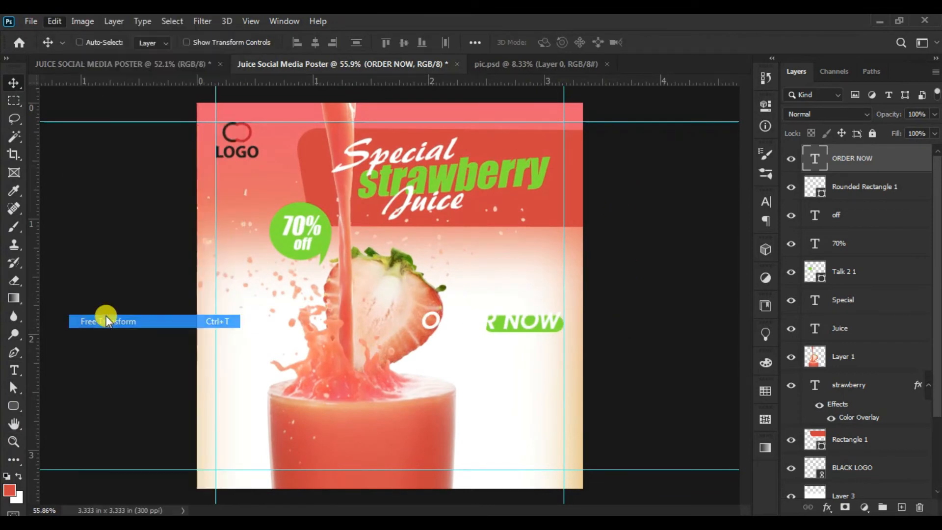
left_click_drag(421, 334, 499, 334)
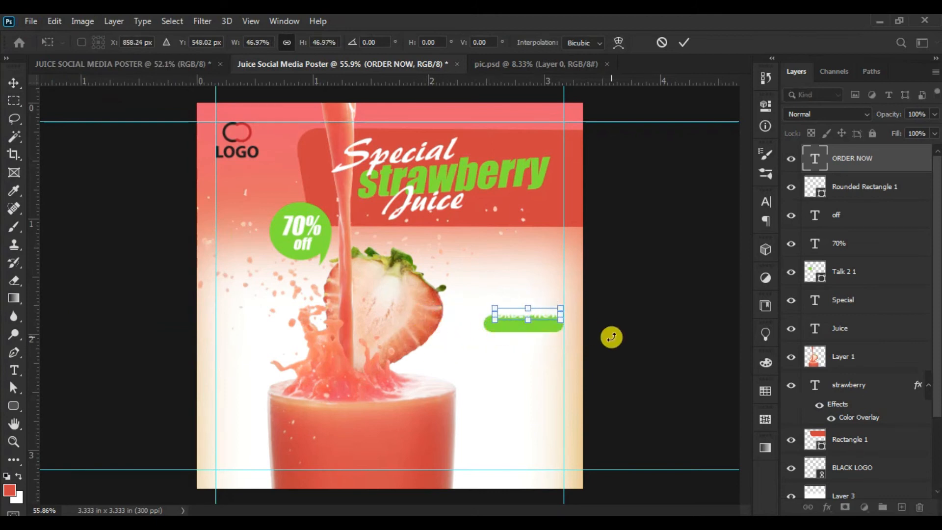
left_click(682, 43)
left_click_drag(550, 349, 570, 354)
key("z")
left_click(11, 84)
left_click_drag(643, 300, 640, 303)
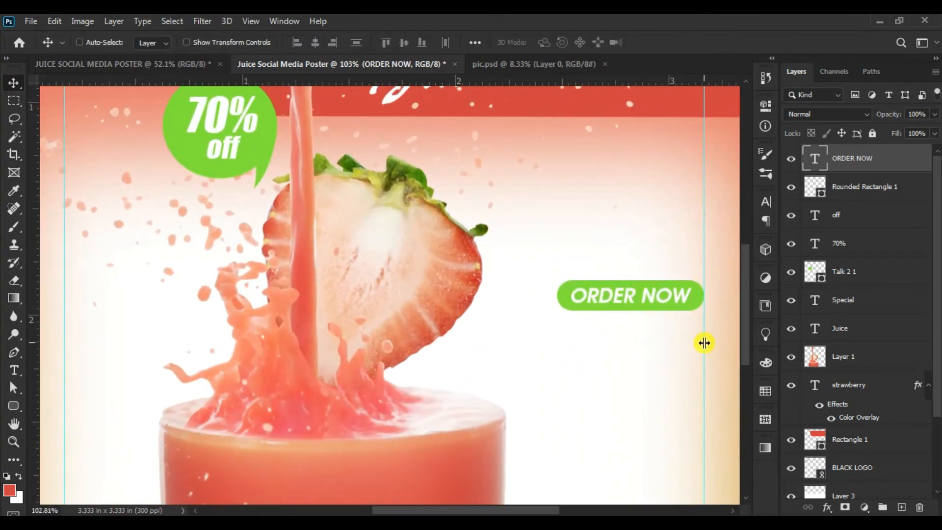
key("z")
left_click_drag(438, 253, 437, 253)
left_click_drag(543, 355, 558, 355)
left_click_drag(511, 254, 498, 253)
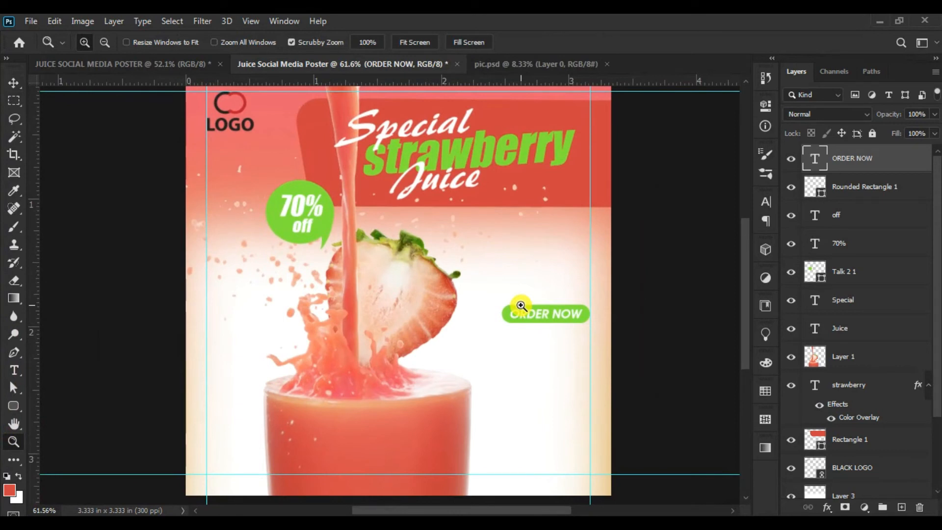
- Start a new text line below the ORDER NOW button and color it with the headline banner's red (#d04242)
left_click(14, 370)
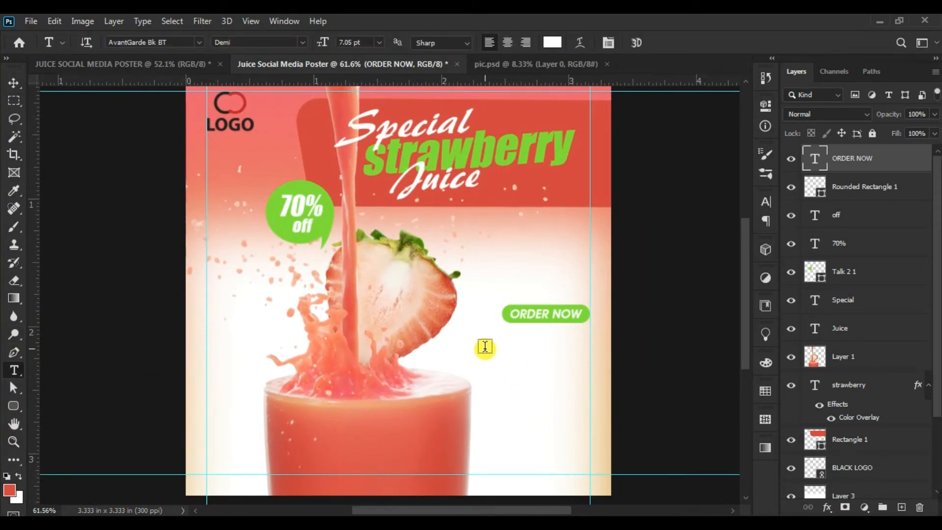
left_click(519, 368)
left_click(551, 42)
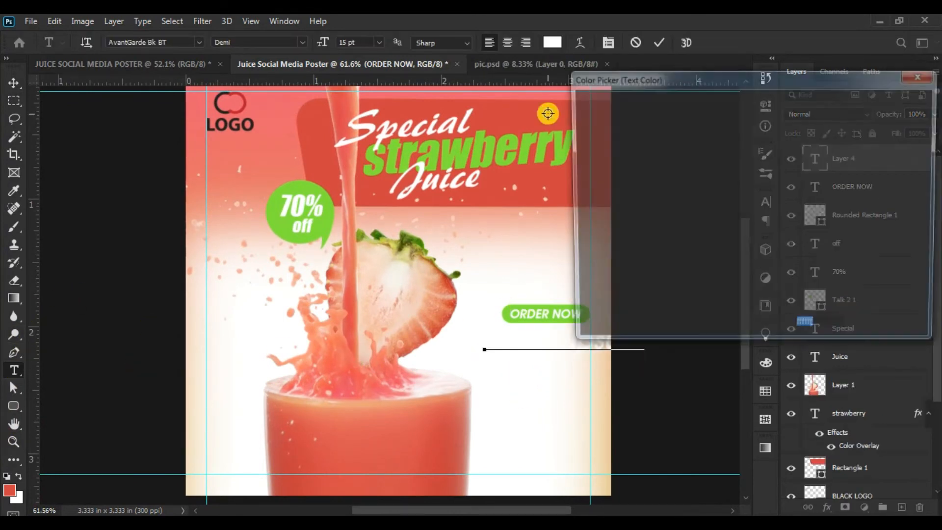
left_click(517, 114)
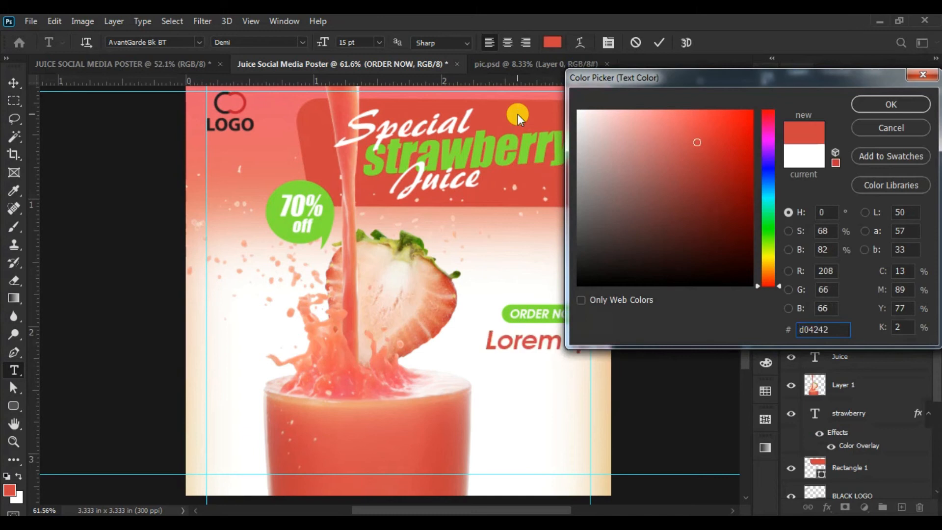
left_click(886, 105)
left_click(378, 42)
left_click(372, 93)
left_click(301, 41)
left_click(294, 57)
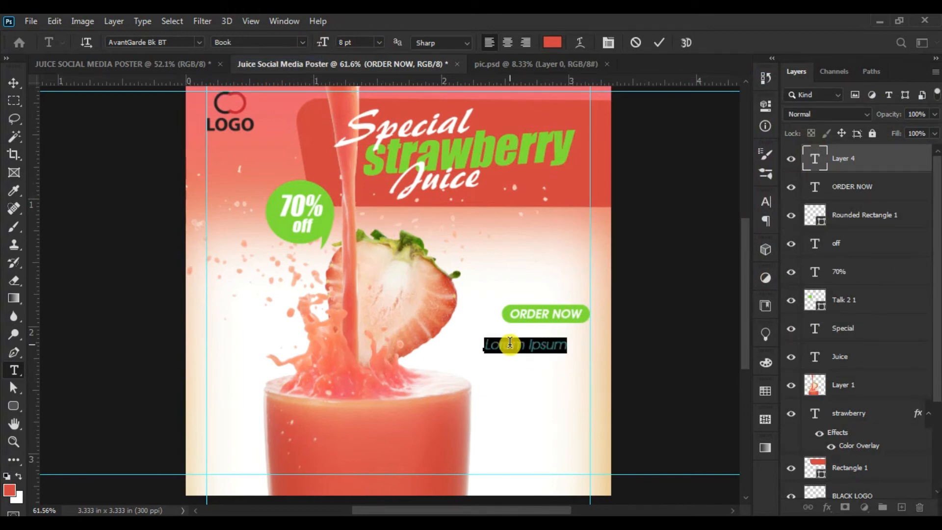
type("www.websitehere")
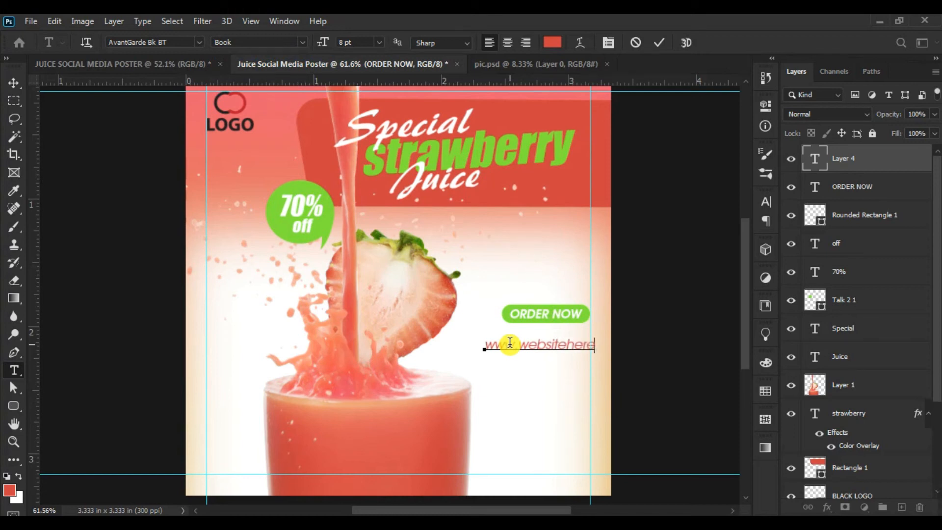
- Set the website text to 7 pt, commit it, and move it up and left toward the ORDER NOW button
left_click_drag(472, 357, 708, 343)
left_click(352, 43)
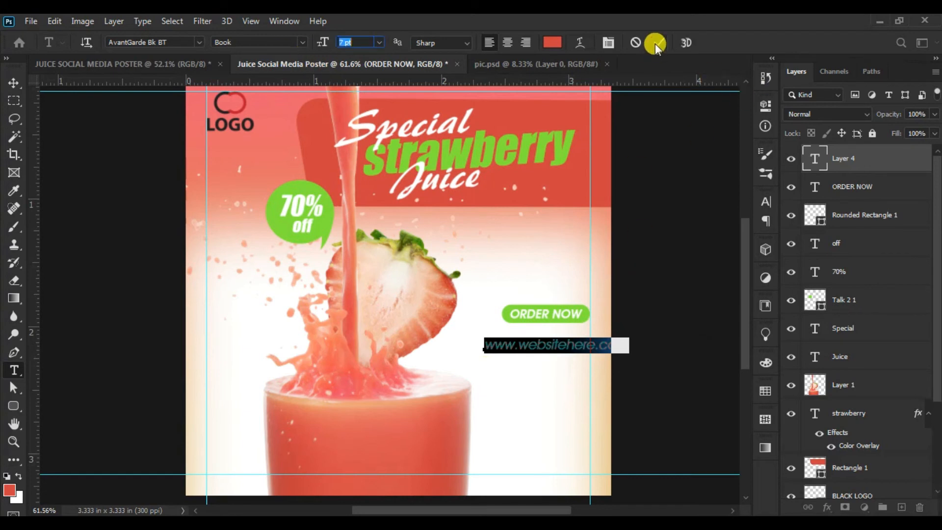
left_click(656, 44)
left_click(12, 84)
left_click_drag(561, 358, 541, 343)
- Reduce the website text to 6 pt and position it directly beneath the ORDER NOW button against the right guide
left_click(11, 371)
left_click(354, 42)
type("6")
key("Return")
left_click(12, 84)
left_click_drag(546, 368, 563, 364)
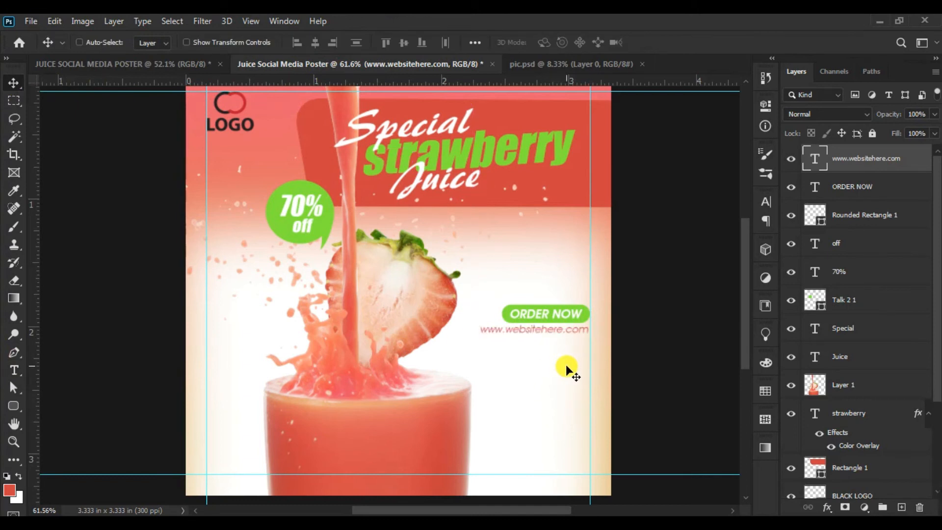
- Select the "ORDER NOW" text and its green rounded rectangle together and move them straight up about 0.143 in
right_click(581, 319)
left_click(580, 319)
right_click(586, 314)
left_click(616, 317, "shift")
left_click_drag(626, 320, 632, 303)
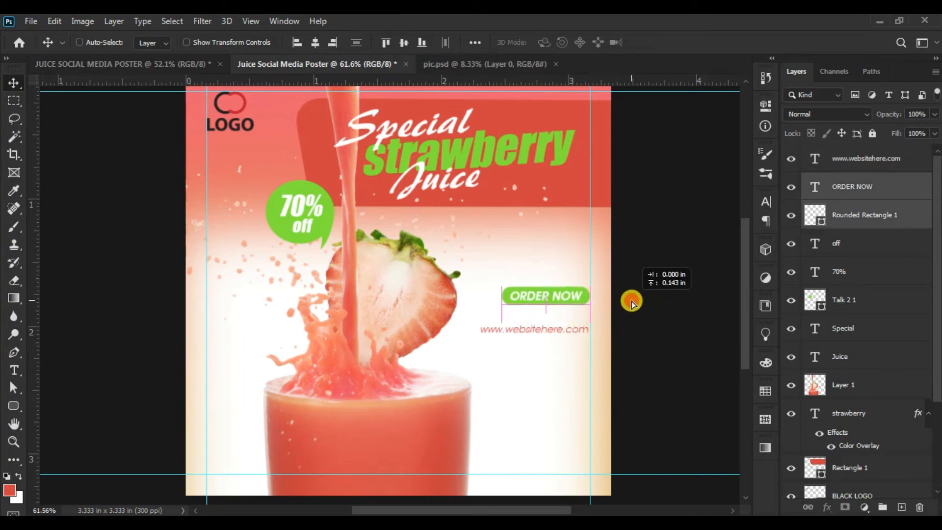
- Select the website text and move it up to sit just below the ORDER NOW button
right_click(570, 334)
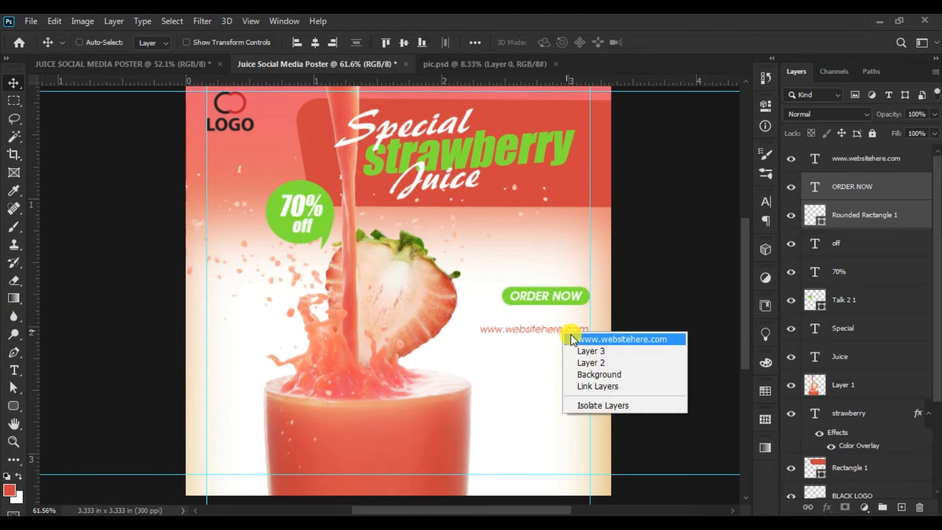
left_click(576, 337)
left_click_drag(531, 360, 533, 347)
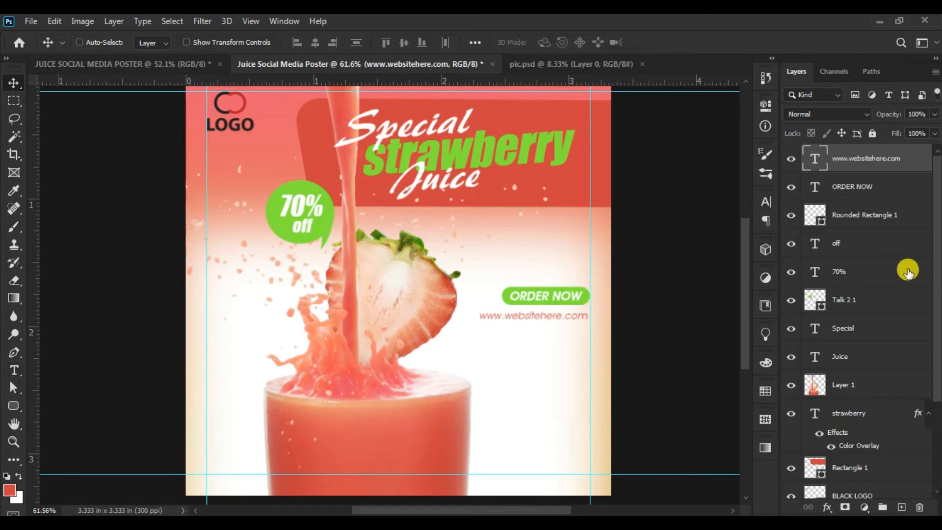
- Add the text line "Free Home Delivery" in red 6 pt below the website address and commit it
left_click(14, 370)
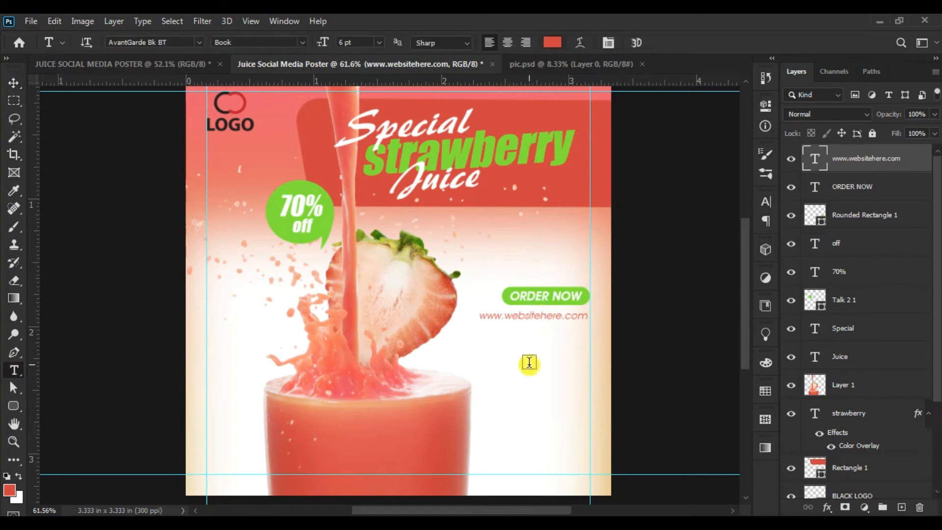
left_click(586, 367)
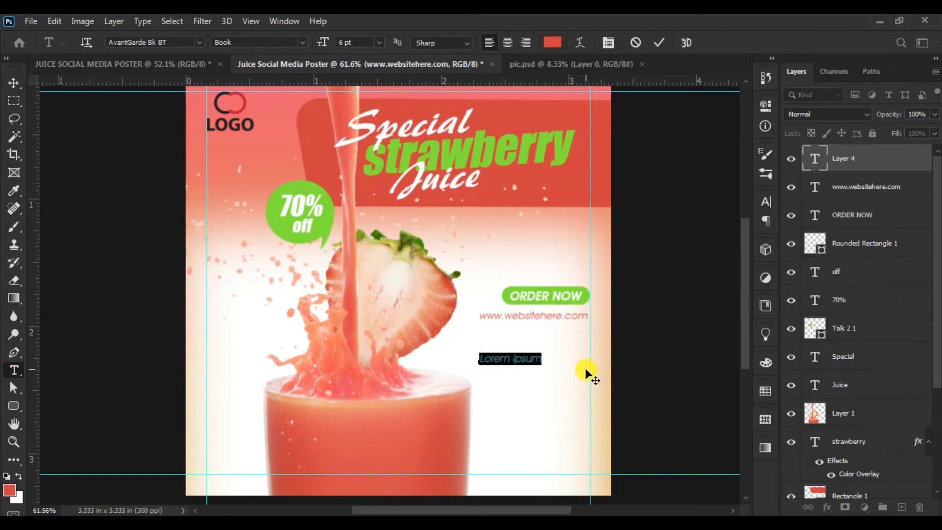
type("Free")
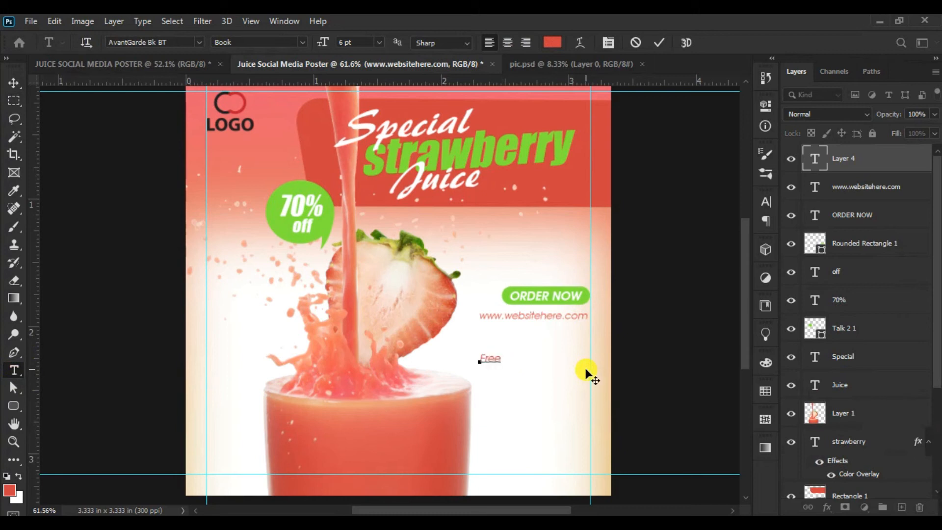
type(" Del")
left_click(17, 82)
- Move the "Free Home Delivery" text about 0.131 in right and 0.119 in up so it meets the right guide
left_click(54, 22)
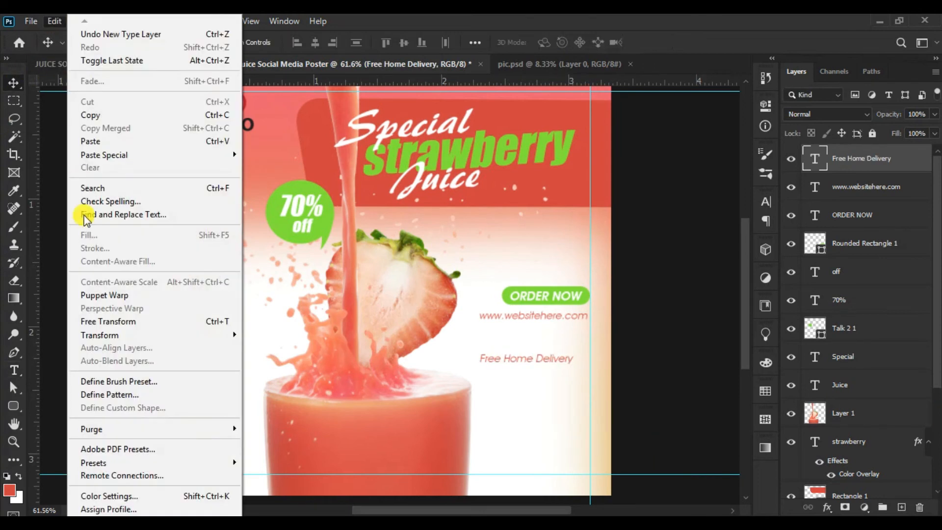
left_click(97, 317)
left_click_drag(545, 361, 563, 345)
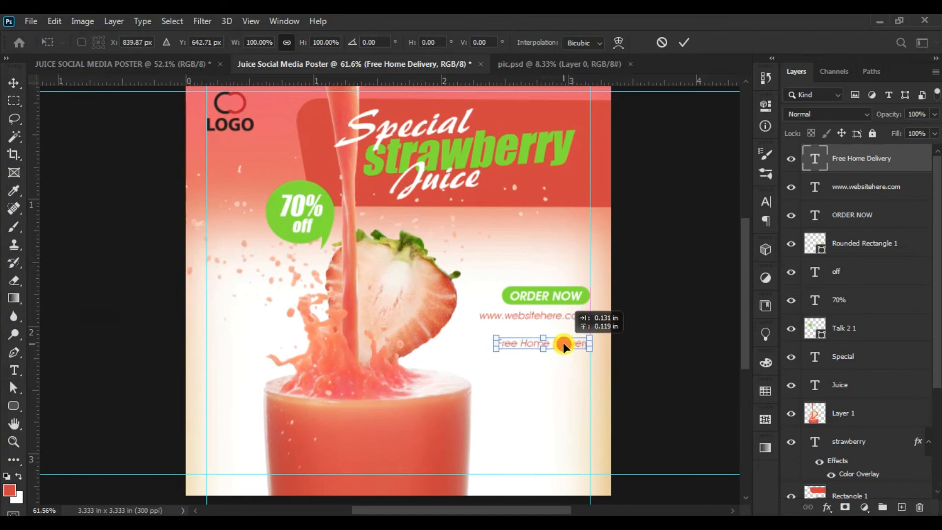
left_click(684, 42)
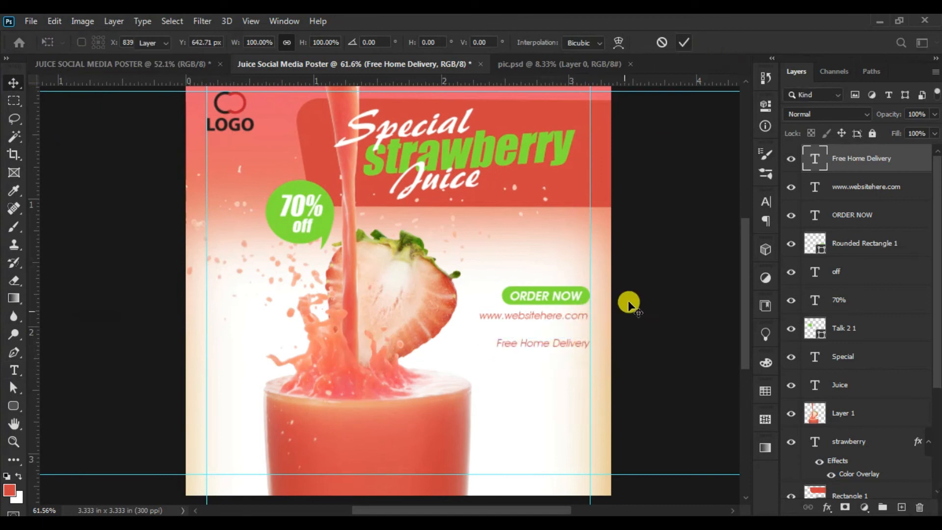
- Enter the contact phone number as a new text line below "Free Home Delivery" and set it to Demi style
left_click(14, 370)
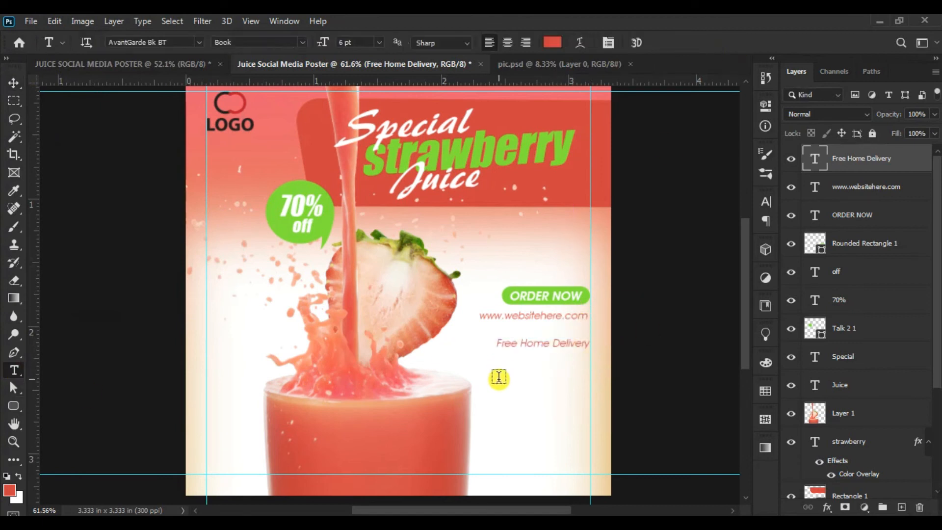
left_click(499, 375)
key("BackSpace")
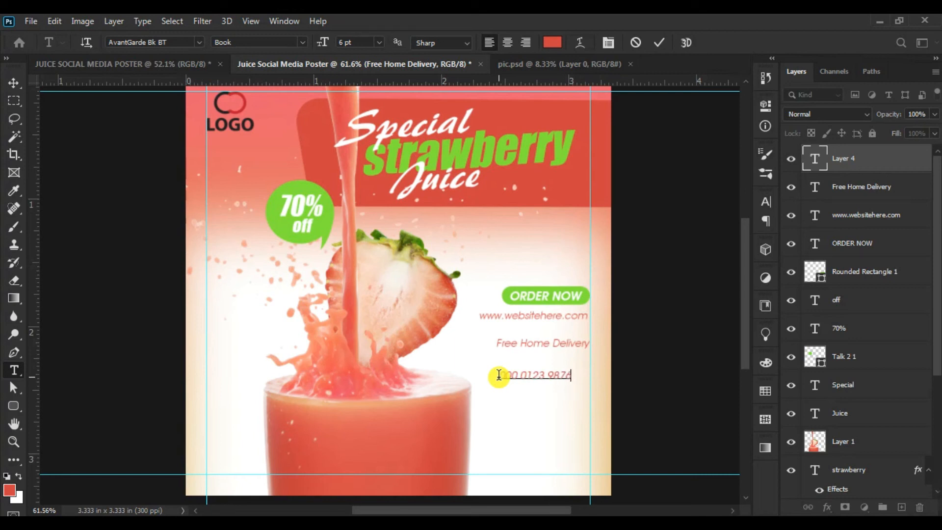
left_click_drag(496, 376, 573, 376)
left_click(303, 42)
left_click(299, 78)
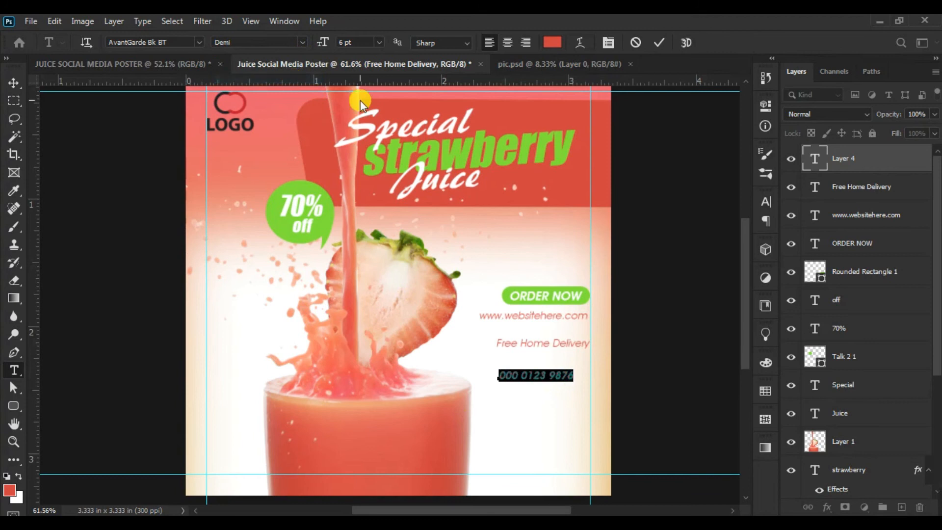
- Try a size of 15 pt for the phone number text
left_click_drag(373, 44, 240, 44)
type("15")
key("Return")
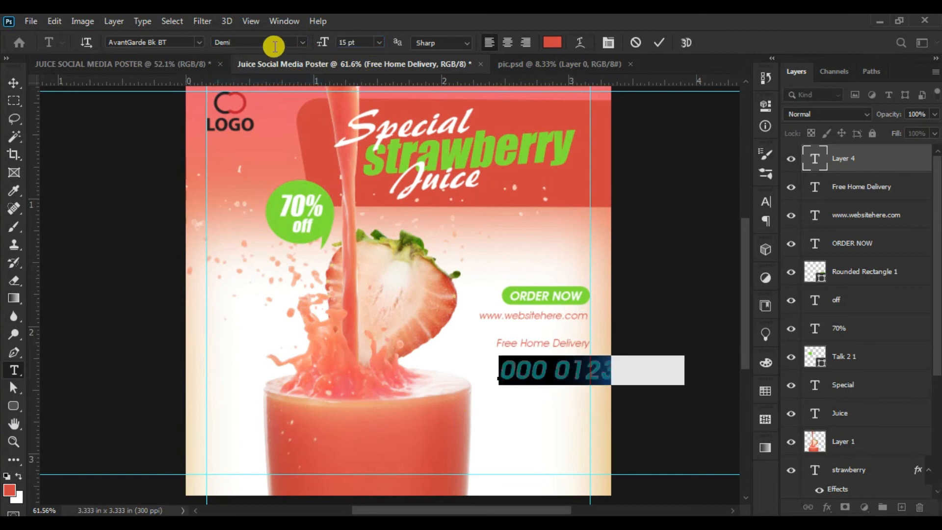
- Set the phone number text's size to 11 pt
left_click_drag(373, 43, 280, 42)
type("1")
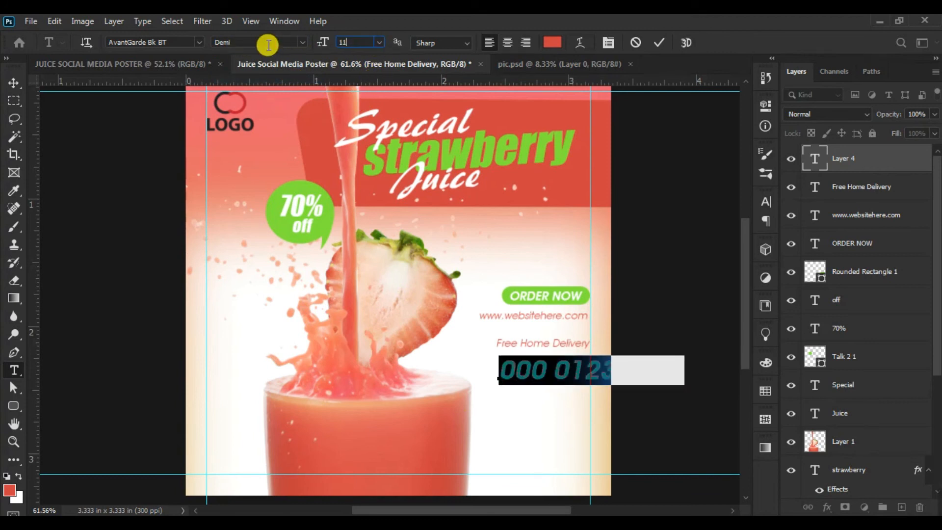
type("1")
key("Return")
- Move the phone number directly beneath "Free Home Delivery" with its right edge on the right guide
left_click(13, 81)
left_click(50, 21)
left_click(93, 317)
left_click_drag(552, 372, 513, 360)
left_click(681, 42)
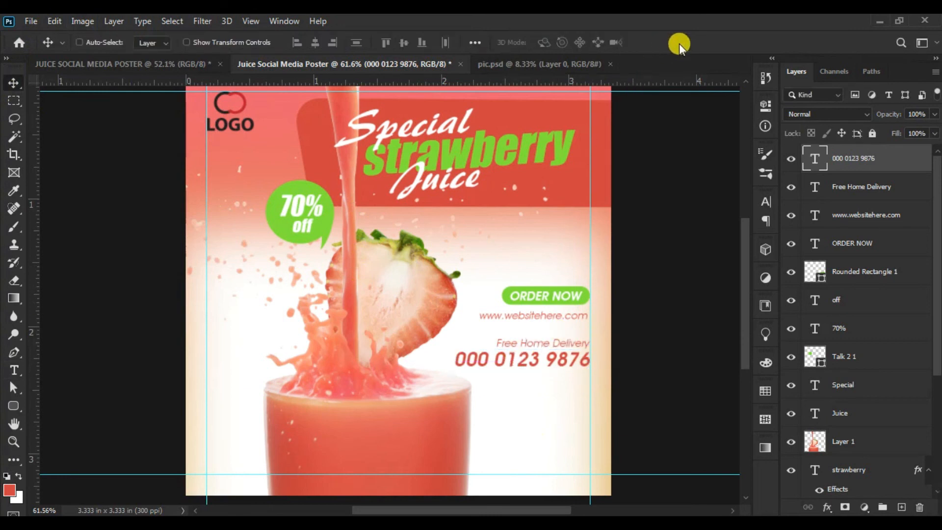
- Select the phone number text layer and recolor it with green sampled from the "strawberry" headline (#8fd03a)
right_click(569, 343)
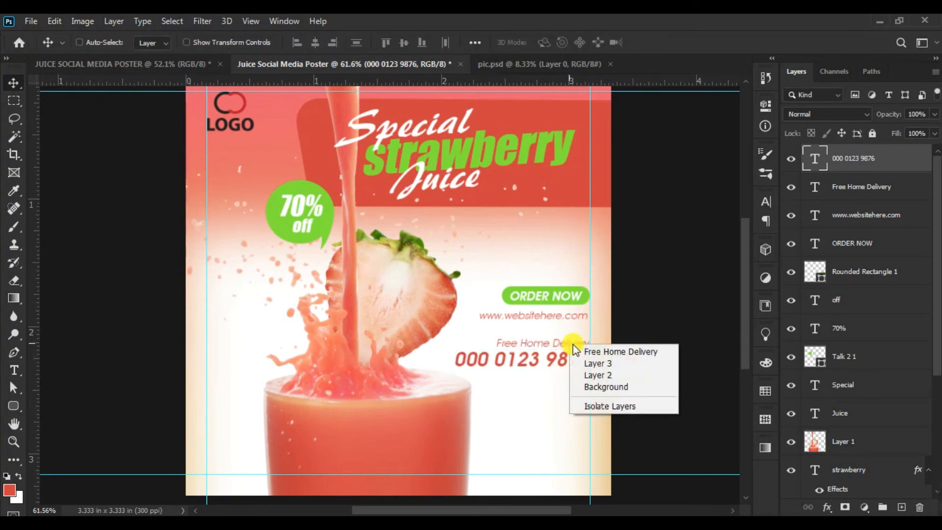
left_click(580, 348)
right_click(565, 360)
left_click(588, 367)
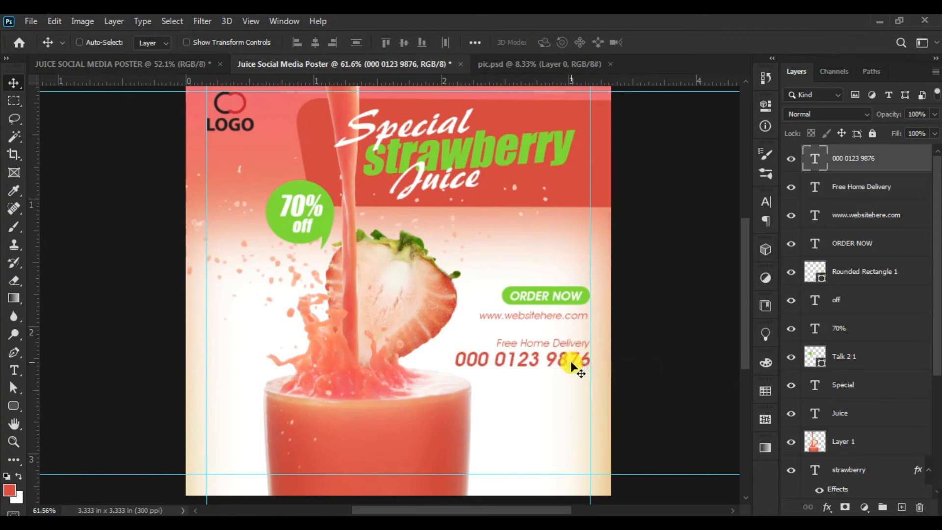
left_click(14, 371)
left_click(552, 42)
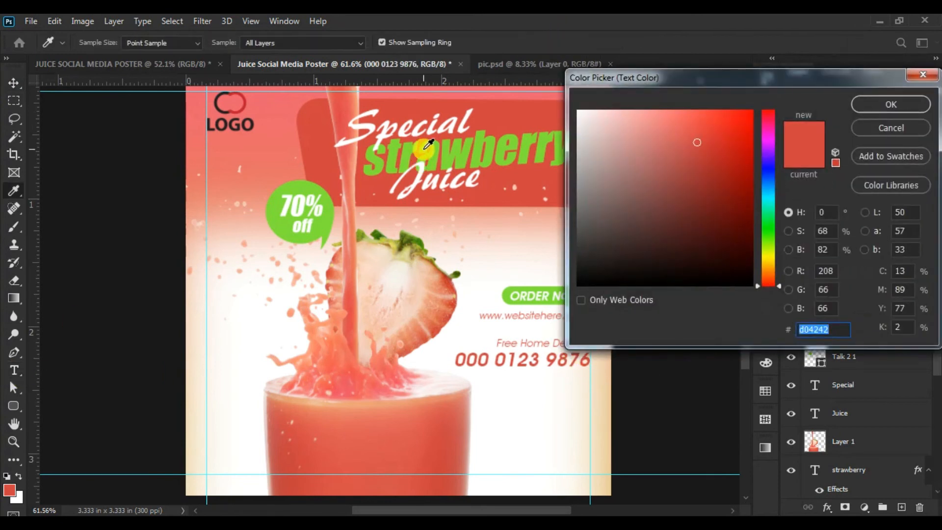
left_click(431, 150)
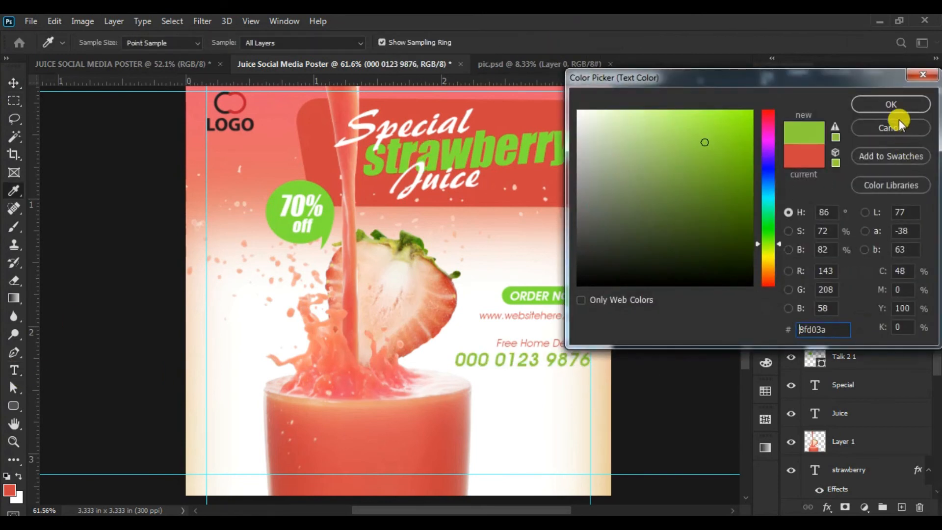
left_click(891, 104)
- Select the phone number and "Free Home Delivery" text together and nudge them up slightly closer to the website address
left_click(13, 82)
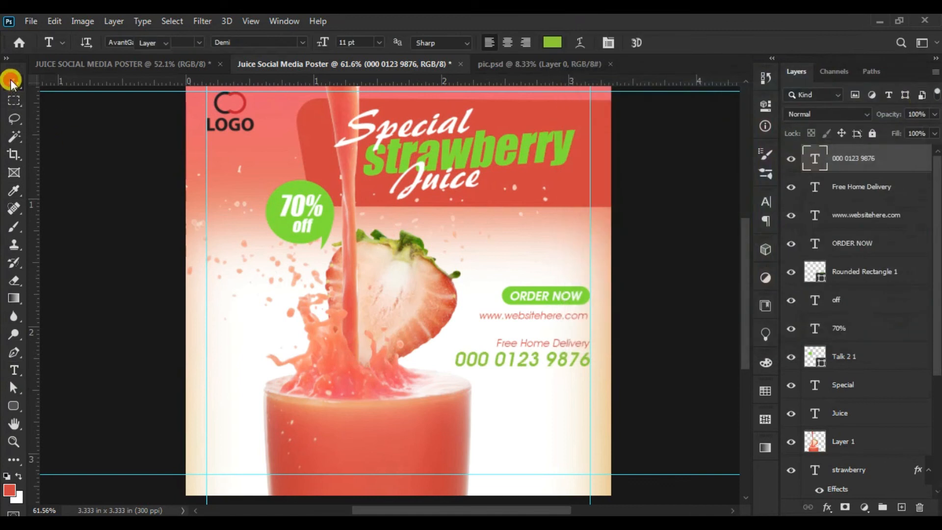
right_click(573, 351)
right_click(569, 356)
right_click(578, 343)
left_click(580, 348, "shift")
left_click(55, 21)
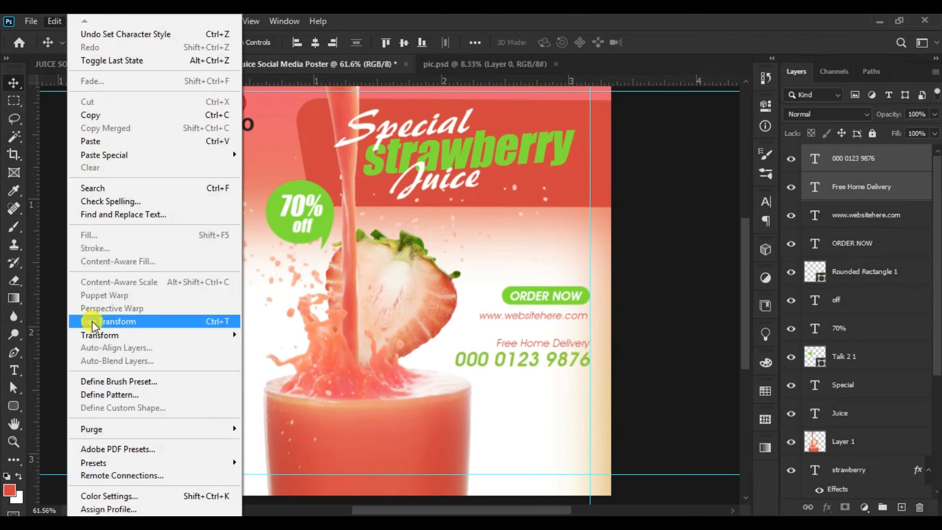
left_click(92, 322)
key("Up")
key("Up")
key("Up")
key("Up")
key("Up")
key("Up")
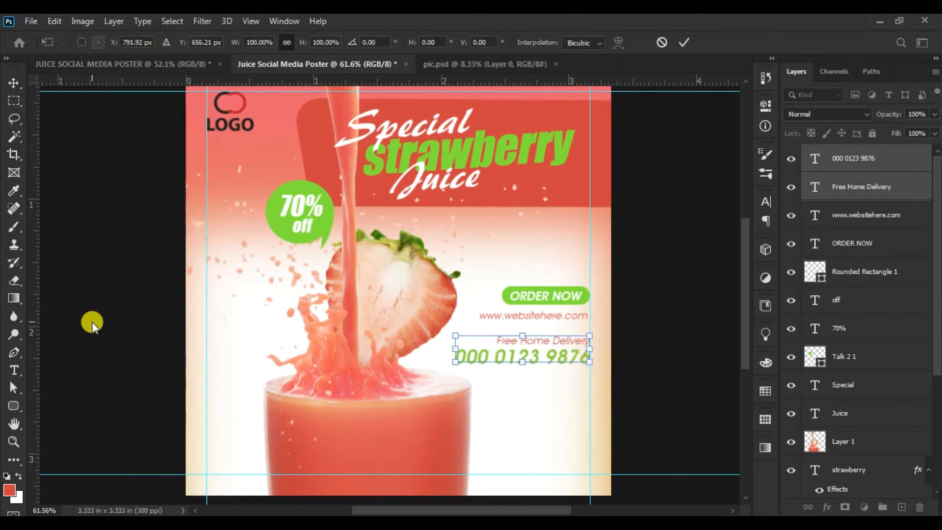
key("Up")
key("Up")
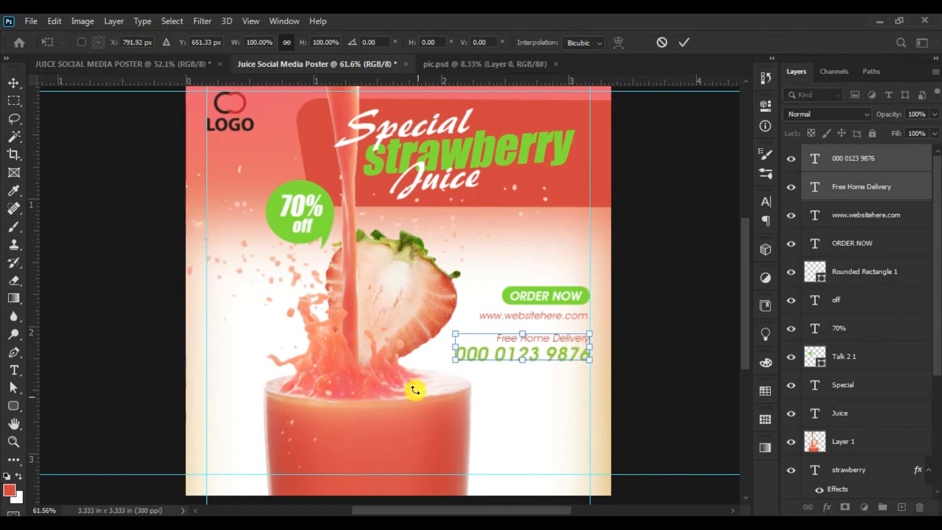
left_click(683, 42)
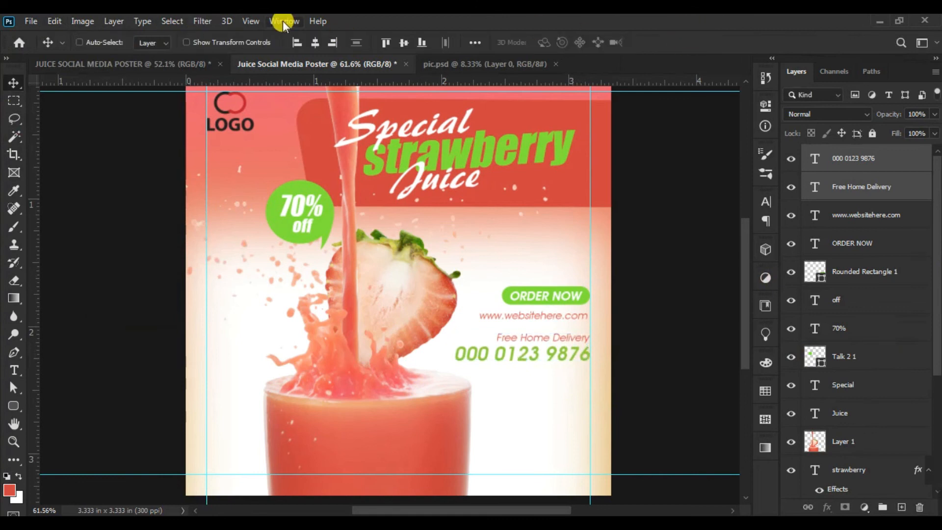
- Draw a thin red divider line on a new layer between the website address and "Free Home Delivery", ending at the right guide
left_click(13, 101)
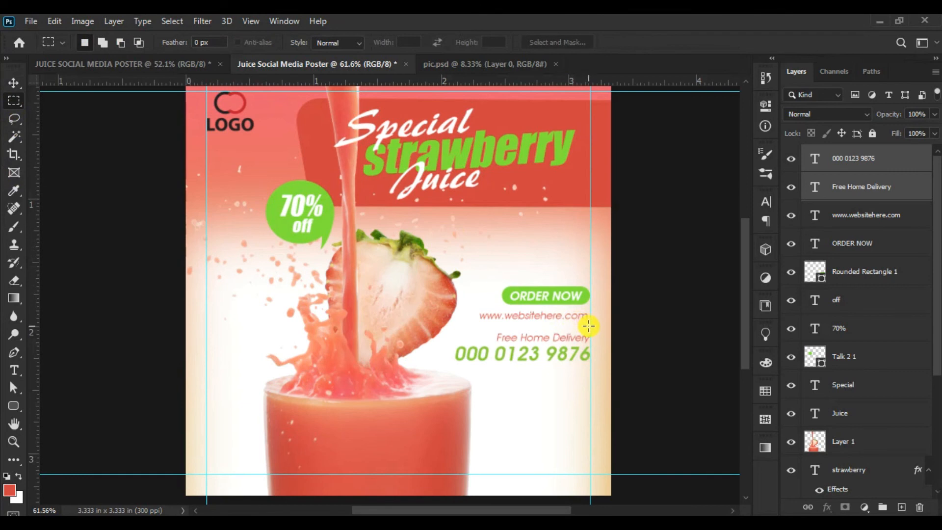
left_click_drag(589, 325, 467, 325)
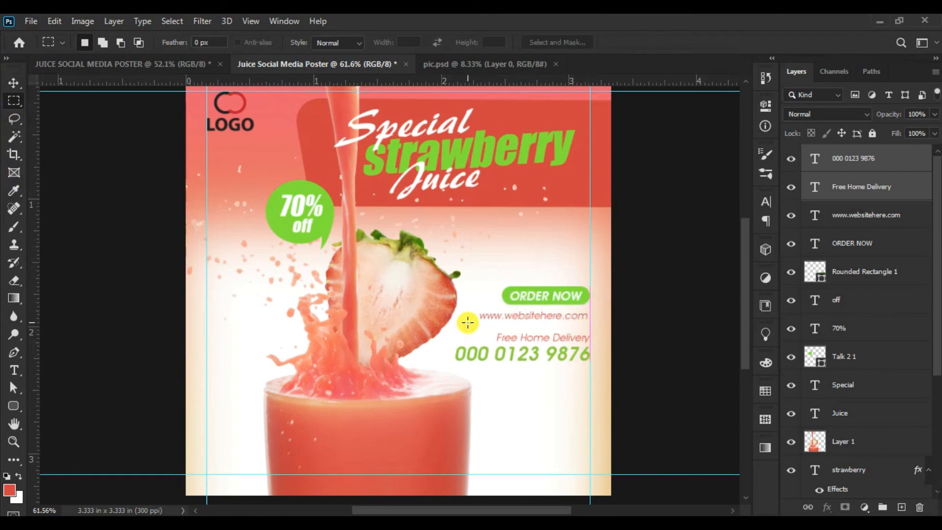
left_click(901, 506)
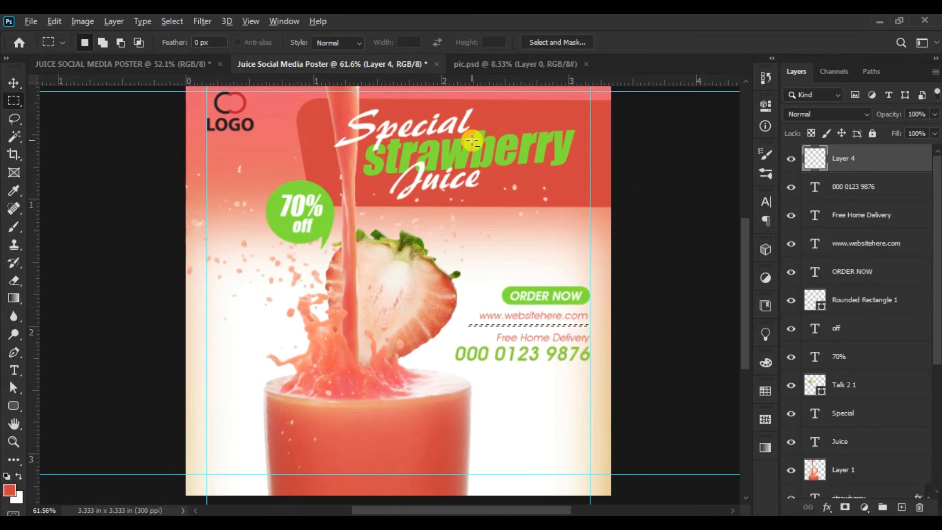
key("alt+BackSpace")
key("ctrl+d")
left_click(14, 441)
left_click(644, 335)
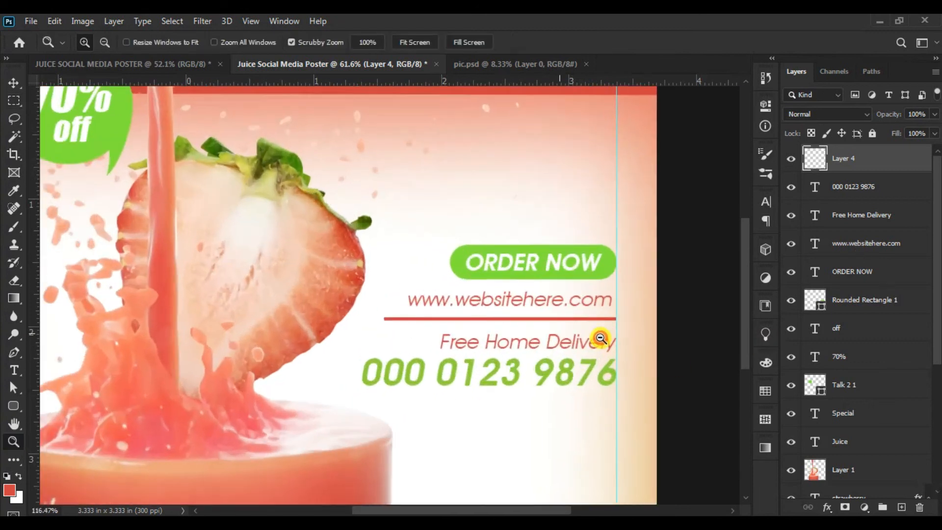
- Make the red divider line between the website address and "Free Home Delivery" thinner with Free Transform
left_click(53, 22)
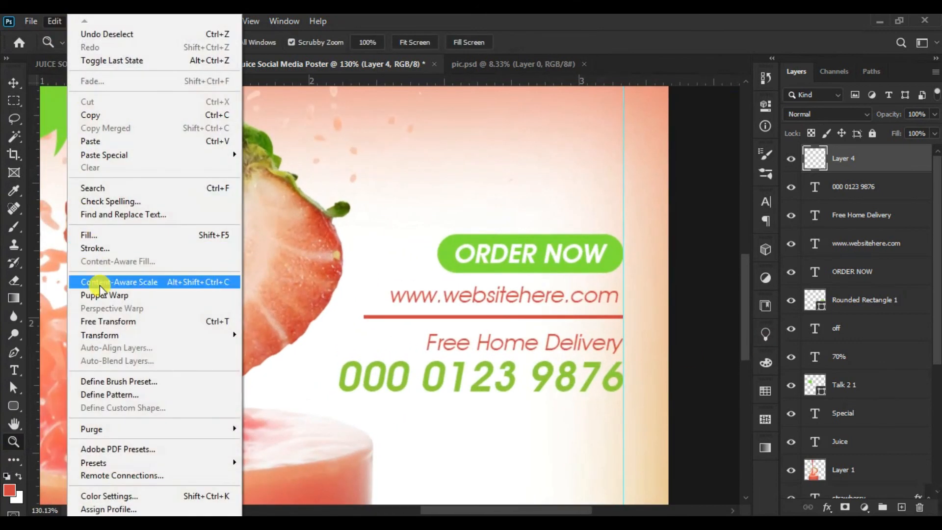
left_click(105, 322)
left_click_drag(492, 320, 490, 317)
left_click(684, 42)
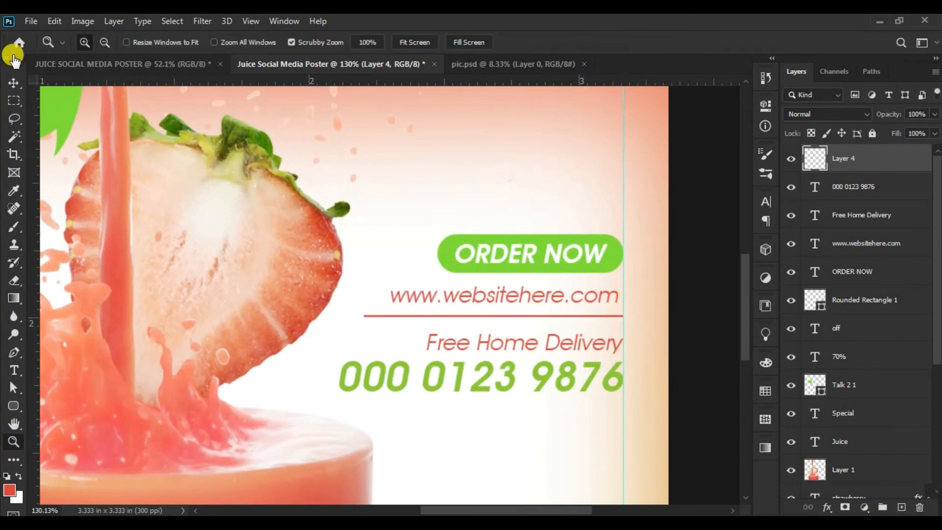
- Move the divider line slightly down with Free Transform, midway between the website address and "Free Home Delivery"
left_click(54, 22)
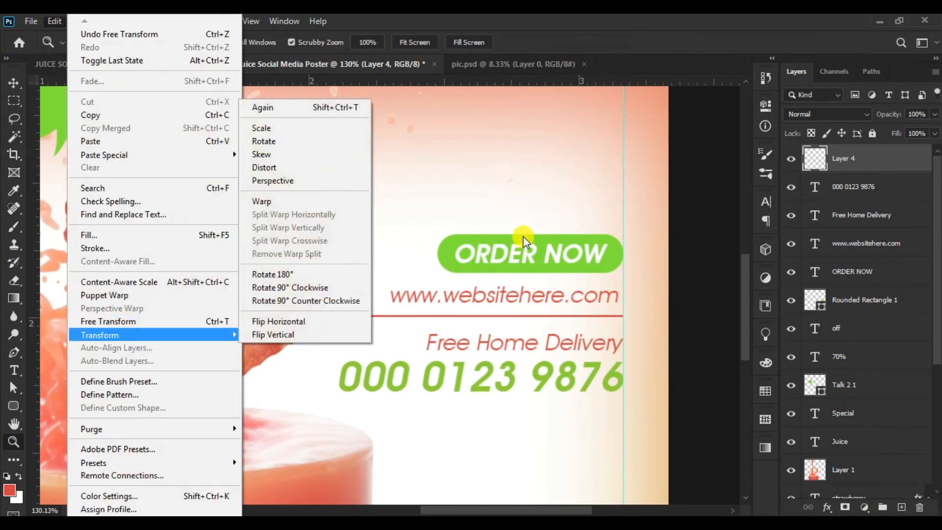
left_click(133, 321)
left_click(13, 81)
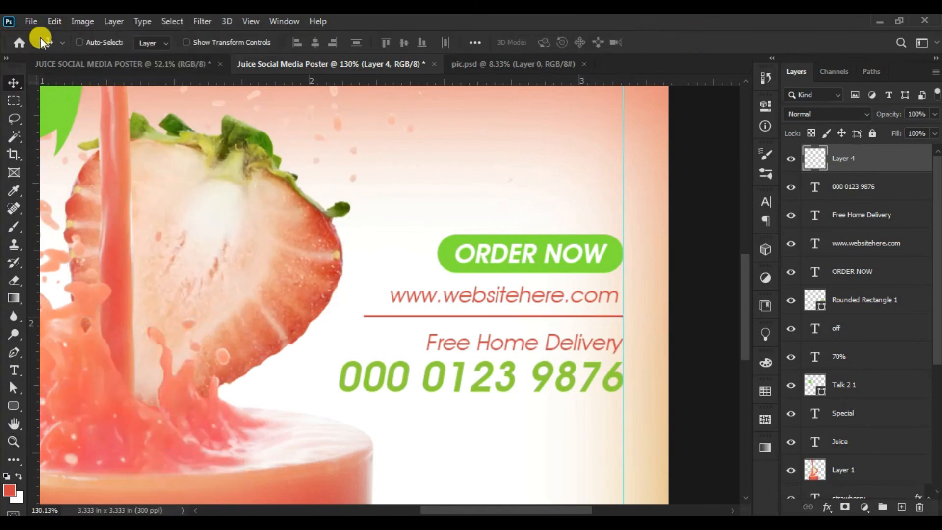
left_click(54, 21)
mouse_move(99, 334)
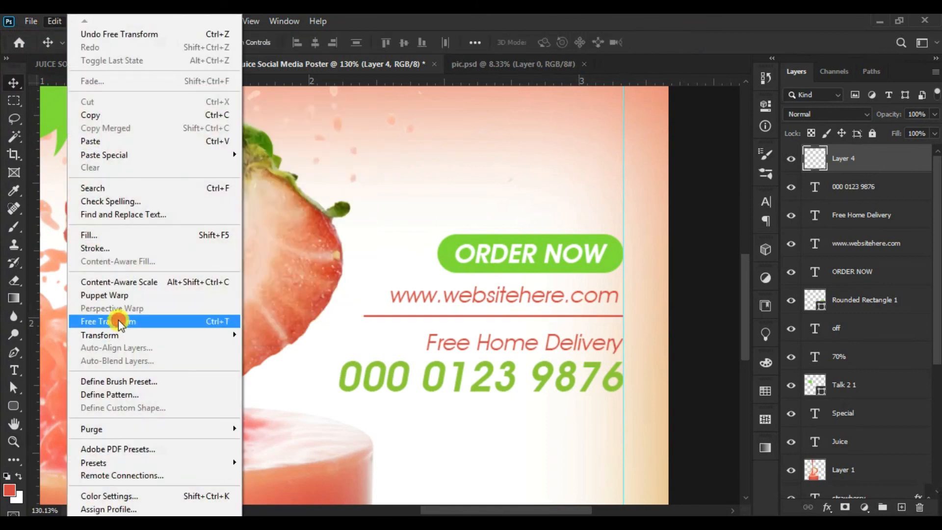
left_click(211, 322)
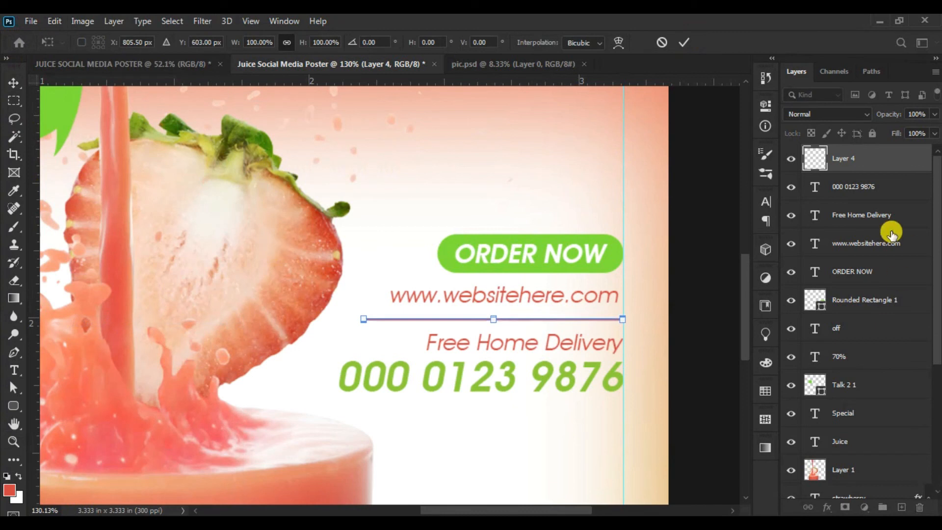
left_click(685, 43)
- Select the red headline banner shape (Rectangle 1) and duplicate its layer
left_click(13, 441)
left_click_drag(515, 306, 461, 316)
left_click_drag(362, 353, 379, 357)
left_click(12, 84)
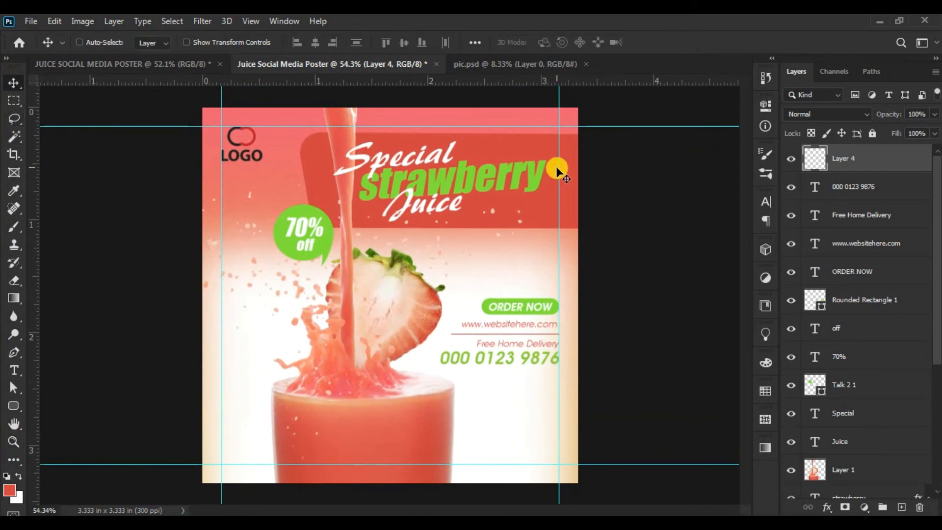
right_click(534, 200)
left_click(559, 208)
right_click(563, 175)
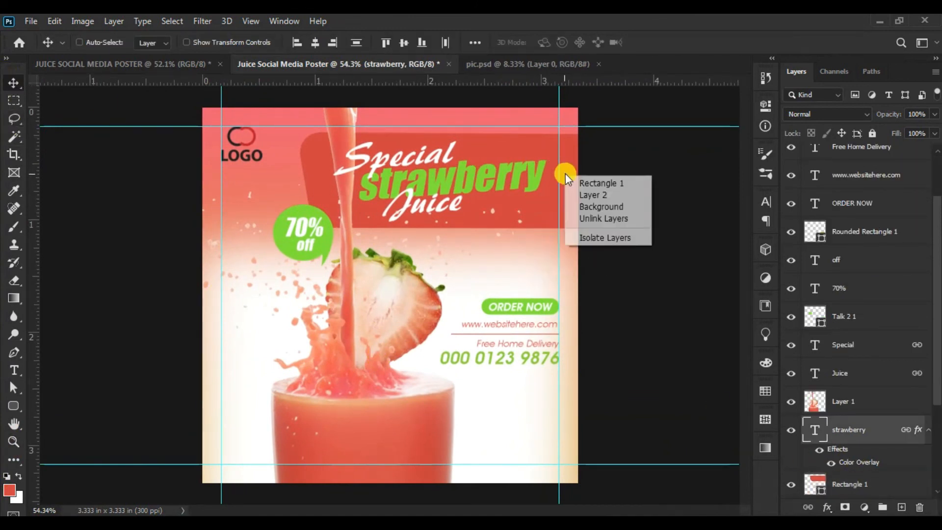
left_click(584, 183)
left_click_drag(868, 479, 902, 507)
- Move the banner copy to the poster's lower-right corner, centred at about X 1259 px, Y 933 px, so most of it extends off the canvas
left_click(54, 20)
left_click(96, 320)
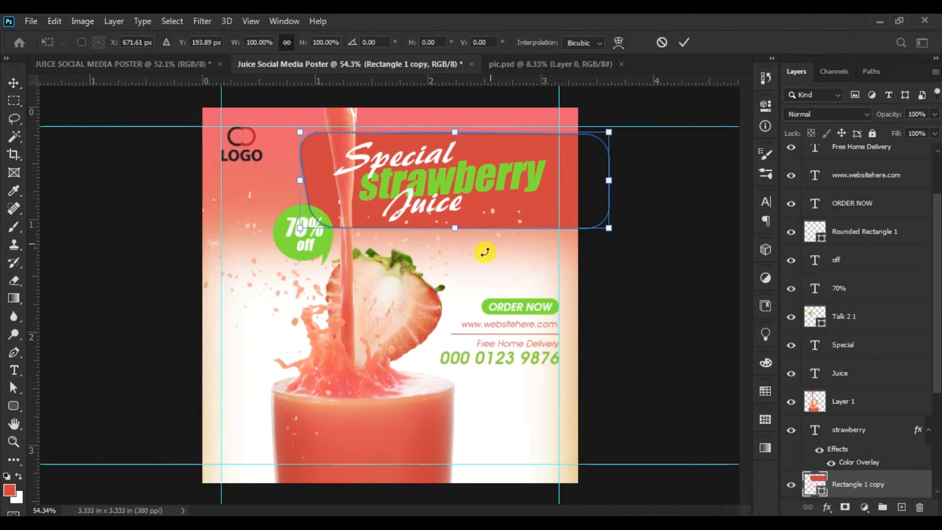
left_click_drag(525, 146, 549, 431)
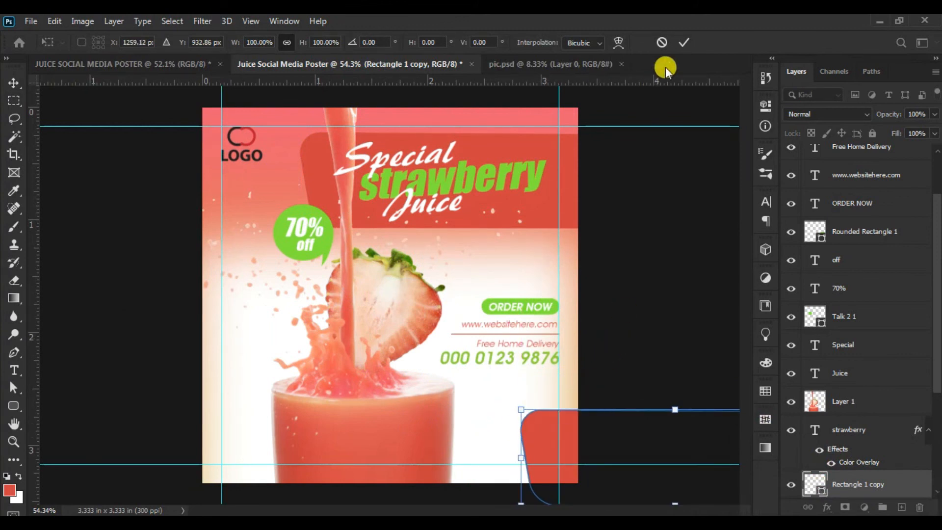
left_click(682, 43)
- Apply a Color Overlay in green #82e538 at 100% opacity, Normal blend mode, to the banner copy
left_click(827, 507)
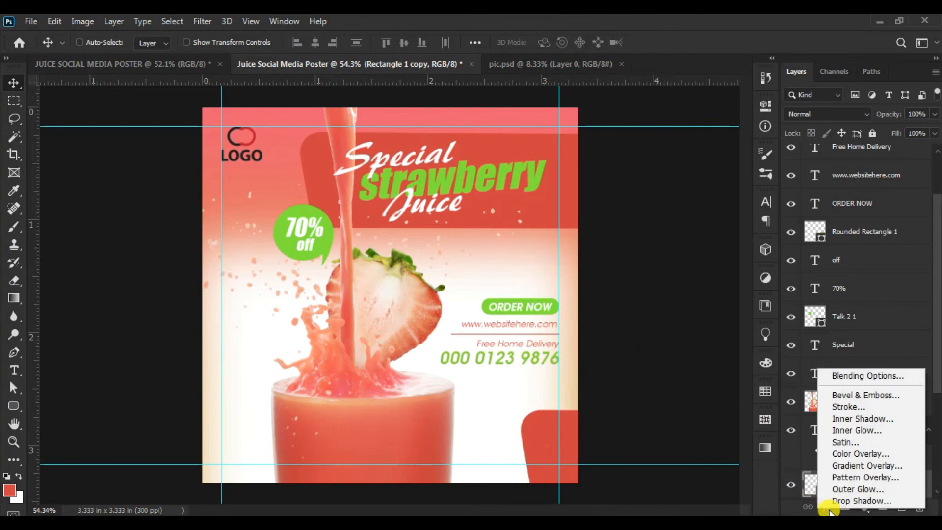
left_click(837, 446)
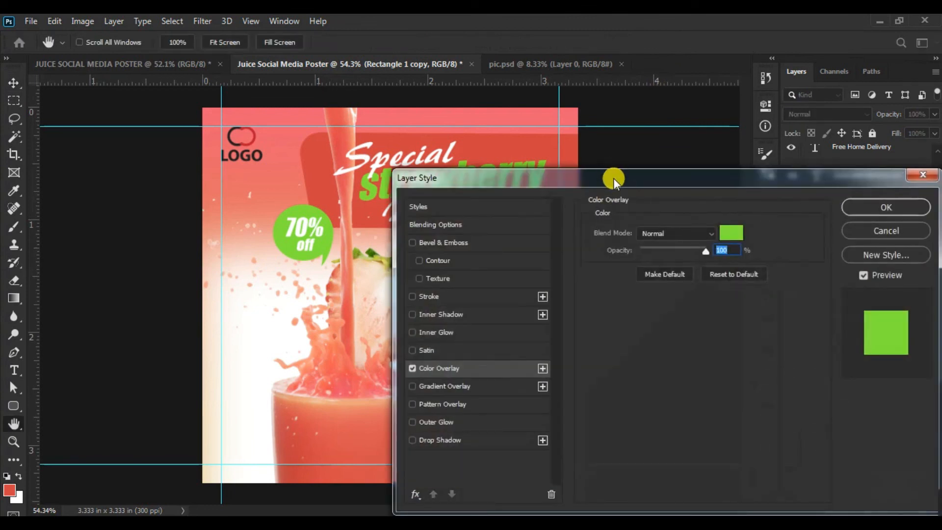
left_click_drag(614, 178, 784, 122)
left_click(899, 177)
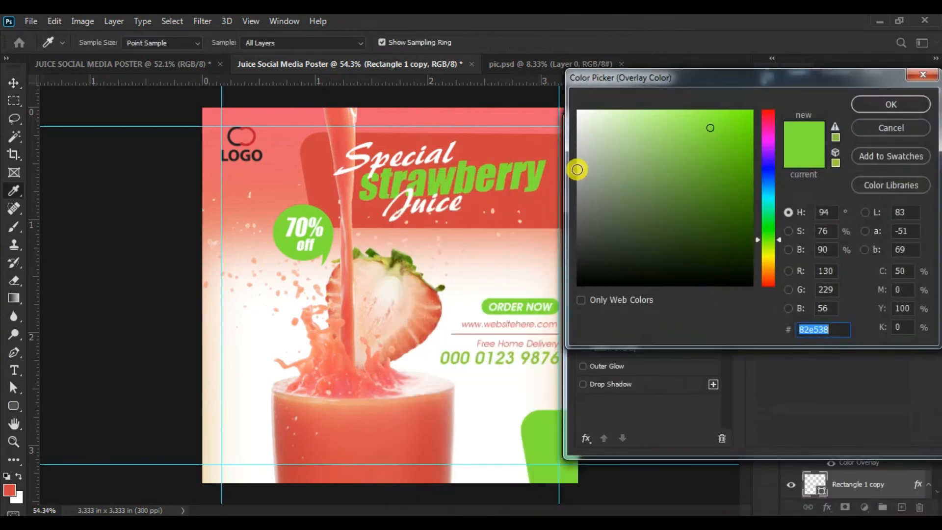
left_click(875, 103)
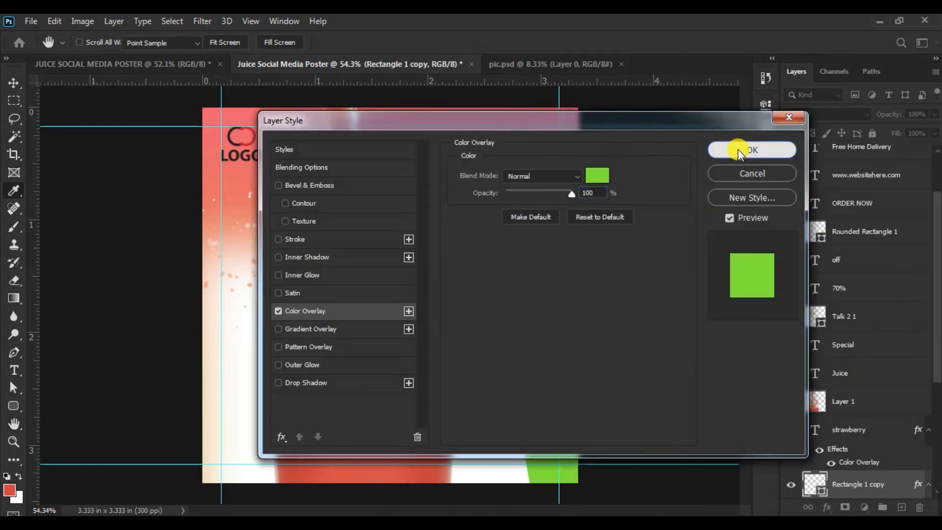
left_click(741, 149)
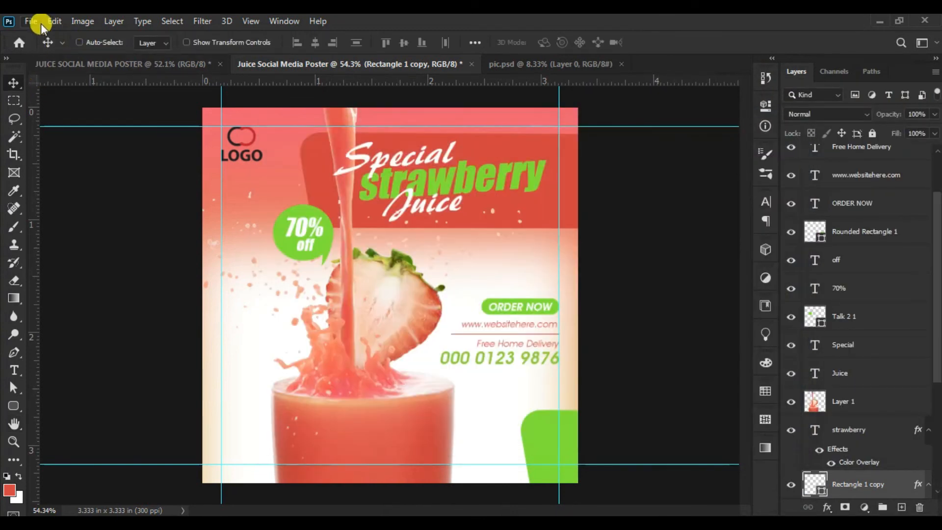
- Shift the green corner shape slightly further down with Free Transform, to Y 950 px
left_click(52, 21)
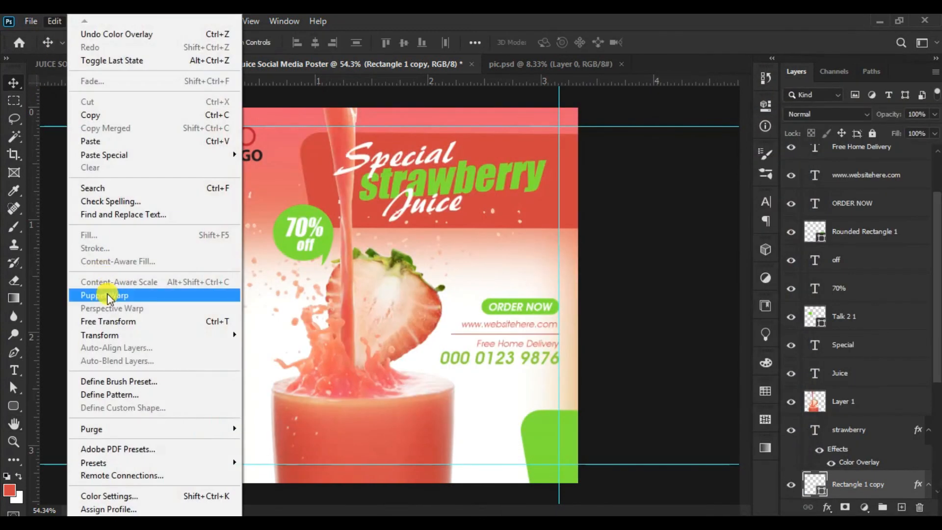
left_click(98, 321)
left_click_drag(546, 425, 550, 431)
left_click(684, 42)
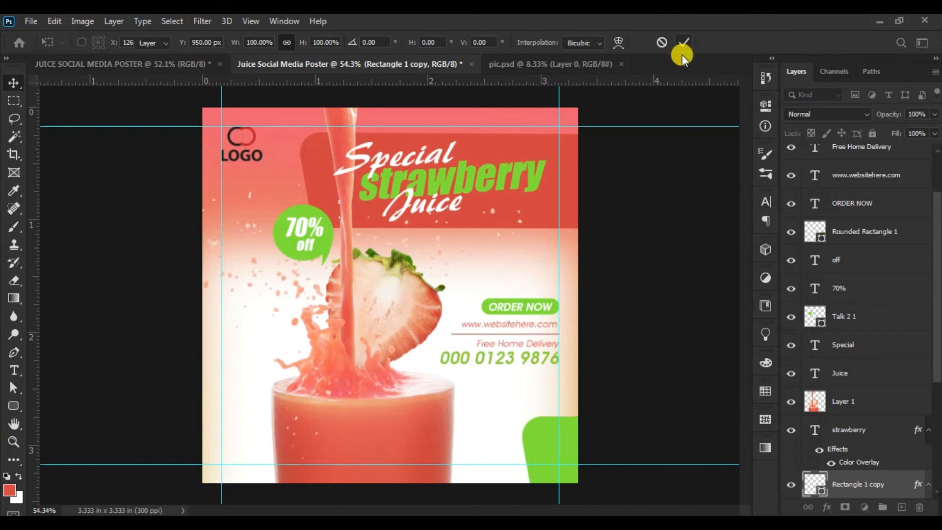
- Select the black logo and scale it down slightly, keeping its upper-left corner on the guides
left_click(241, 147)
left_click(55, 21)
left_click(121, 321)
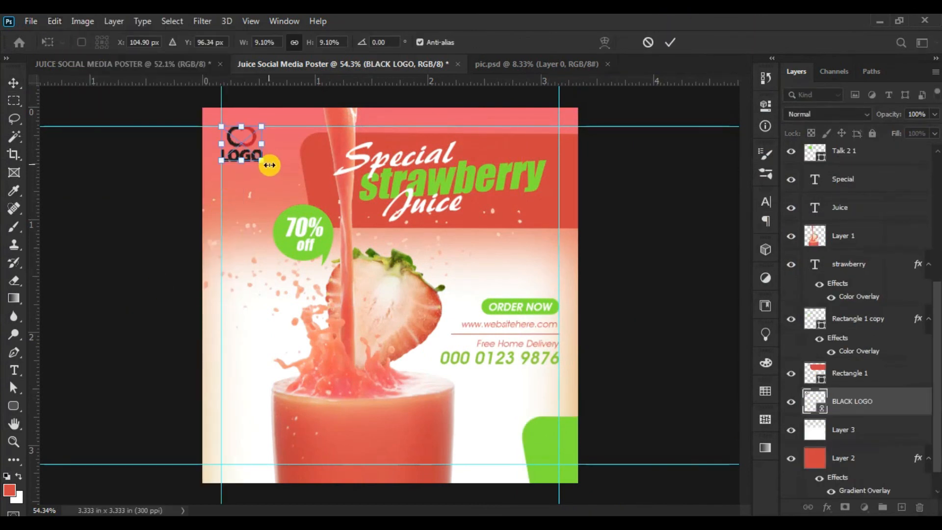
left_click_drag(261, 161, 252, 159)
left_click(667, 41)
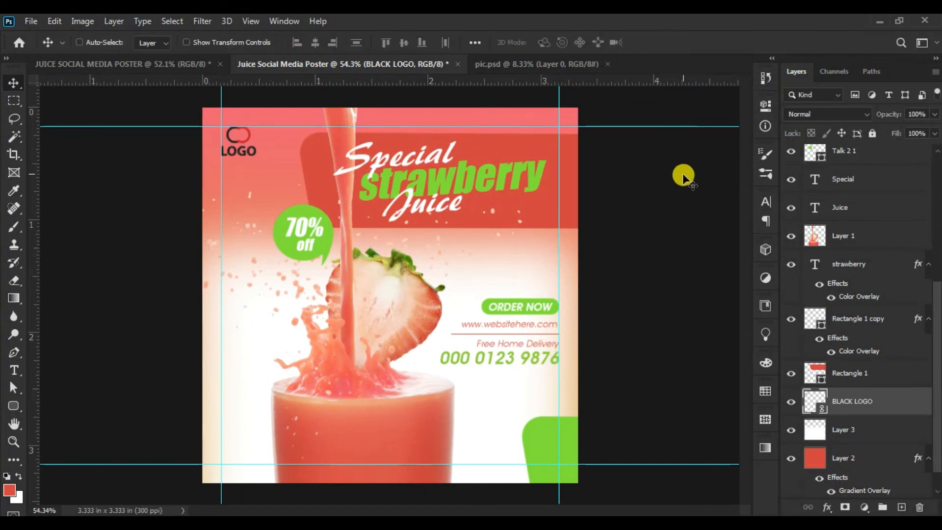
- Hide the guides and inspect the whole poster without the panels, at 100% and at 50% zoom
key("ctrl+semicolon")
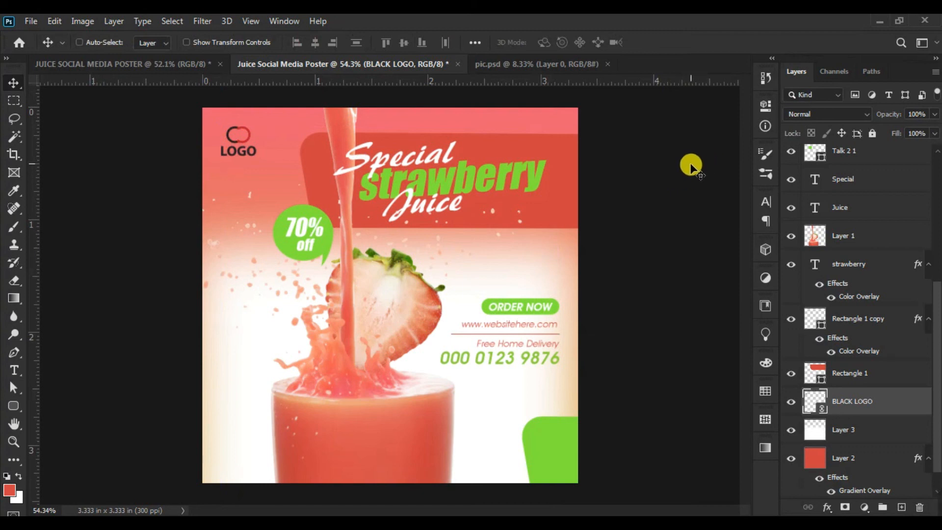
key("Tab")
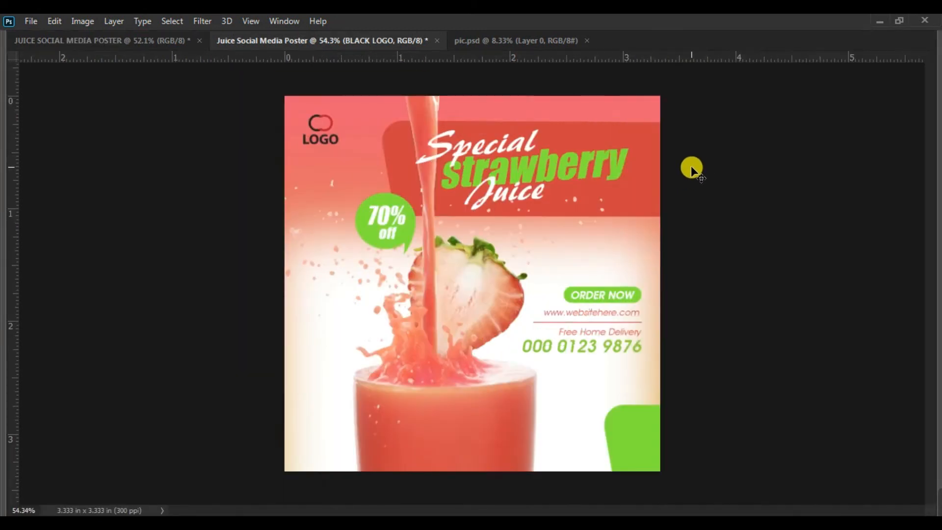
key("ctrl+1")
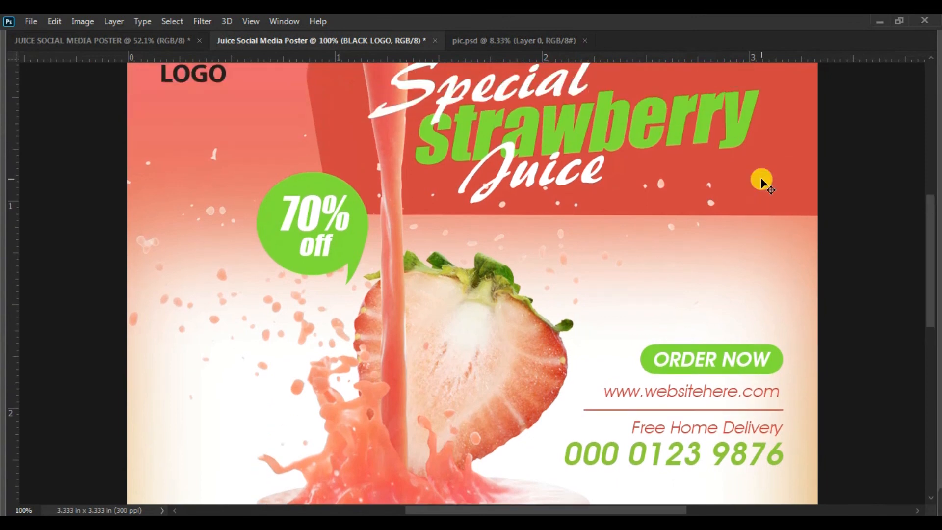
scroll(761, 177, "up", 5)
scroll(760, 181, "down", 3)
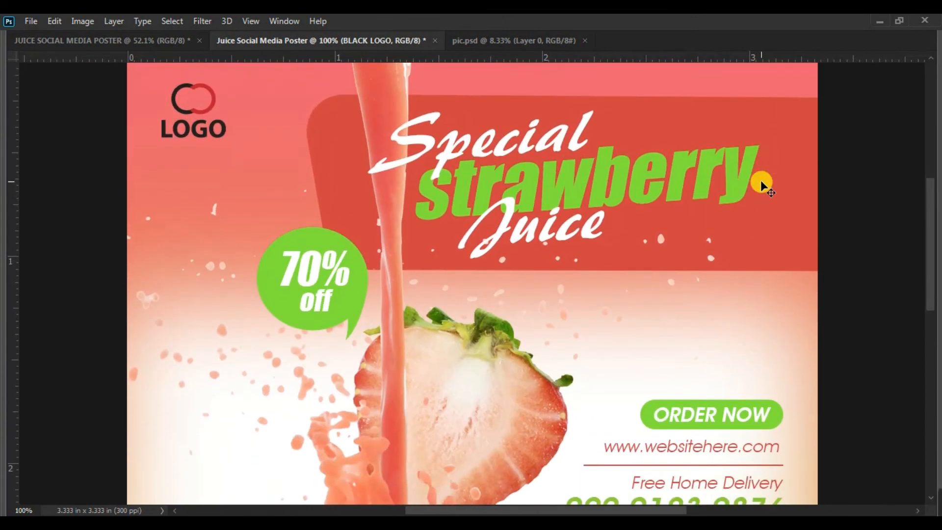
scroll(761, 180, "down", 5)
scroll(760, 186, "up", 1)
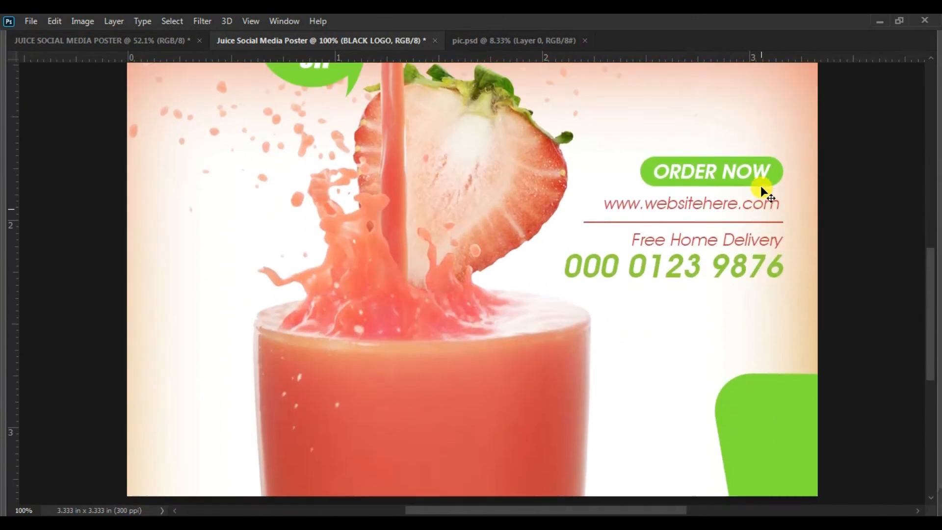
scroll(761, 187, "up", 6)
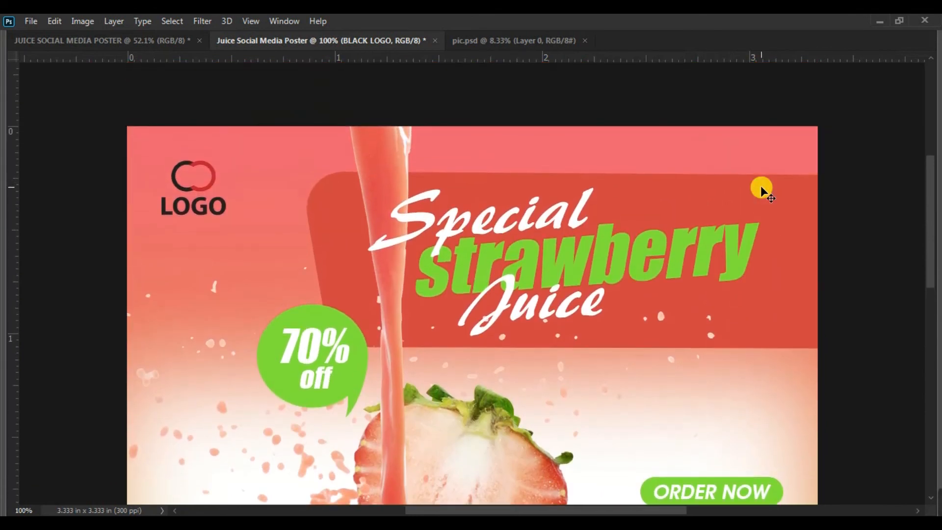
key("ctrl+minus")
key("ctrl+minus")
key("z")
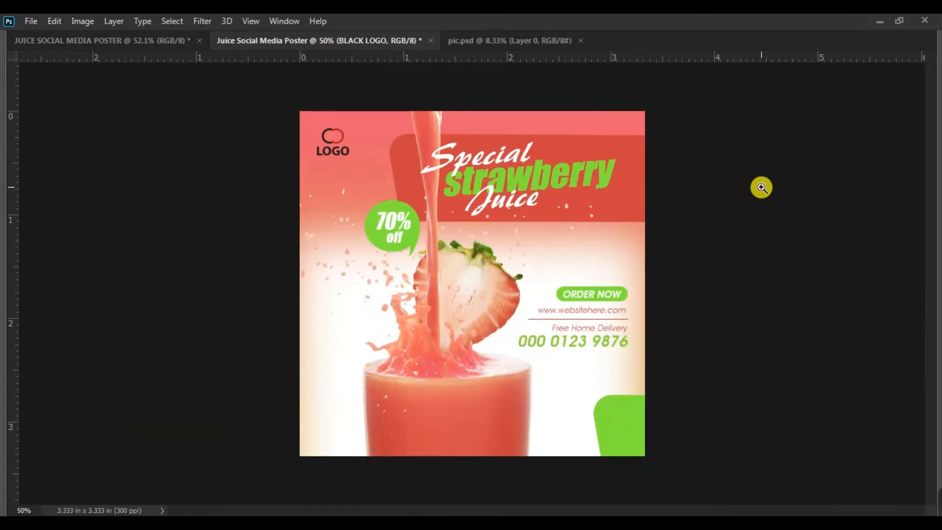
left_click_drag(761, 186, 776, 194)
key("Tab")
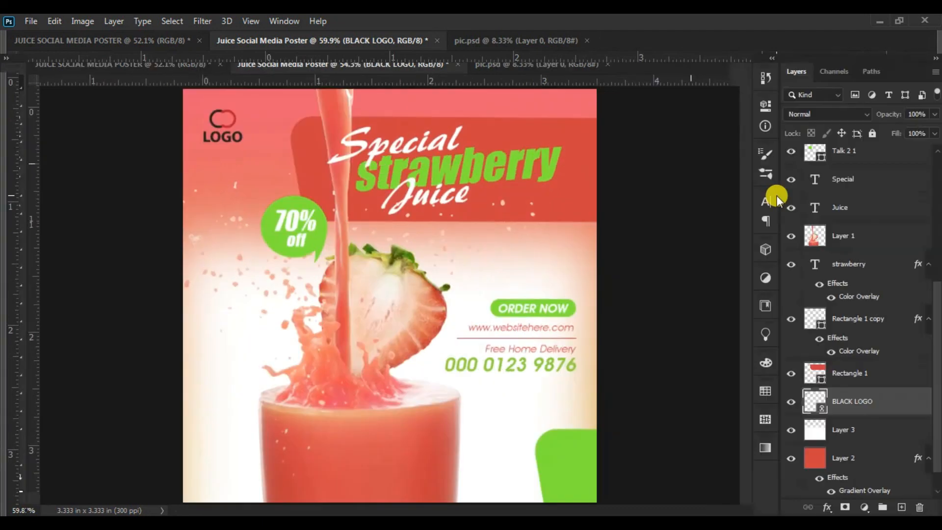
- Export the poster with Save for Web as a maximum-quality (100) JPEG, 1000 by 1000 px, into the "strawbery juice add" folder
left_click(31, 22)
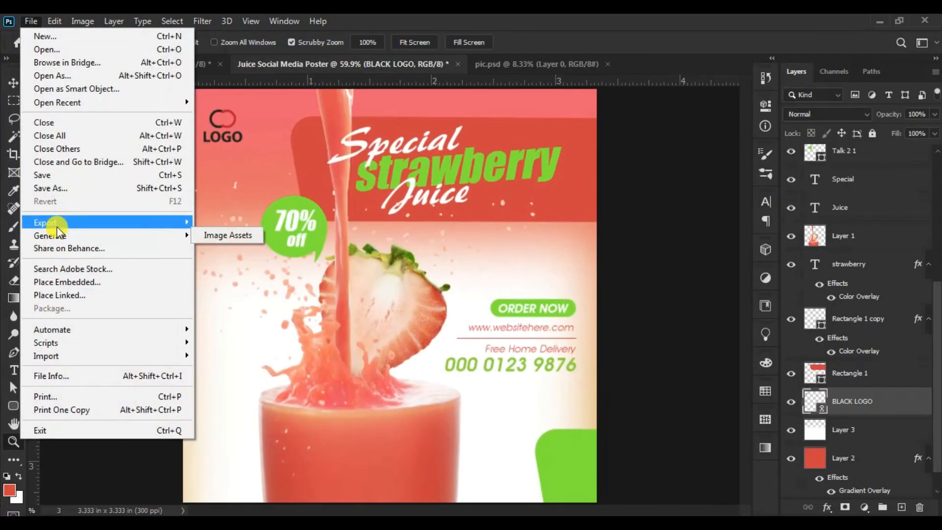
mouse_move(56, 224)
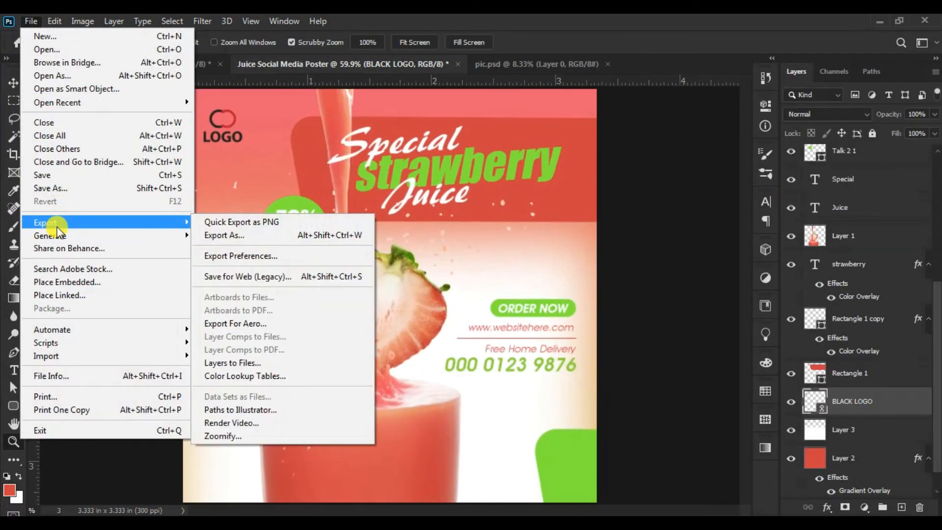
left_click(313, 274)
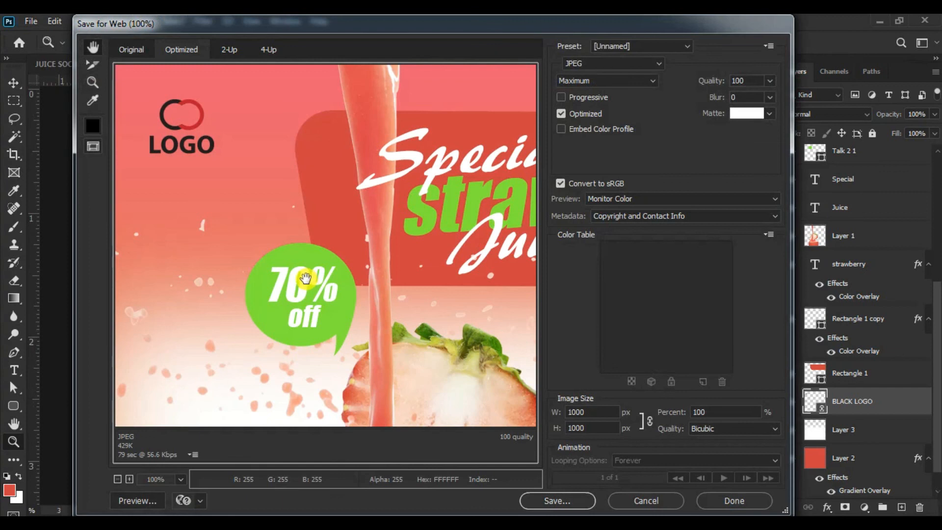
left_click_drag(307, 278, 275, 265)
left_click(558, 500)
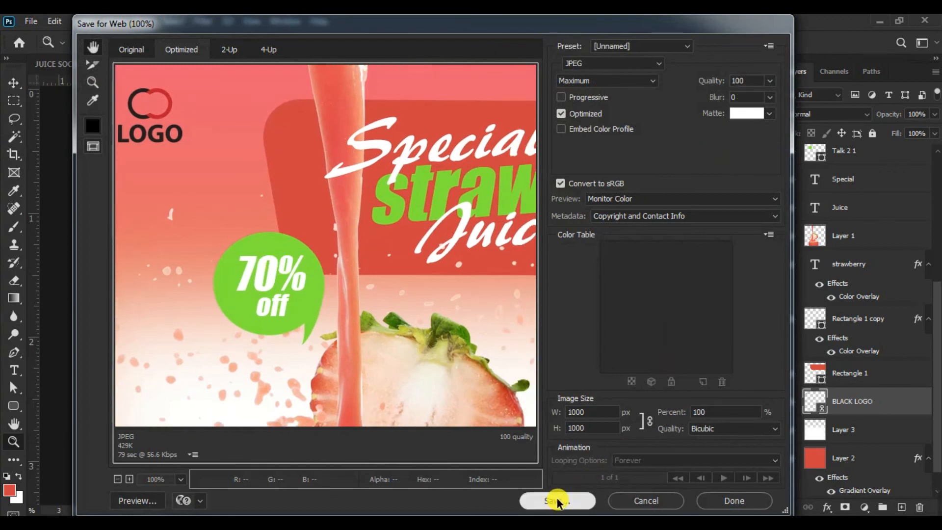
left_click(718, 361)
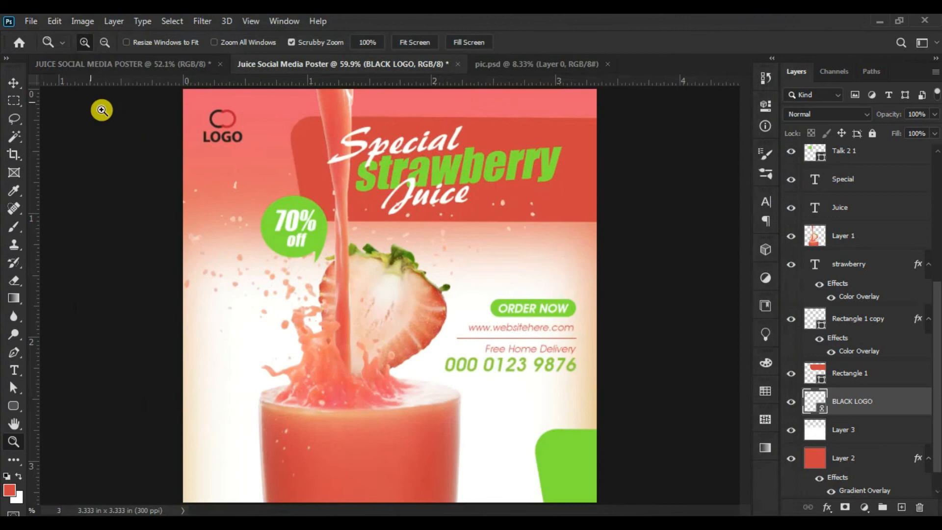
- Preview the exported Juice-Social-Media-Poster.jpg in Windows Photo Viewer from the file-opening dialog
left_click(25, 21)
left_click(41, 49)
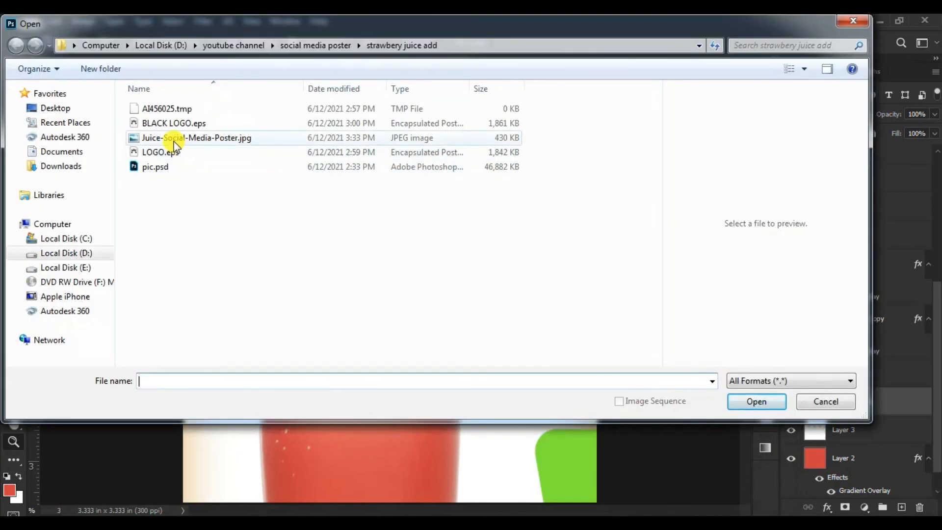
left_click(173, 140)
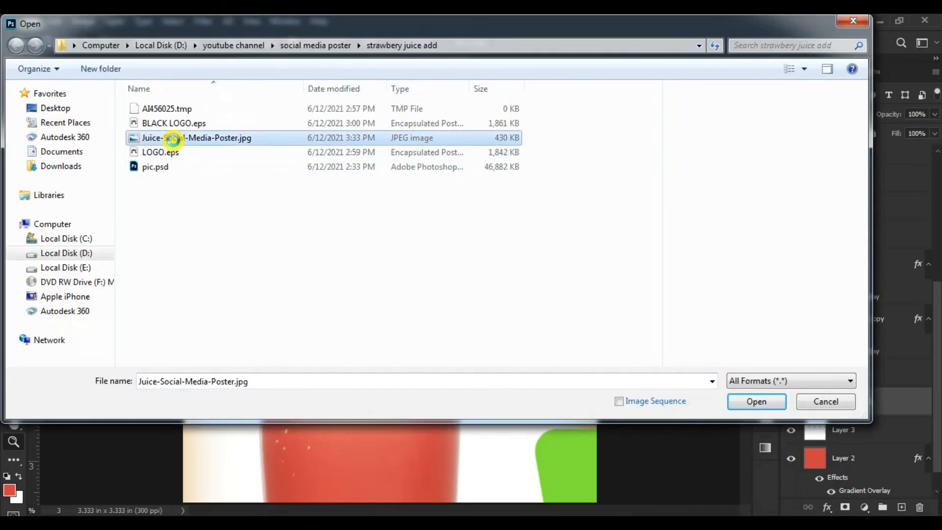
right_click(173, 140)
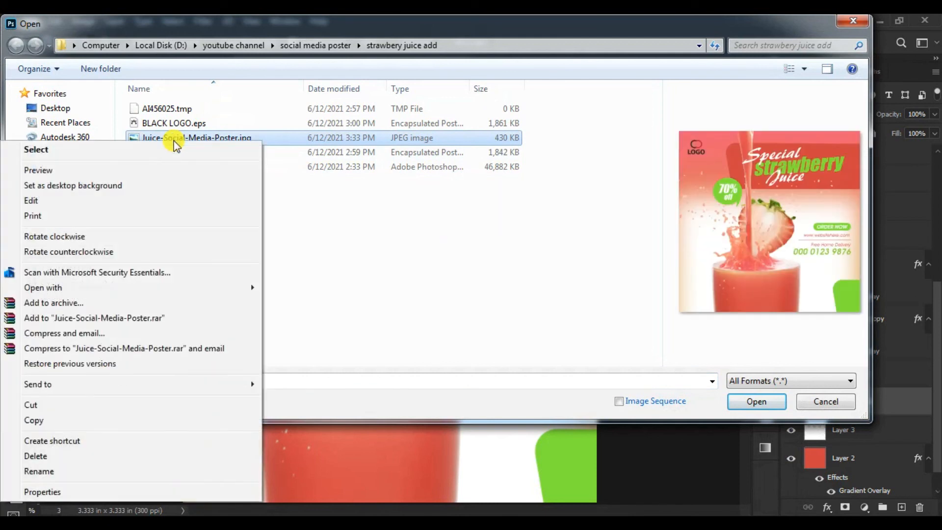
left_click(149, 170)
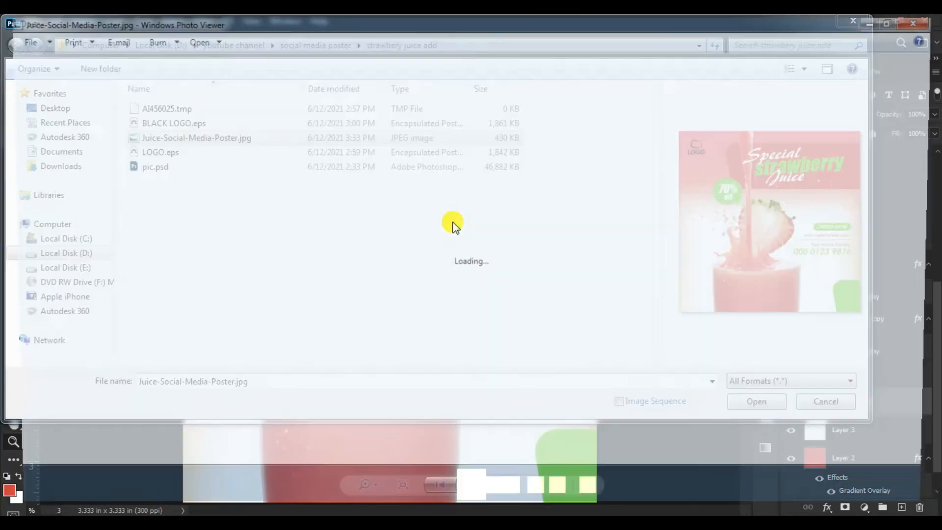